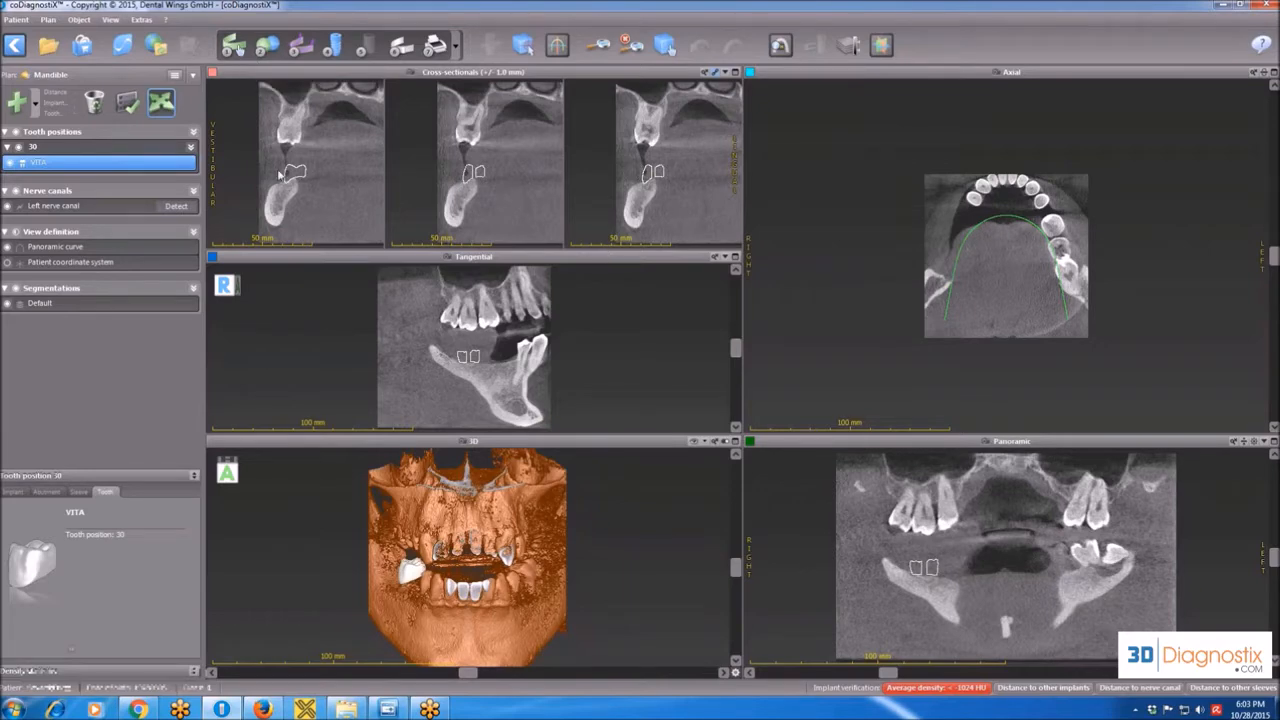
# Open the panoramic curve for editing and move its initial point onto the front of the mandibular arch in the axial slice.
pyautogui.click(233, 45)
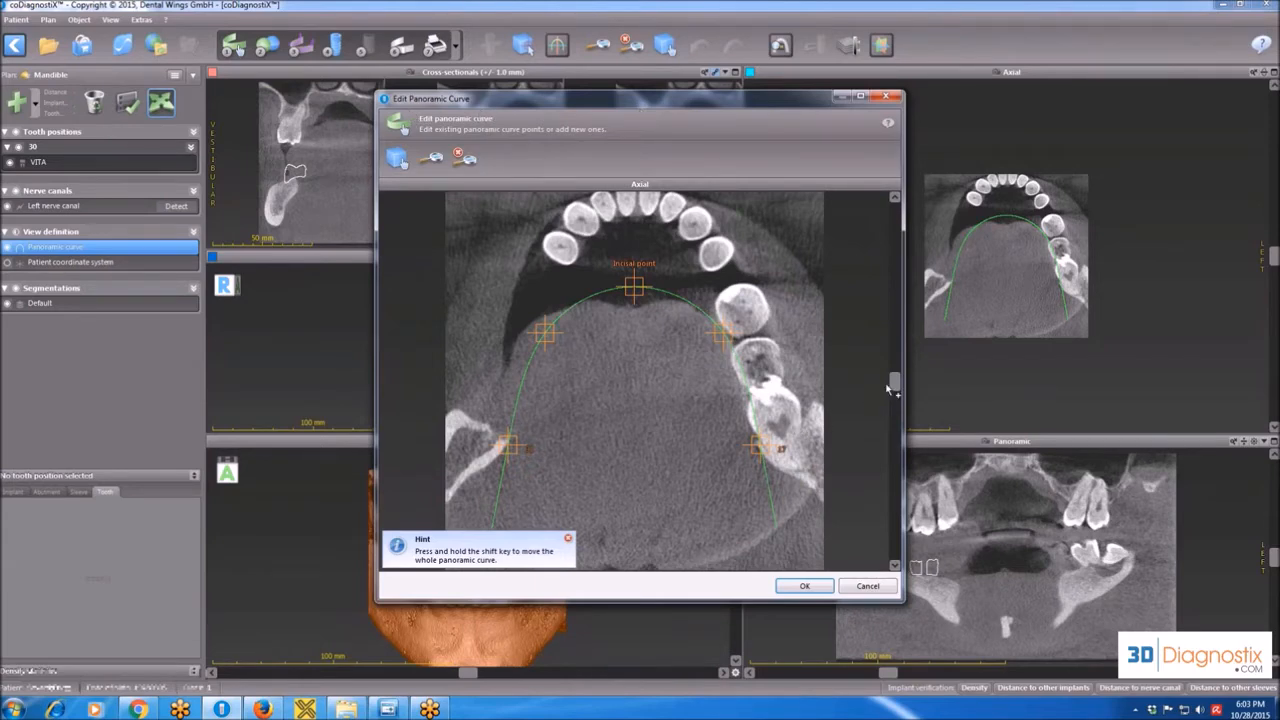
pyautogui.moveTo(891, 388); pyautogui.dragTo(886, 285)
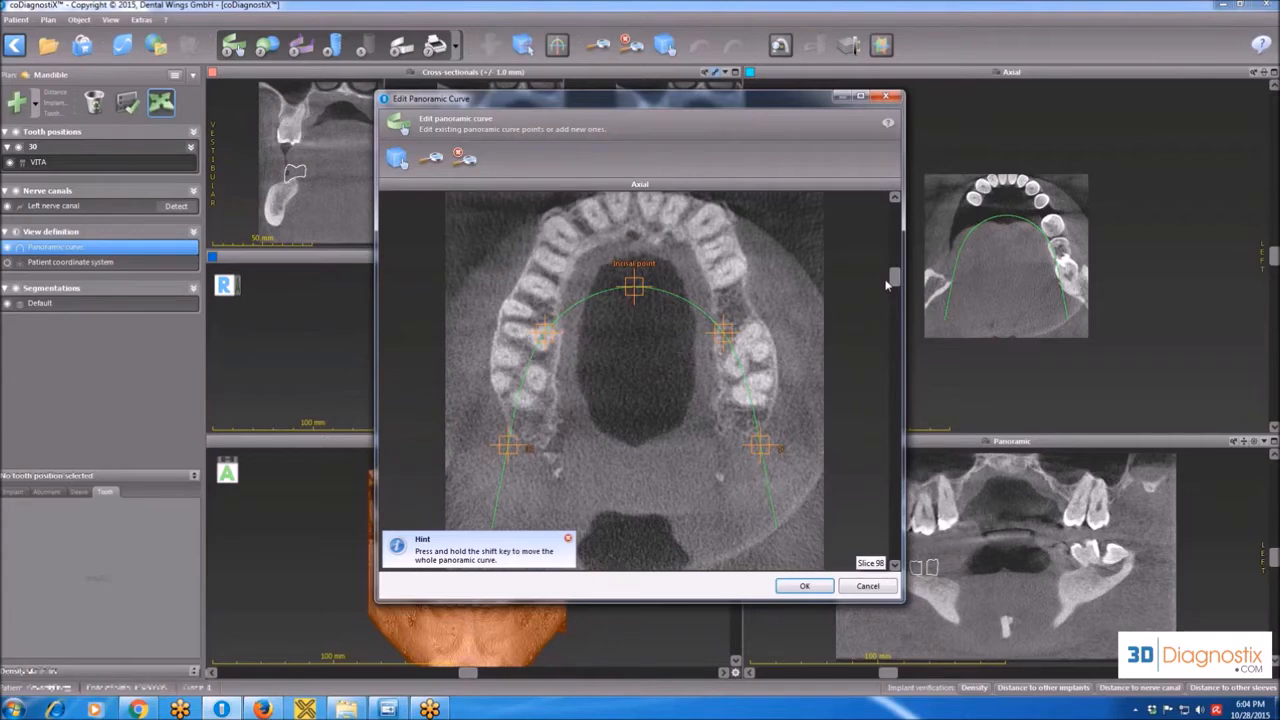
pyautogui.moveTo(886, 288); pyautogui.dragTo(893, 377)
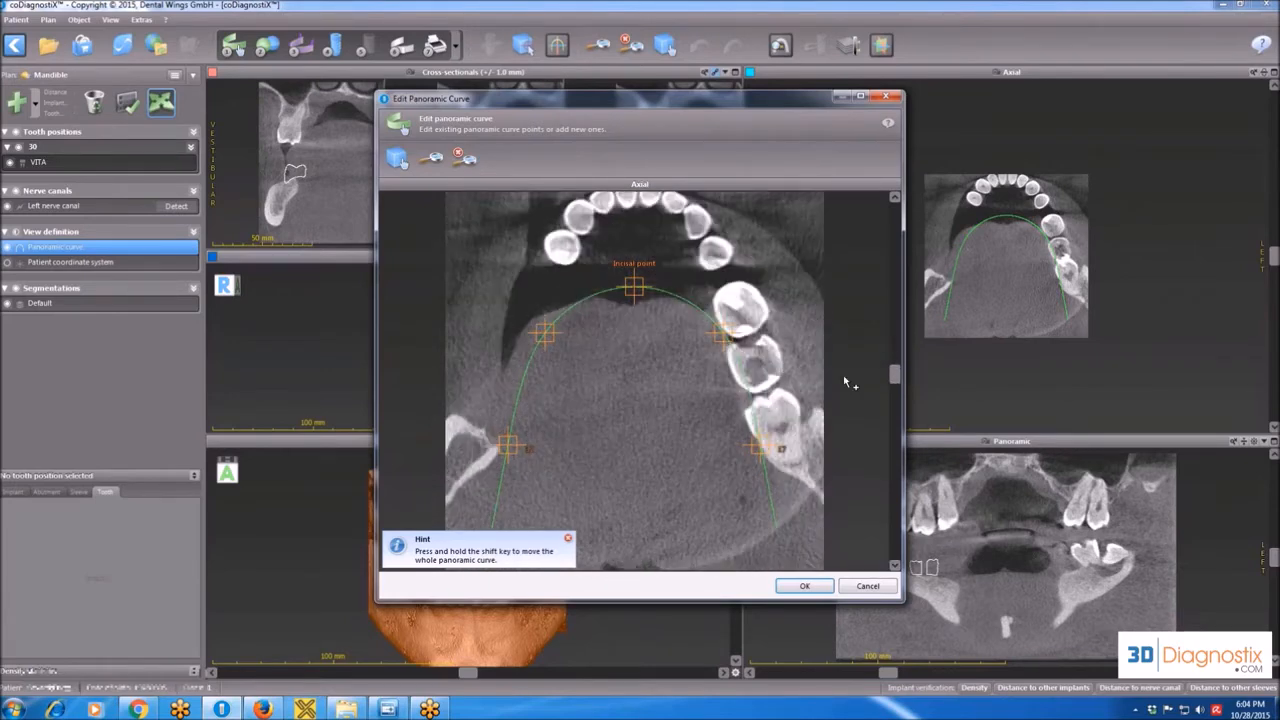
pyautogui.scroll(-10, 845, 382)
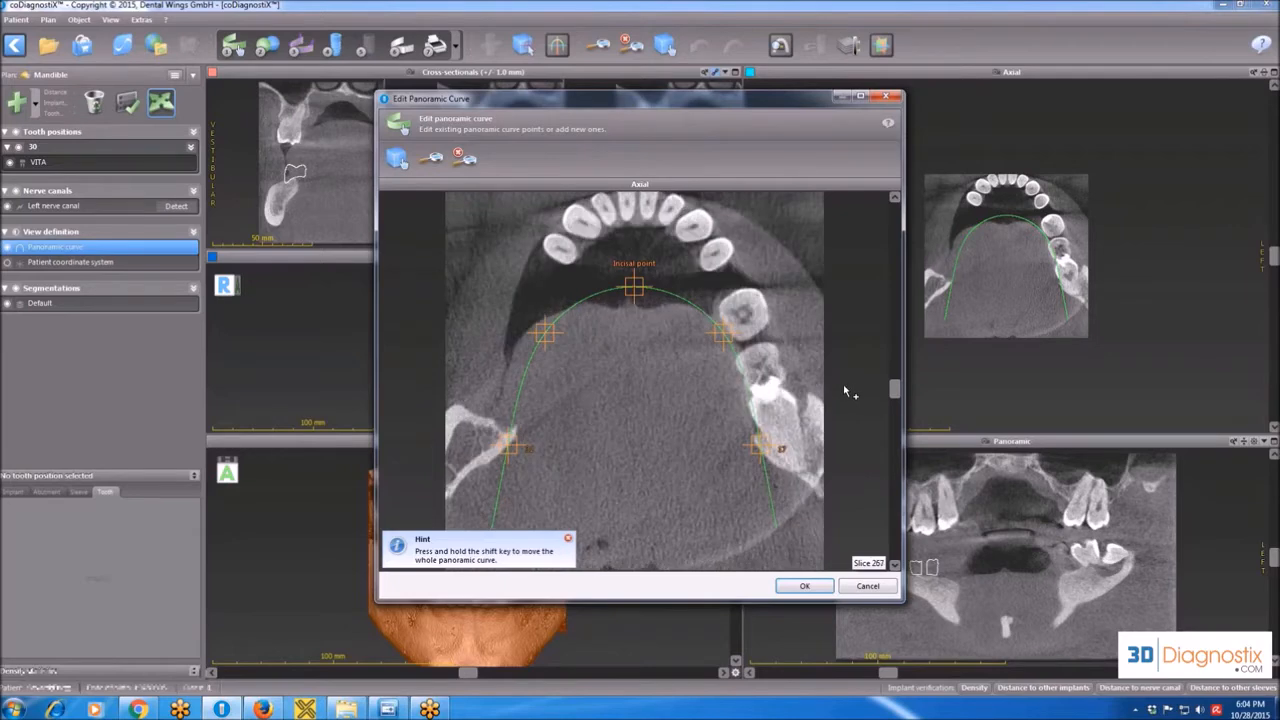
pyautogui.scroll(-10, 845, 398)
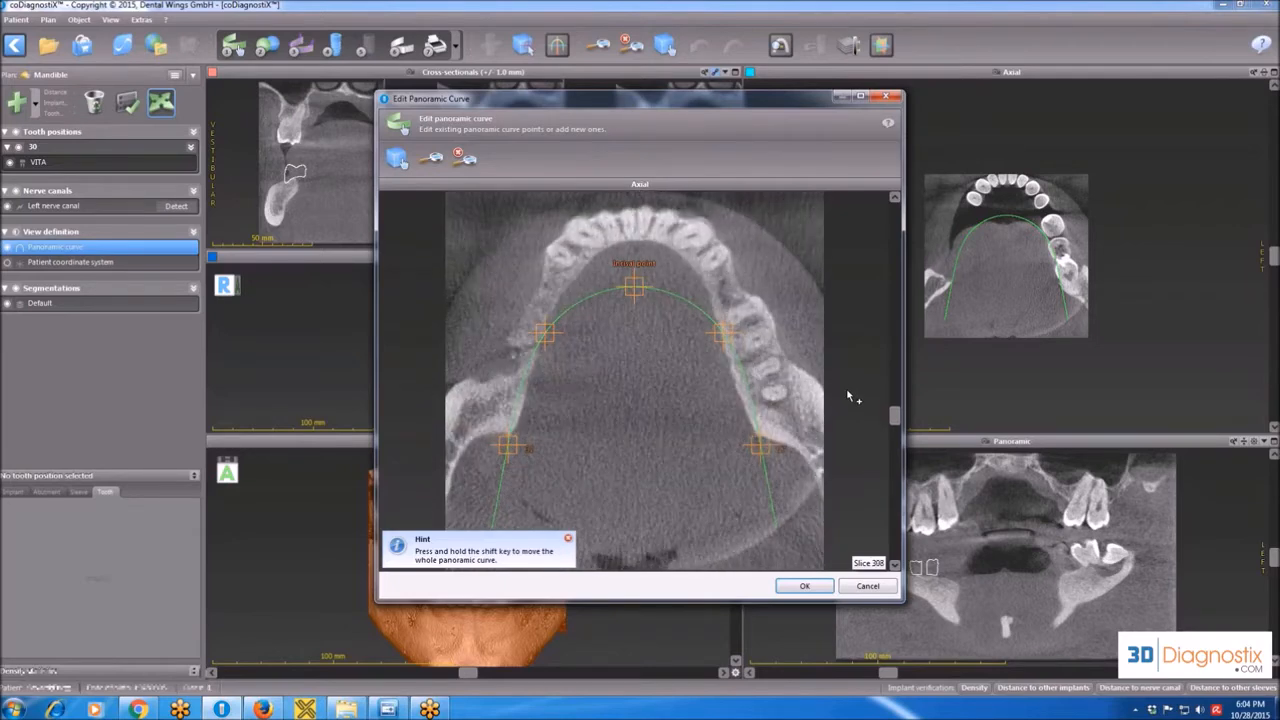
pyautogui.scroll(-5, 850, 397)
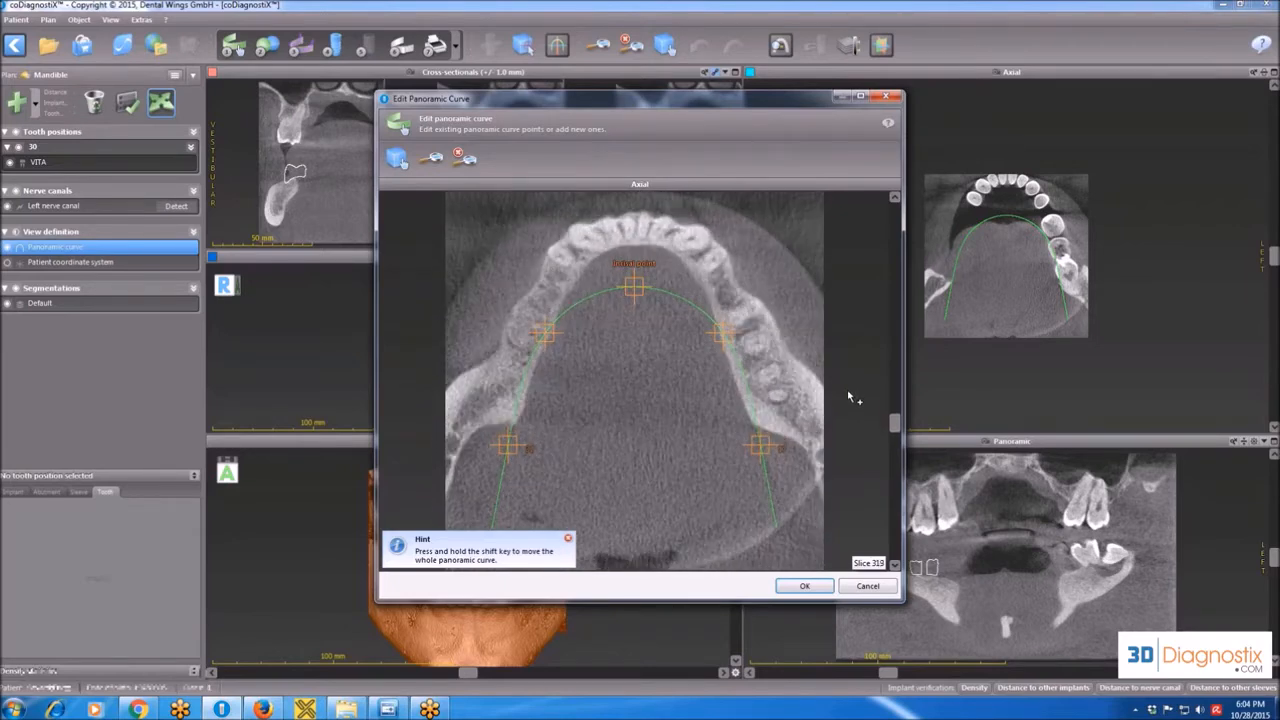
pyautogui.click(636, 235)
pyautogui.moveTo(637, 237); pyautogui.dragTo(636, 235)
# Move the remaining panoramic curve points onto both sides of the mandibular arch and accept the curve.
pyautogui.moveTo(545, 332); pyautogui.dragTo(551, 291)
pyautogui.moveTo(512, 455); pyautogui.dragTo(500, 378)
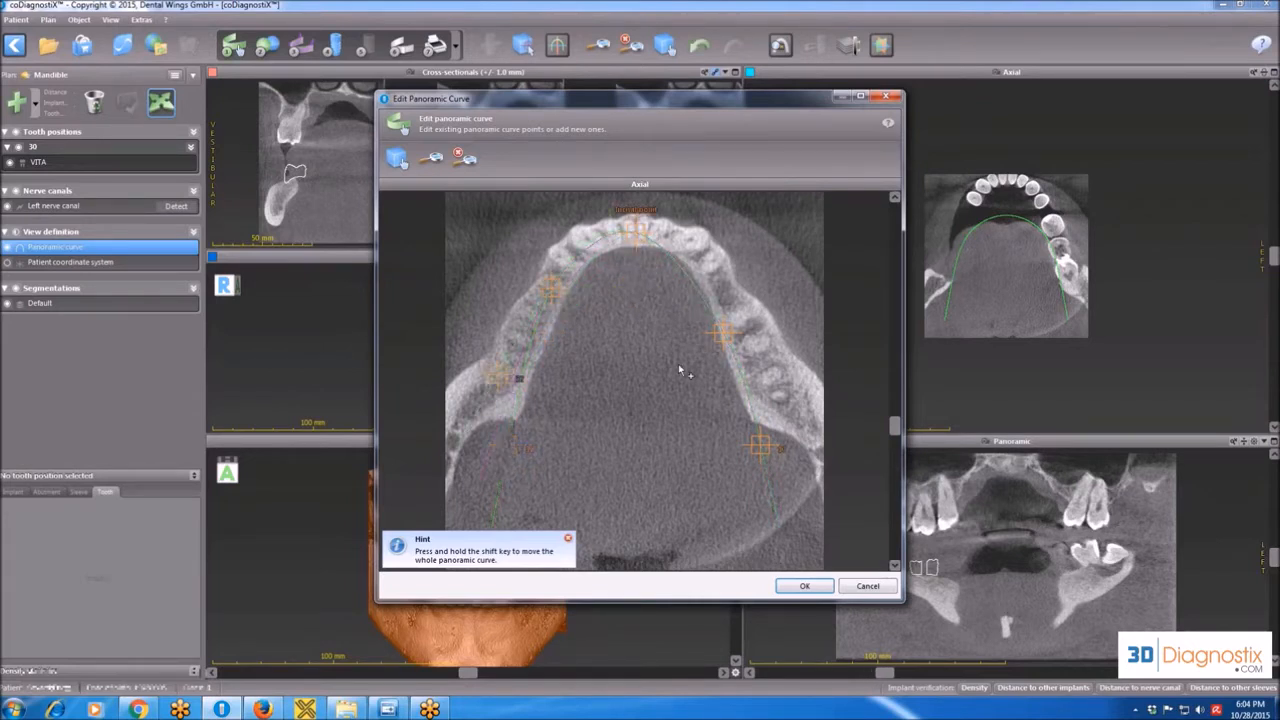
pyautogui.moveTo(719, 341); pyautogui.dragTo(722, 298)
pyautogui.moveTo(554, 293); pyautogui.dragTo(557, 284)
pyautogui.moveTo(762, 446); pyautogui.dragTo(792, 412)
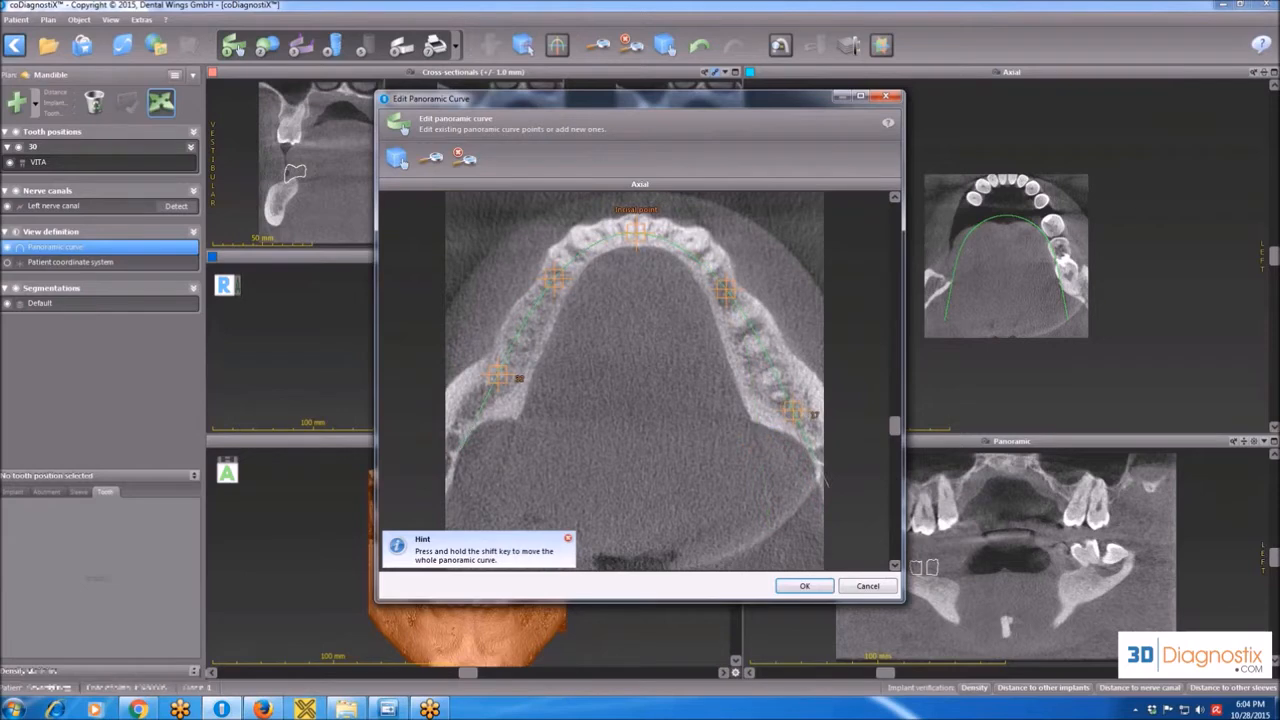
pyautogui.click(804, 587)
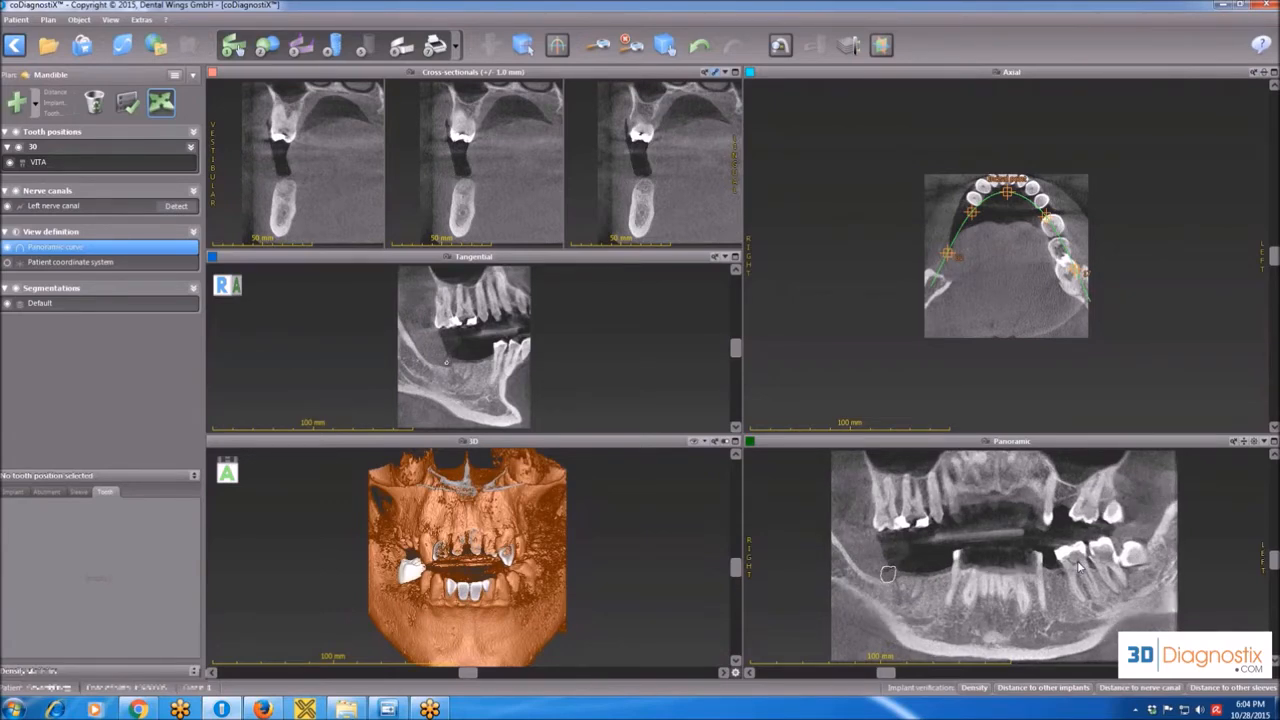
# Enlarge the panoramic view, review its layers through both jaws, and switch it to the X-ray-style display.
pyautogui.doubleClick(1098, 445)
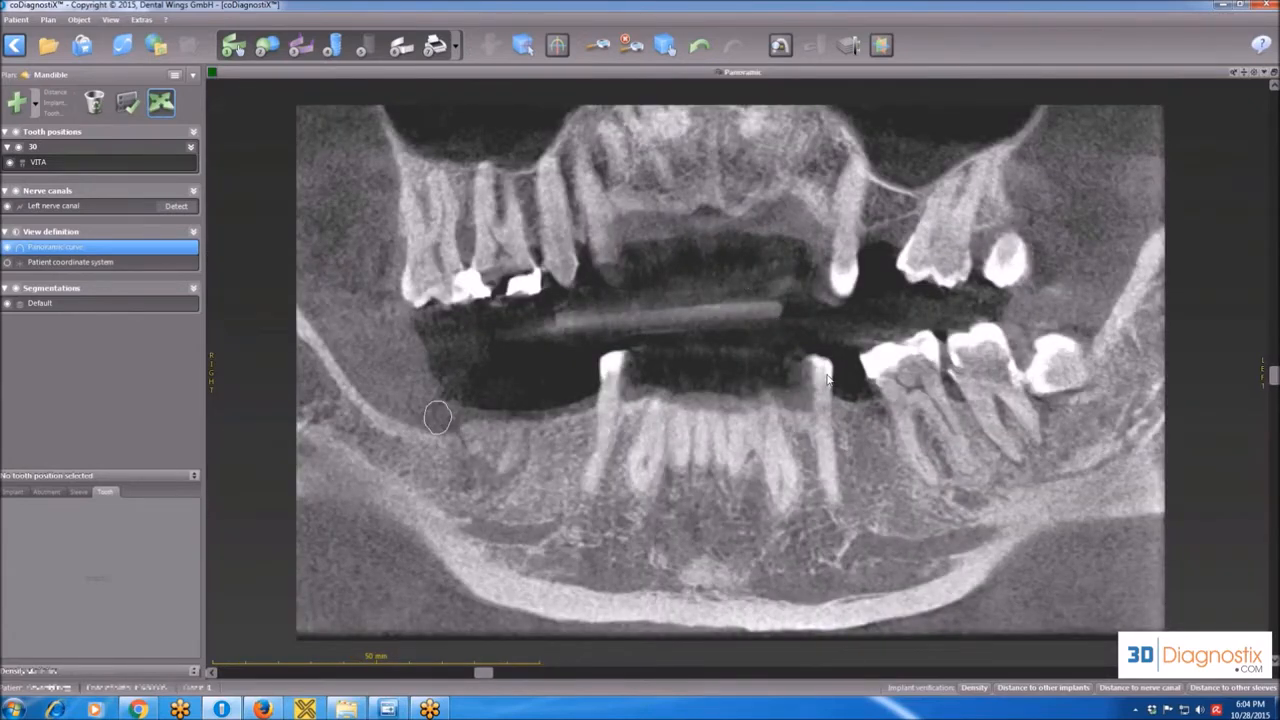
pyautogui.scroll(-3, 826, 373)
pyautogui.scroll(-5, 826, 373)
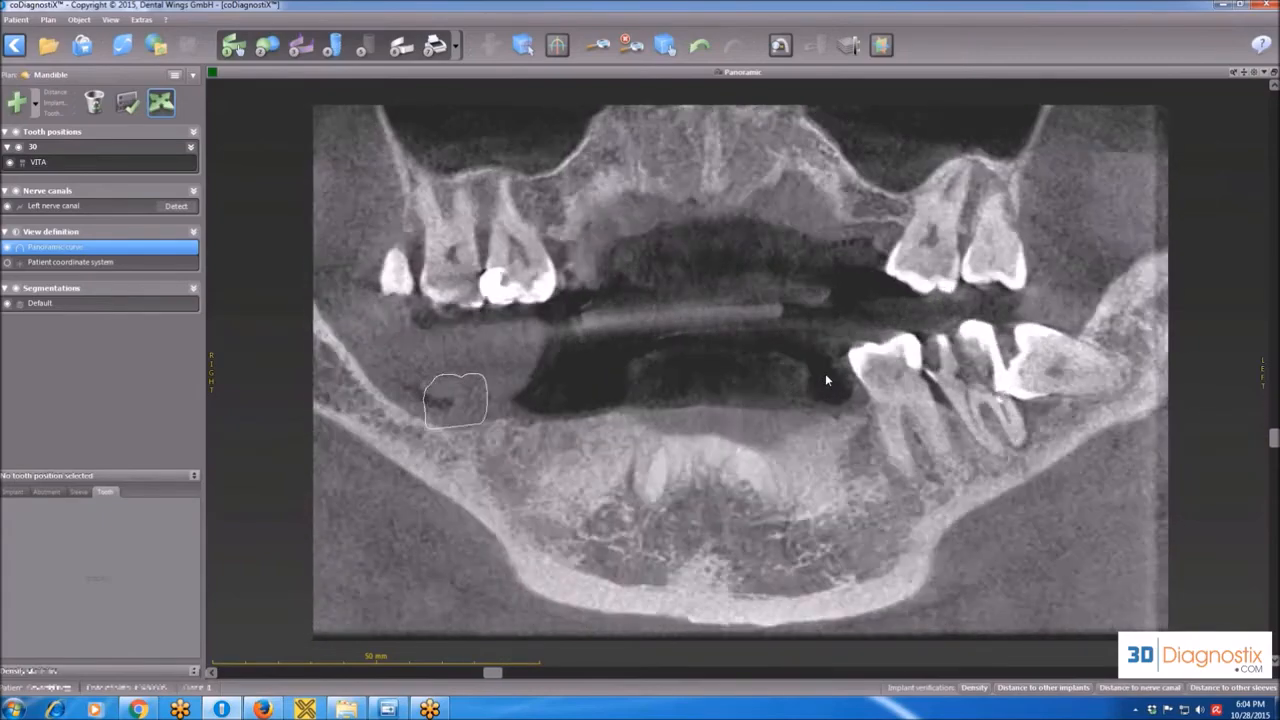
pyautogui.scroll(6, 825, 377)
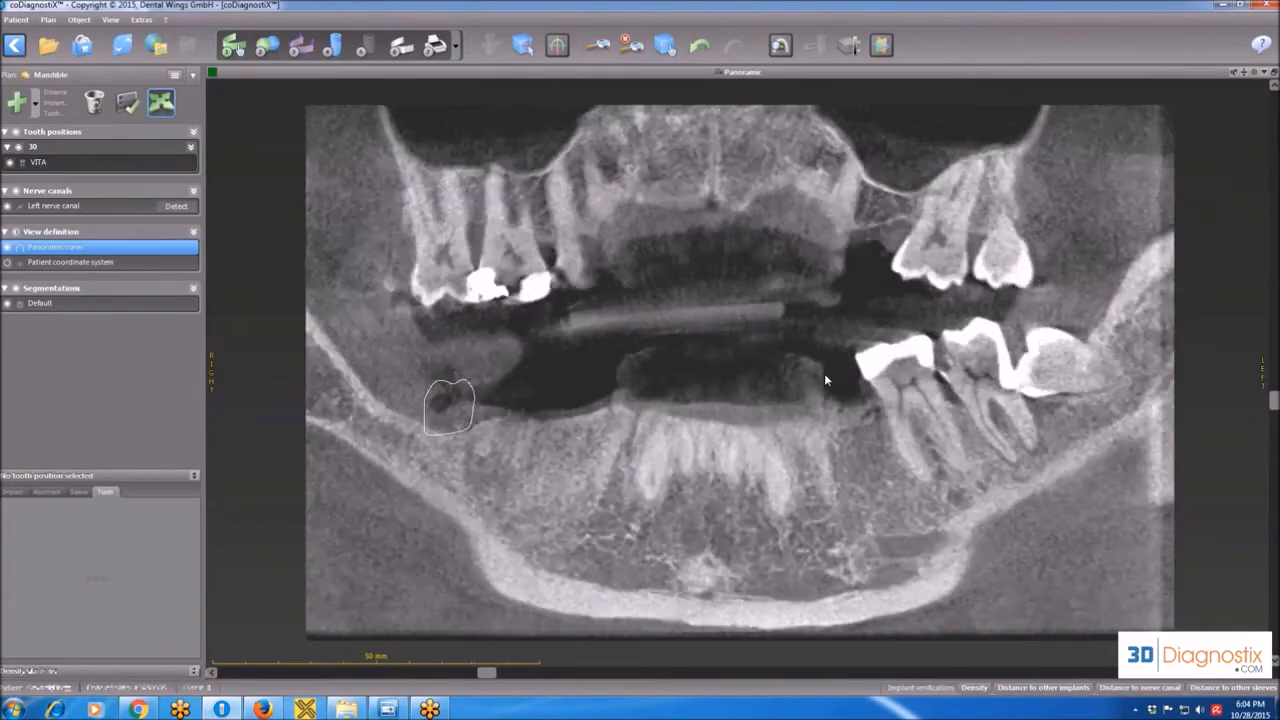
pyautogui.scroll(4, 826, 378)
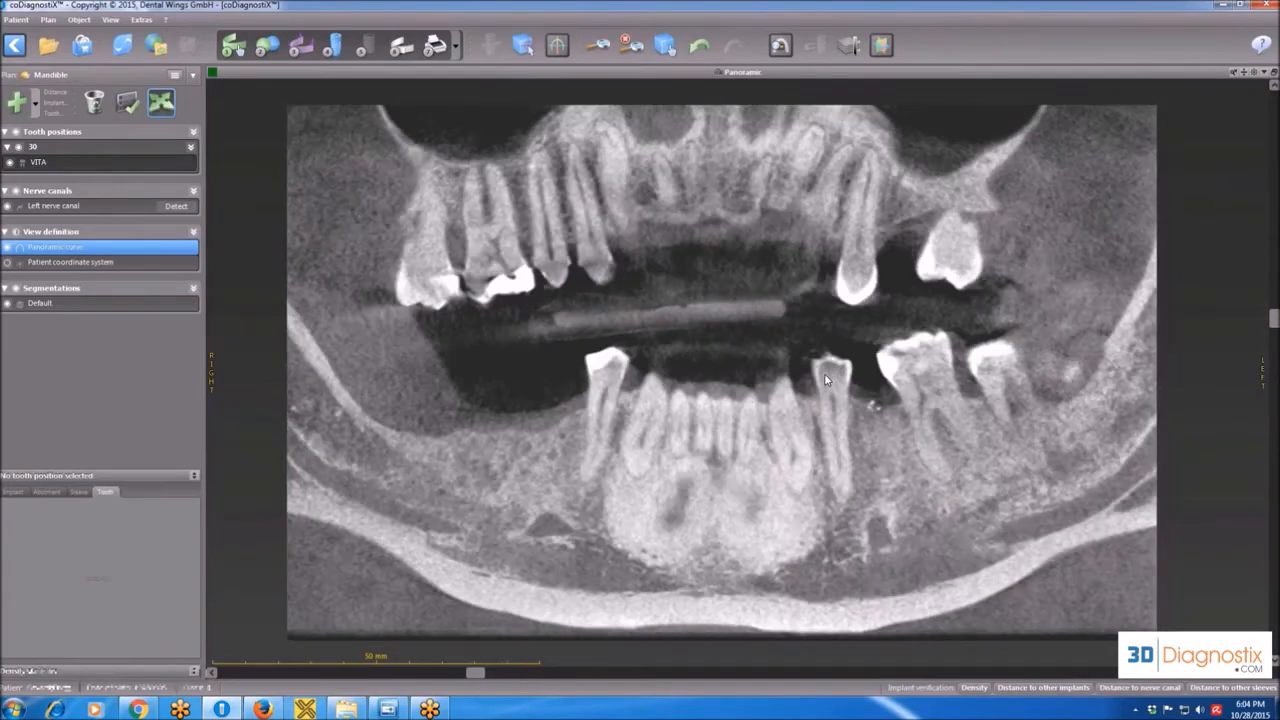
pyautogui.scroll(4, 826, 379)
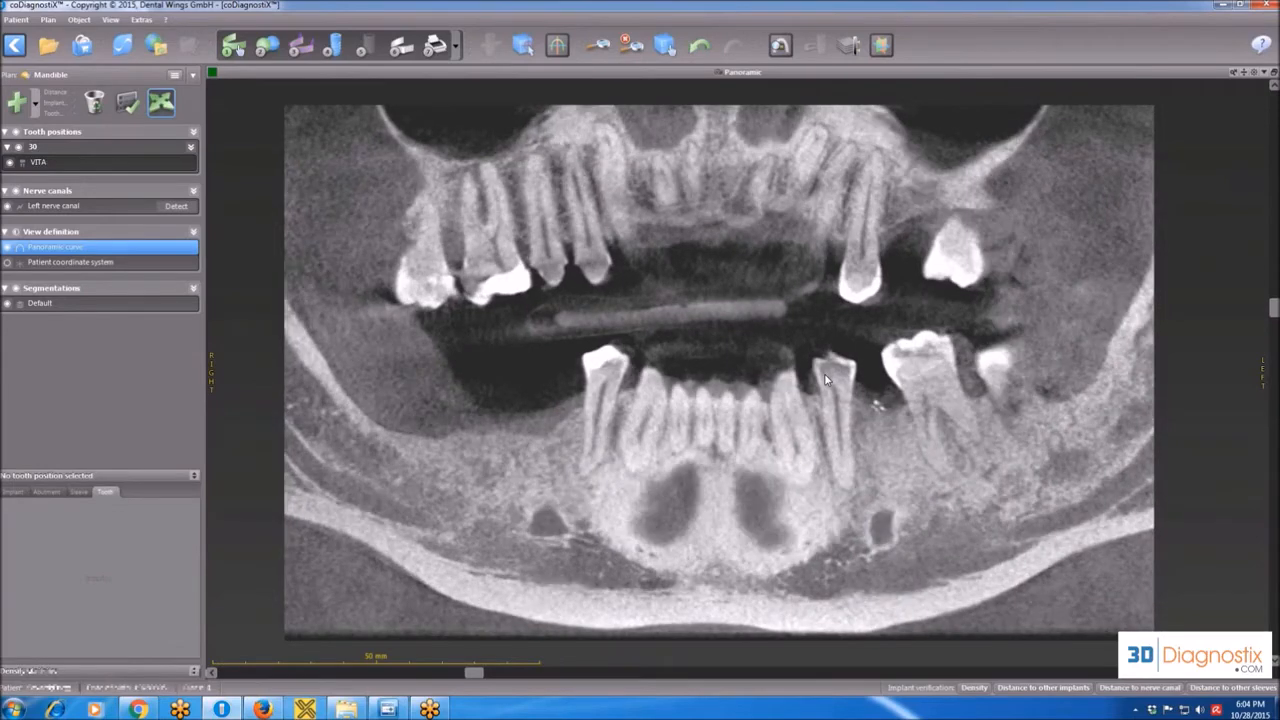
pyautogui.scroll(-3, 826, 379)
pyautogui.scroll(-2, 825, 379)
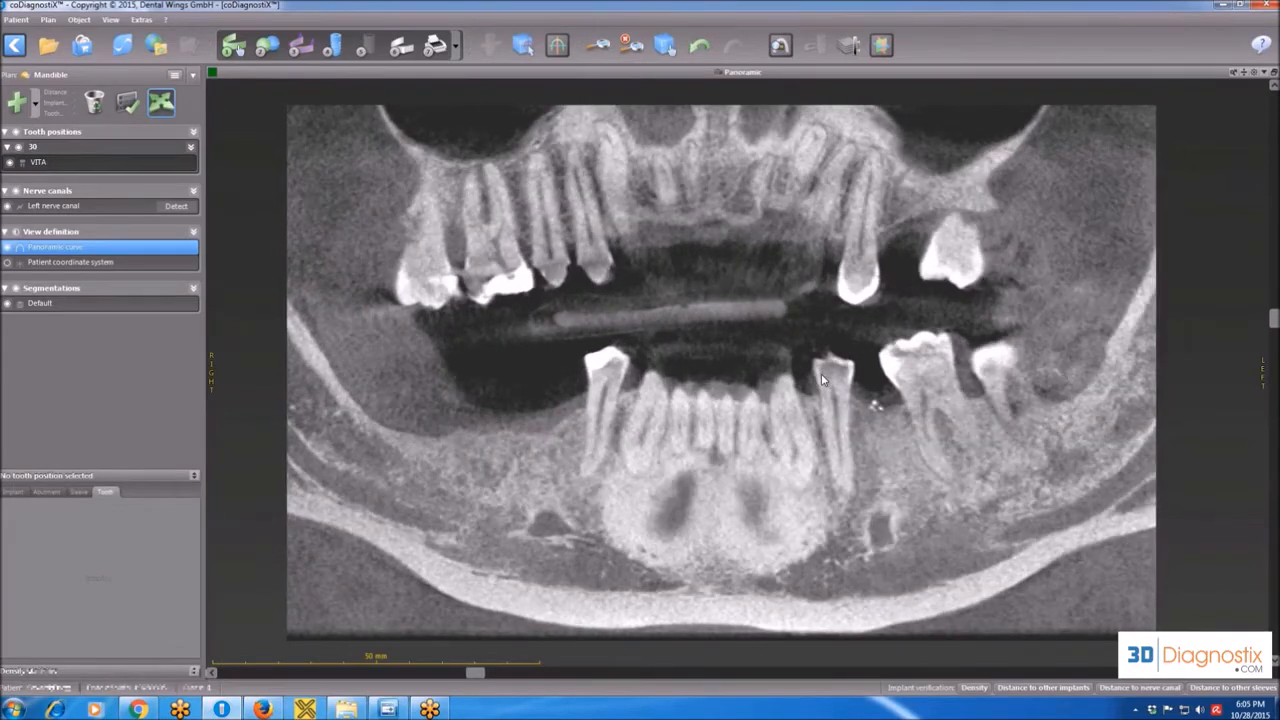
pyautogui.click(1255, 74)
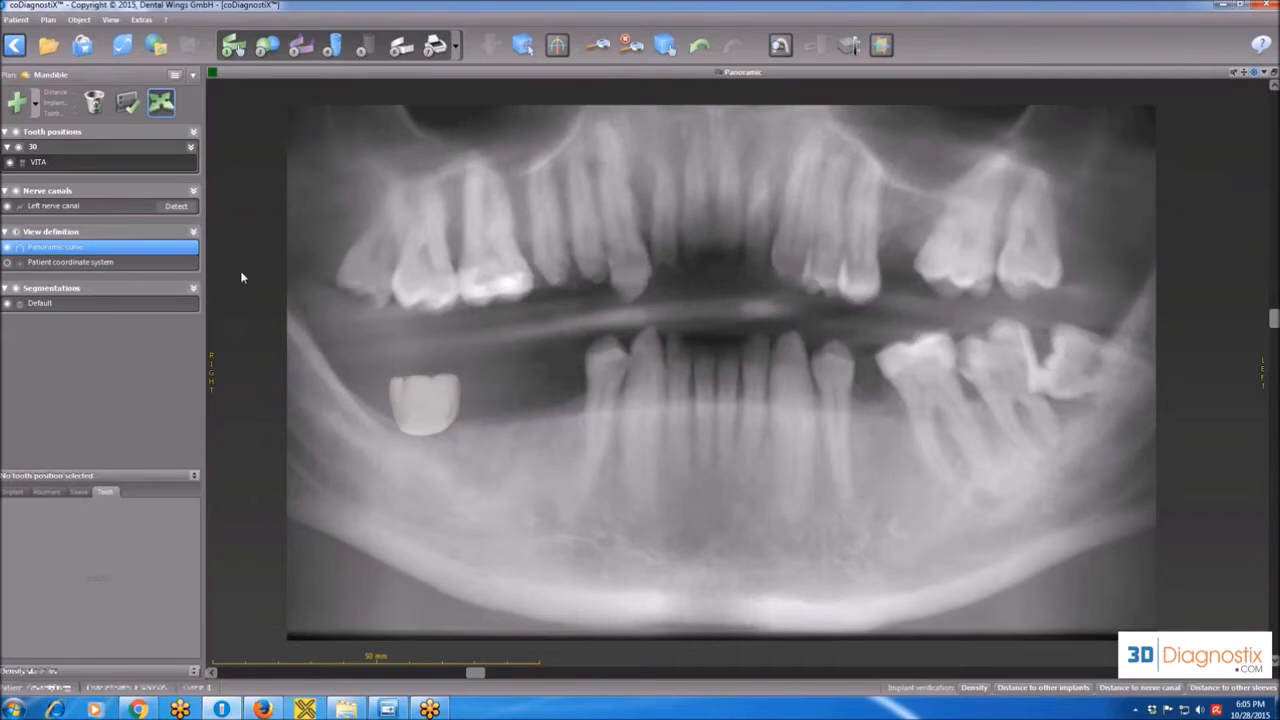
# Delete the VITA tooth at tooth position 30 from the plan.
pyautogui.click(106, 158)
pyautogui.rightClick(106, 158)
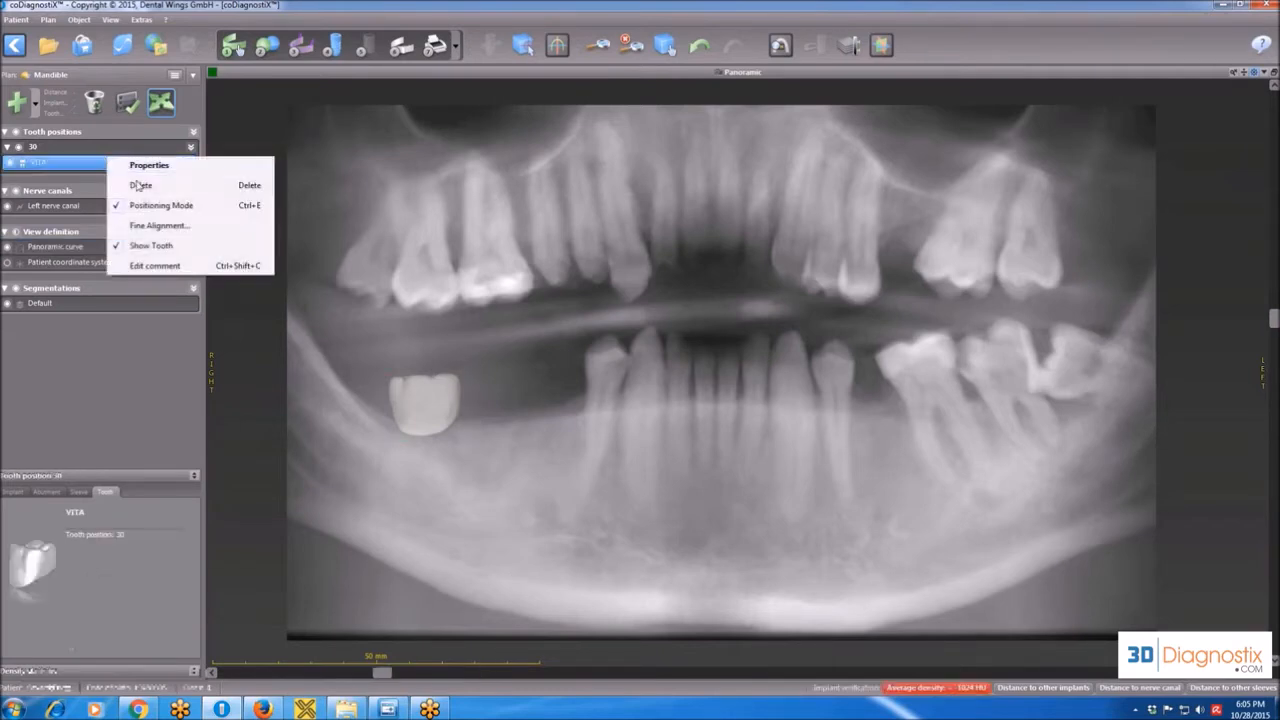
pyautogui.click(141, 186)
pyautogui.click(666, 389)
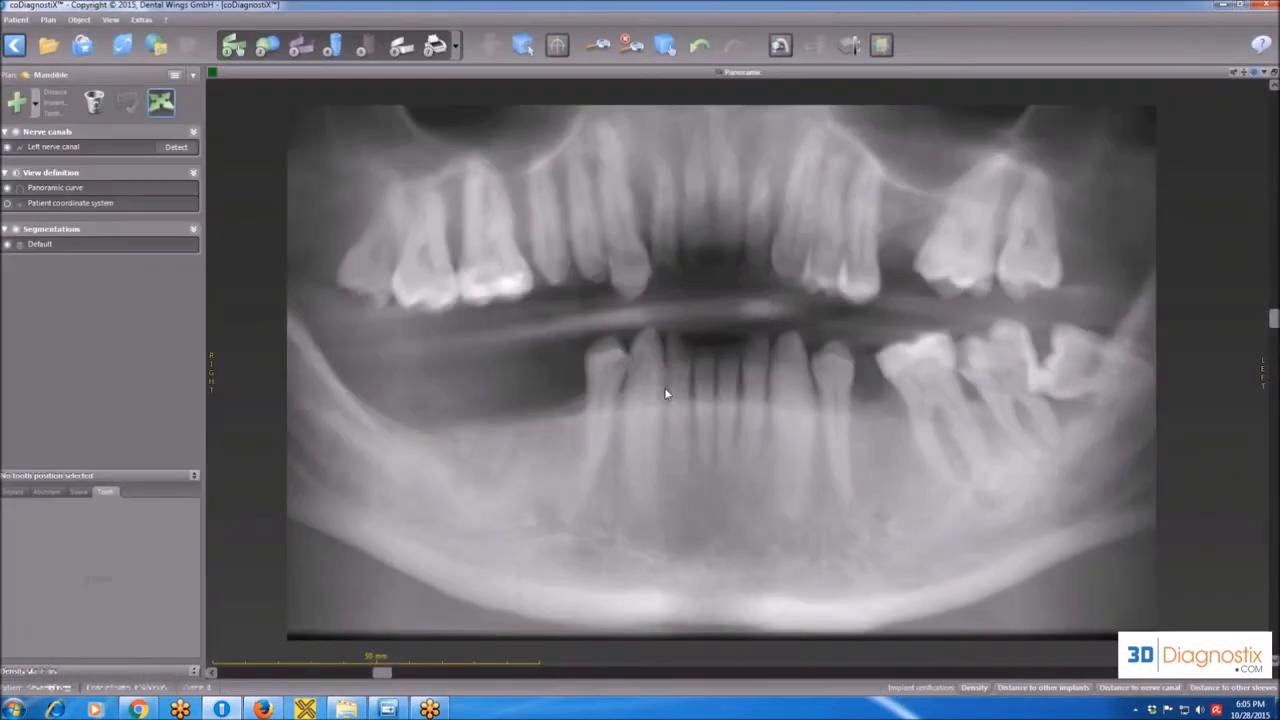
# Start a model scan import and load the lower jaw model file from the Old folder with no reduction.
pyautogui.click(263, 47)
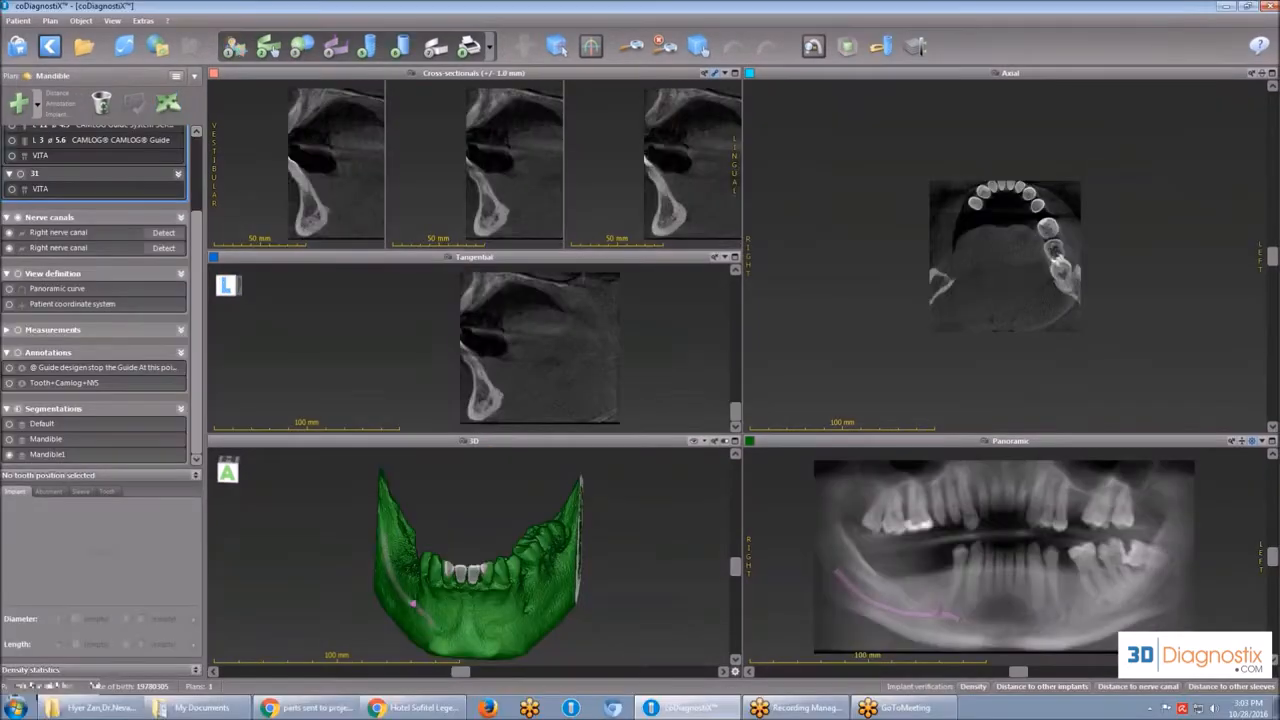
pyautogui.click(302, 46)
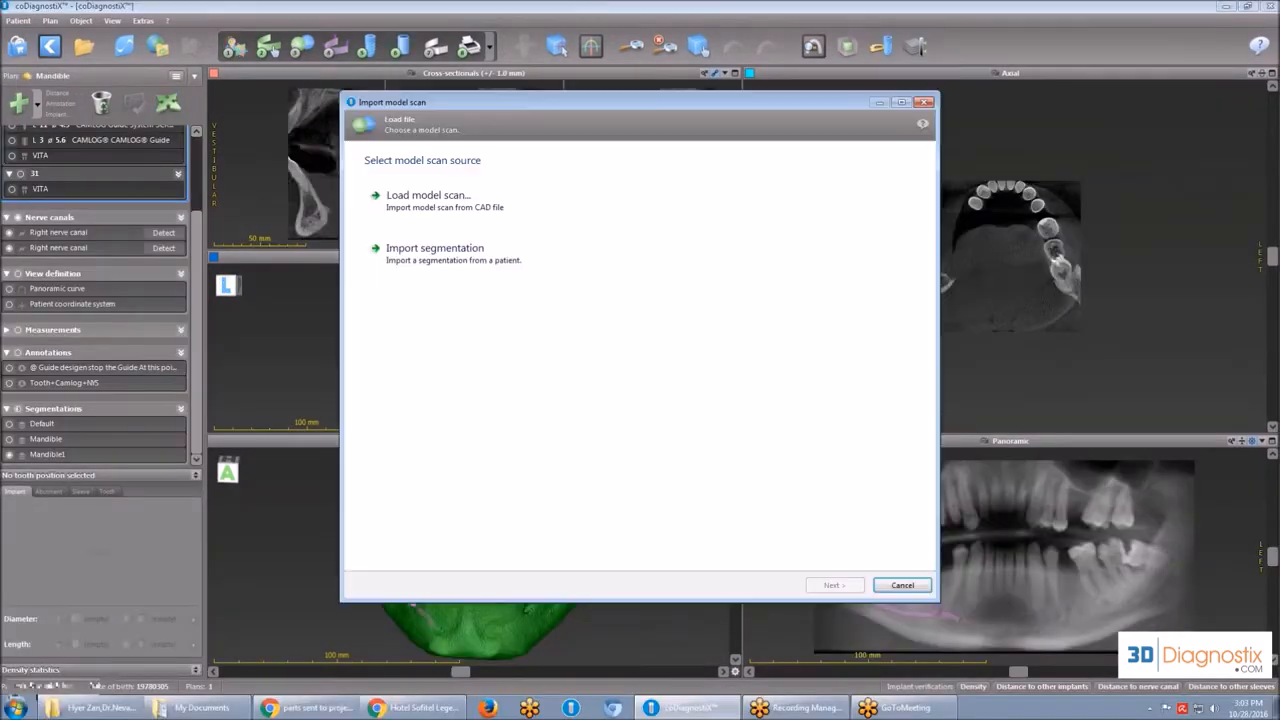
pyautogui.click(433, 201)
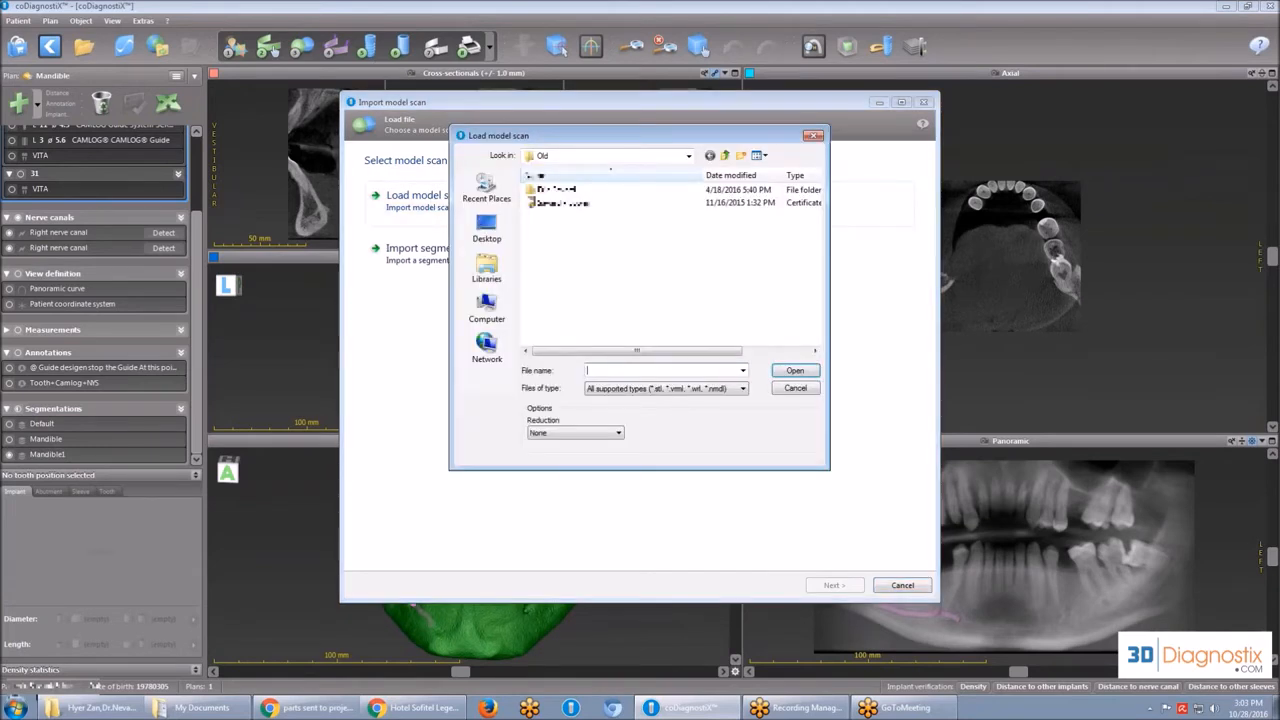
pyautogui.click(550, 203)
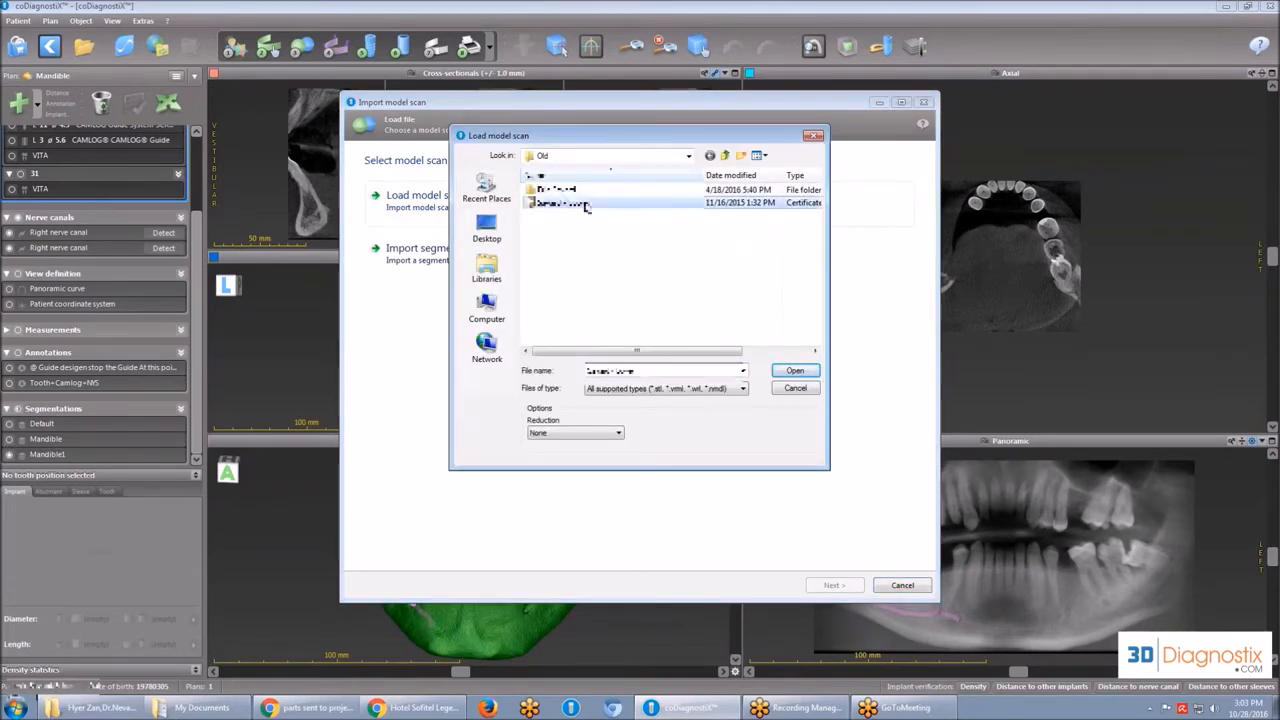
pyautogui.click(689, 157)
pyautogui.click(736, 255)
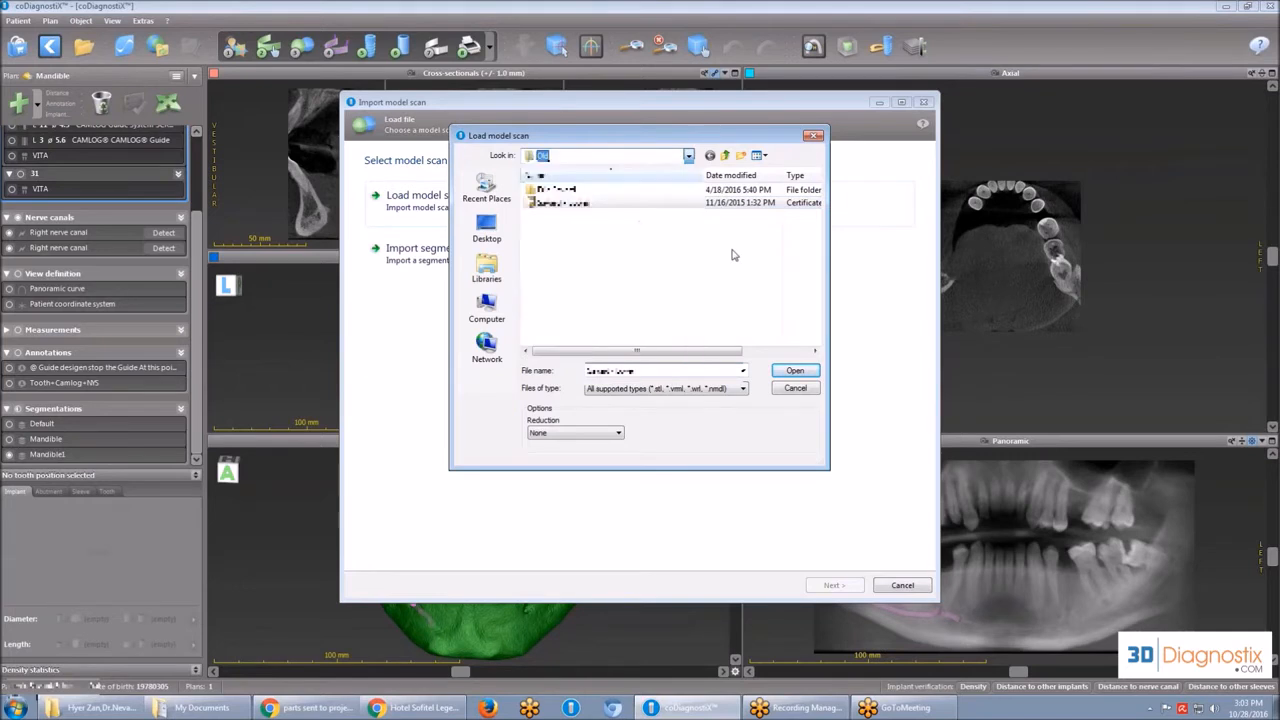
pyautogui.click(604, 205)
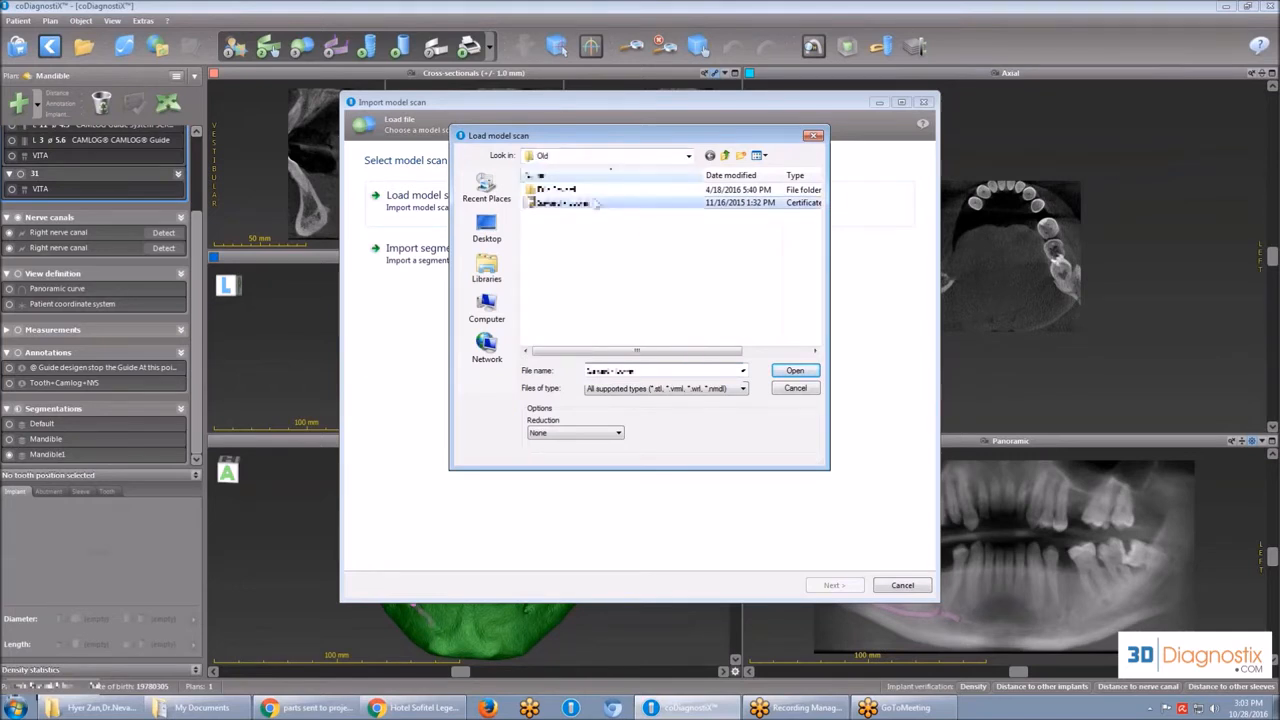
pyautogui.click(805, 373)
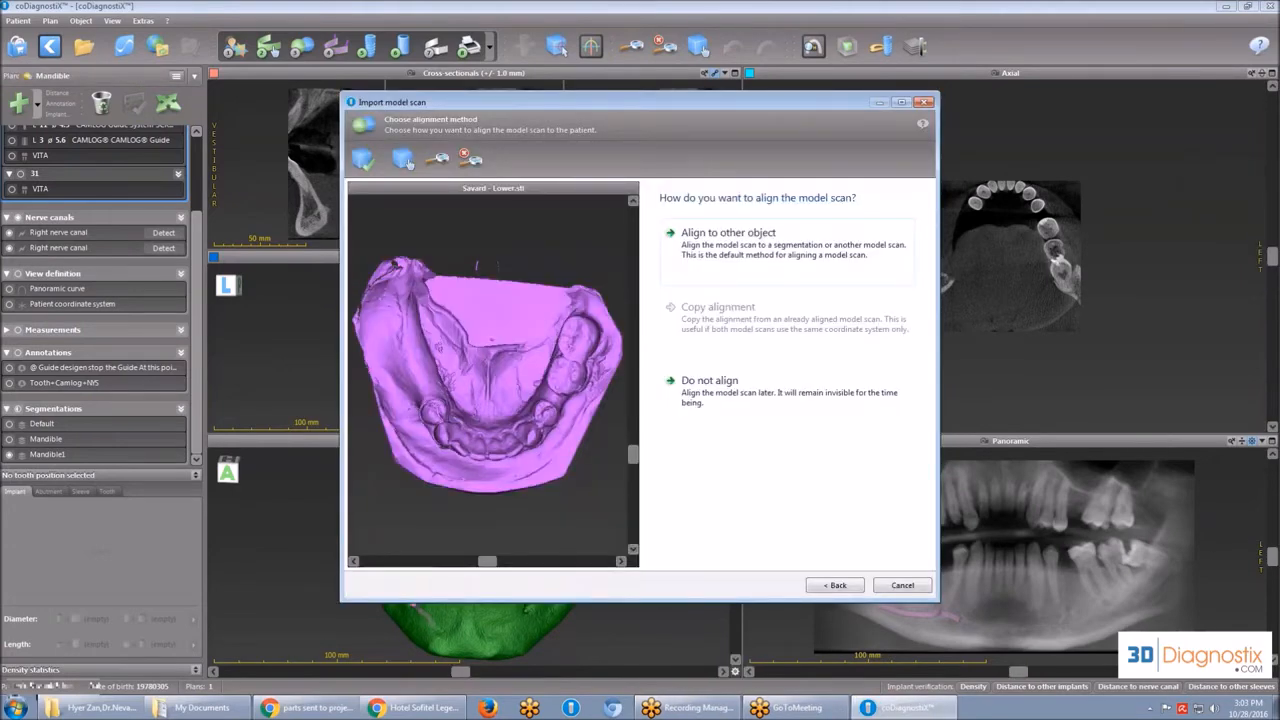
# Choose to align the model scan to another object and use only the Mandible1 segmentation as the registration object.
pyautogui.click(755, 265)
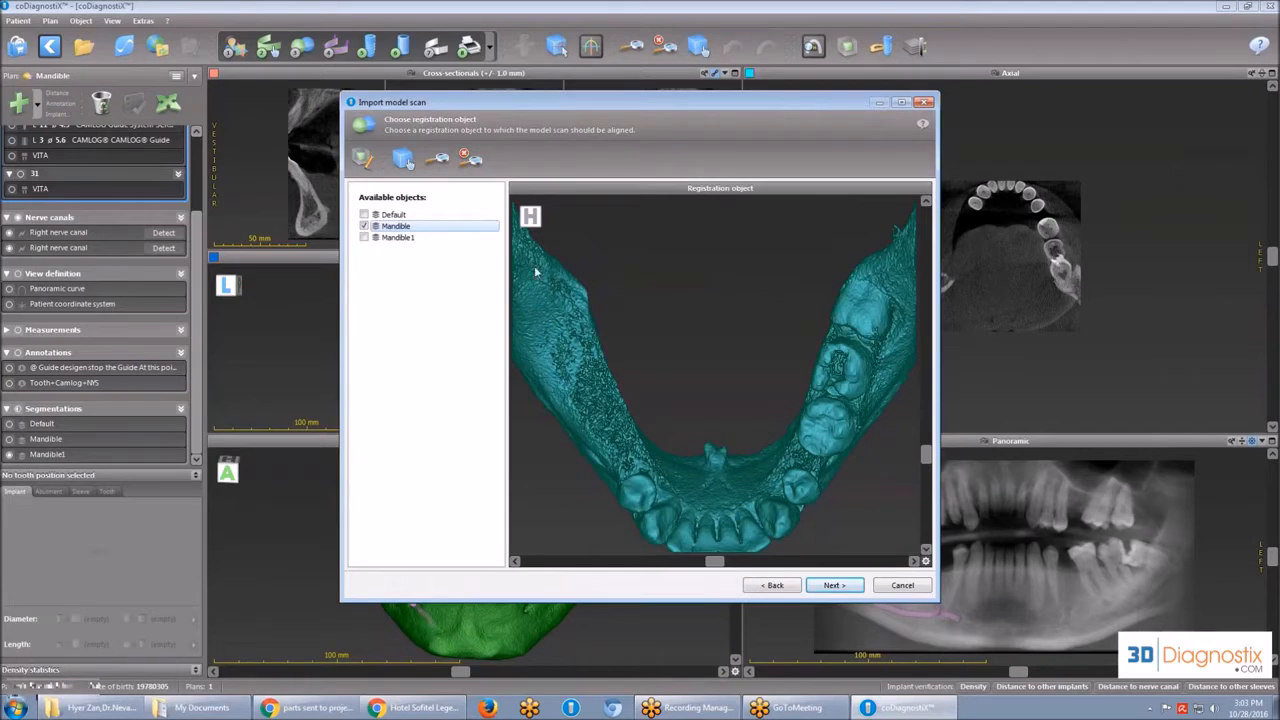
pyautogui.click(365, 227)
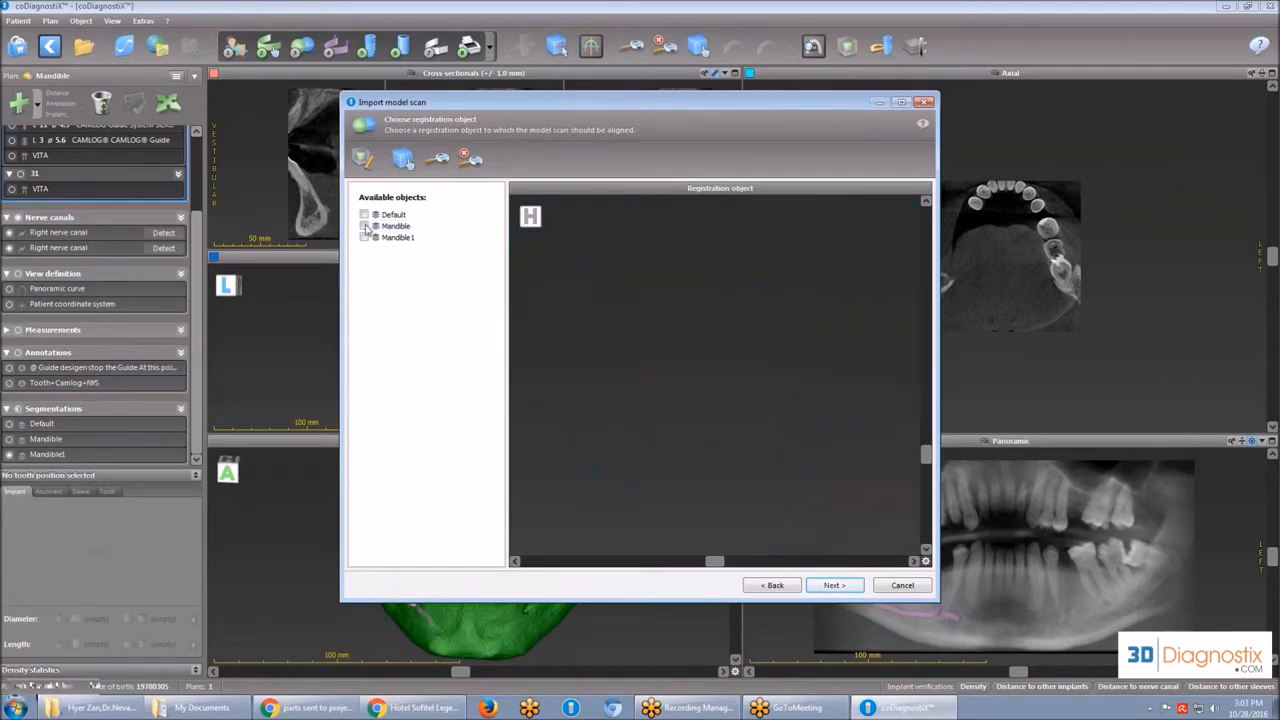
pyautogui.click(364, 238)
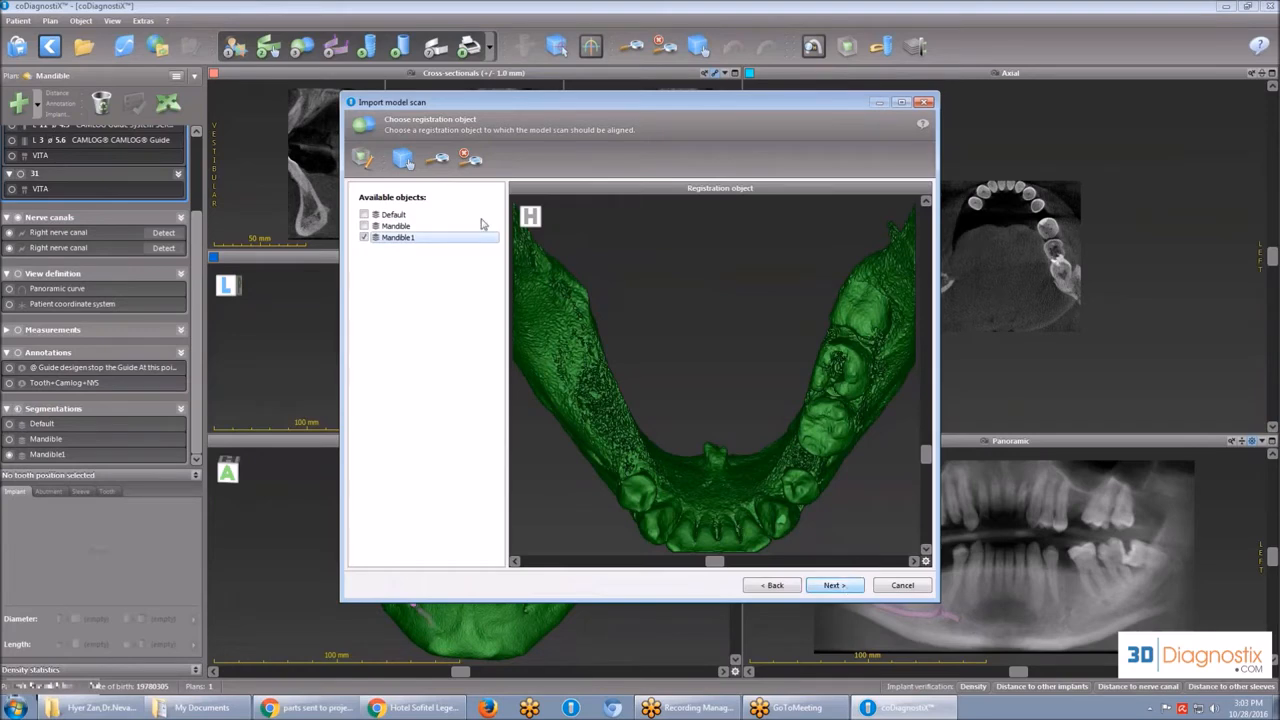
pyautogui.click(830, 586)
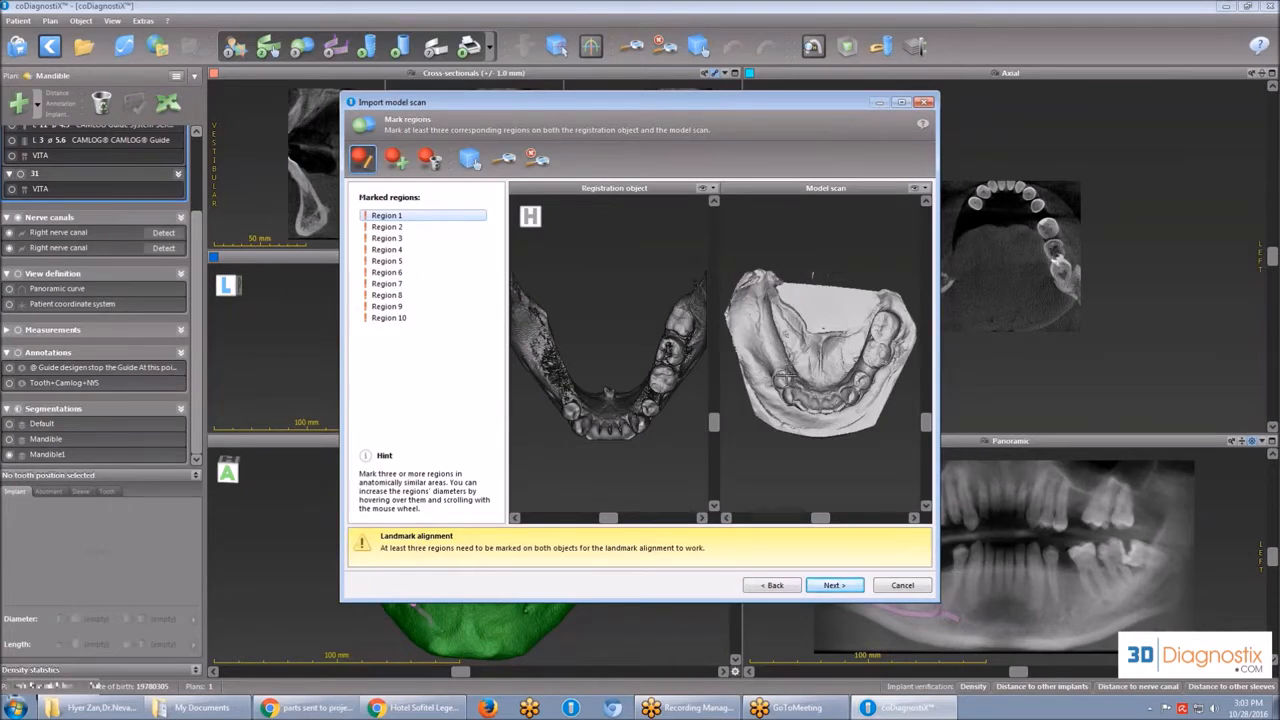
# Mark Region 1 on the tooth bordering the edentulous gap in both the model scan and the registration object.
pyautogui.scroll(5, 568, 412)
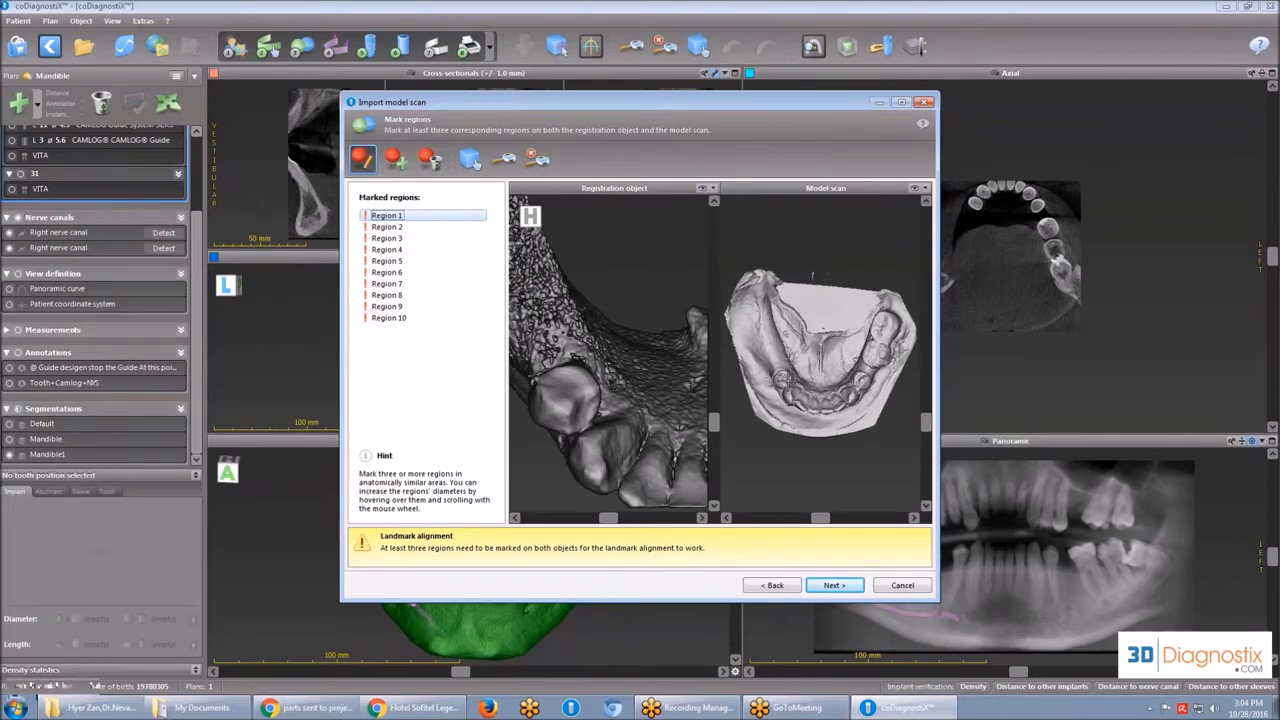
pyautogui.scroll(8, 812, 275)
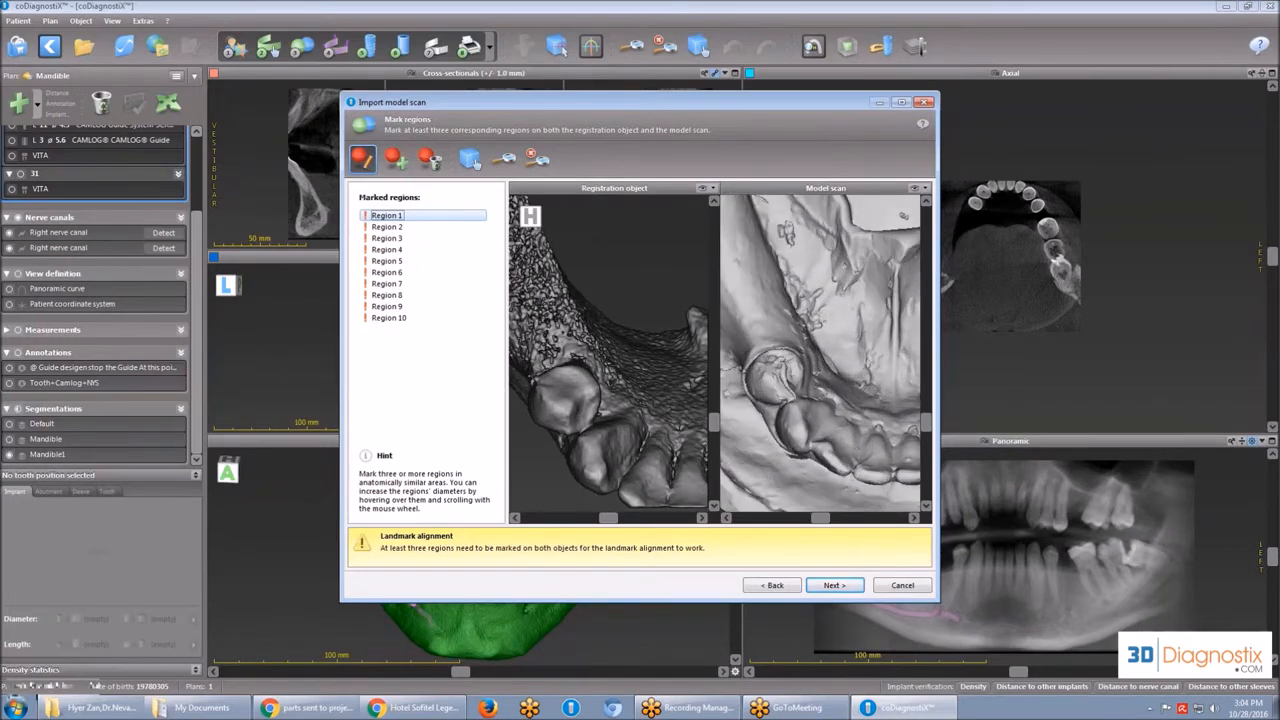
pyautogui.scroll(3, 805, 330)
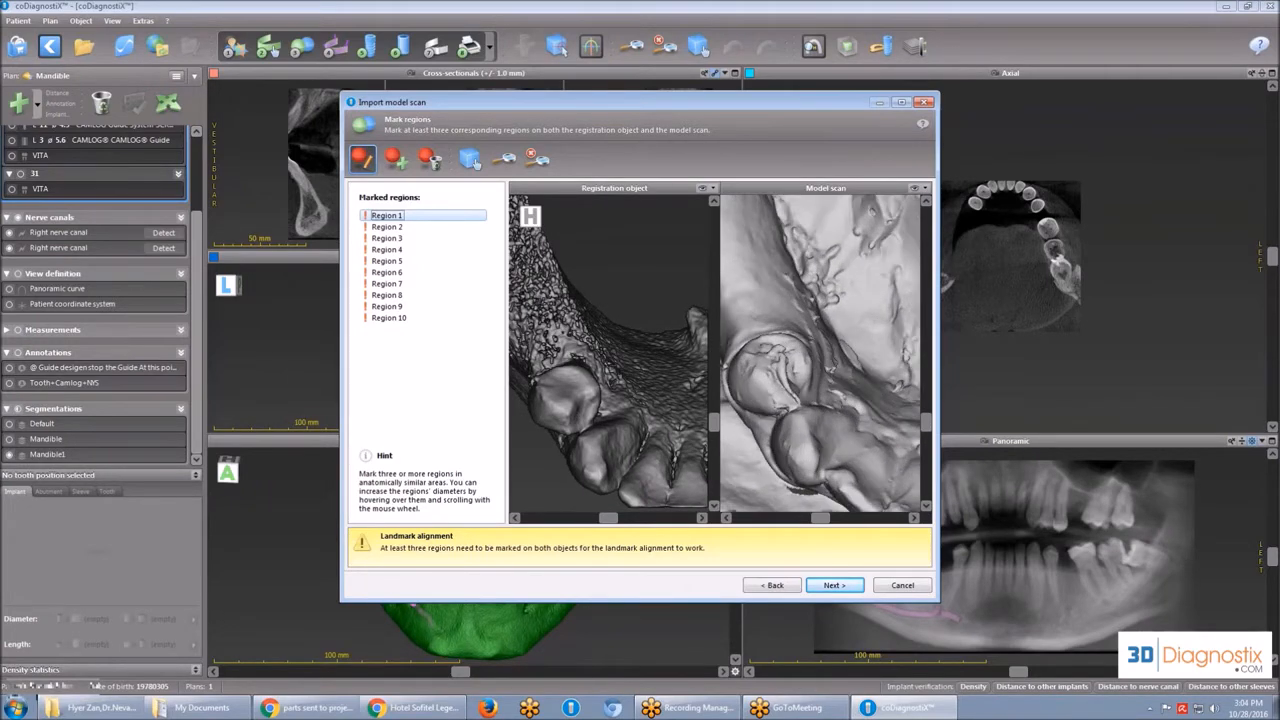
pyautogui.click(757, 386)
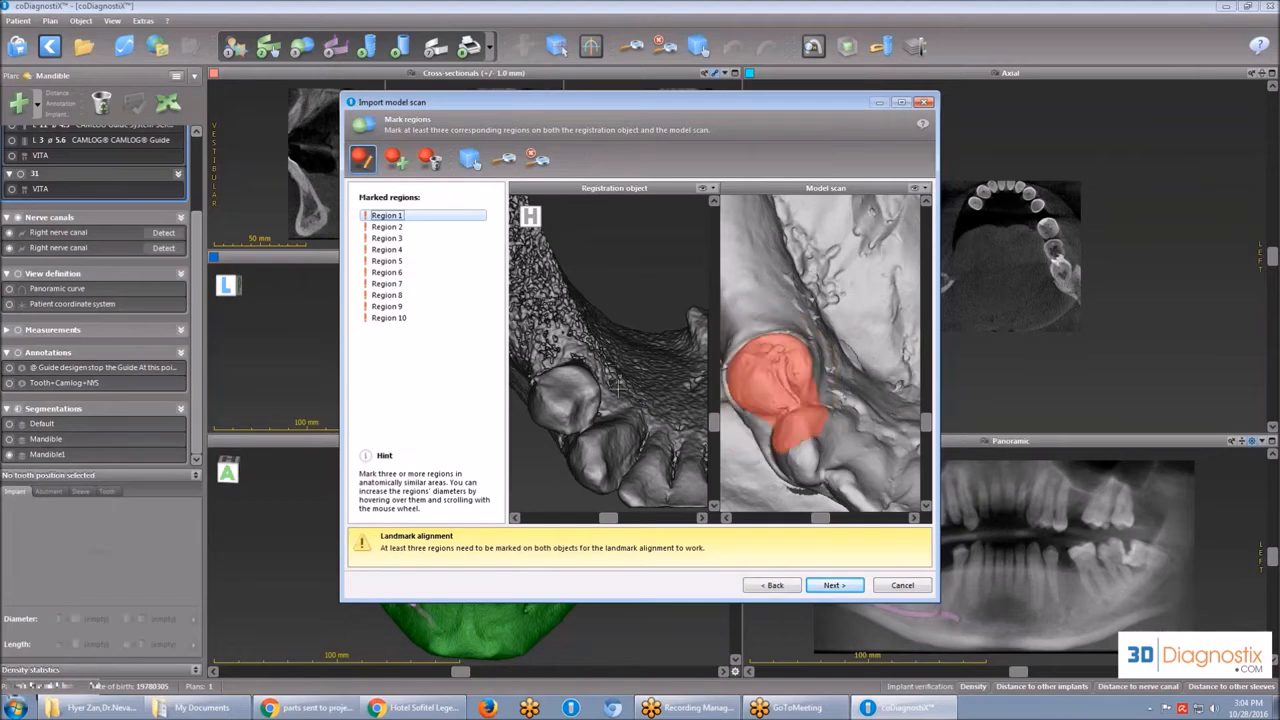
pyautogui.click(561, 407)
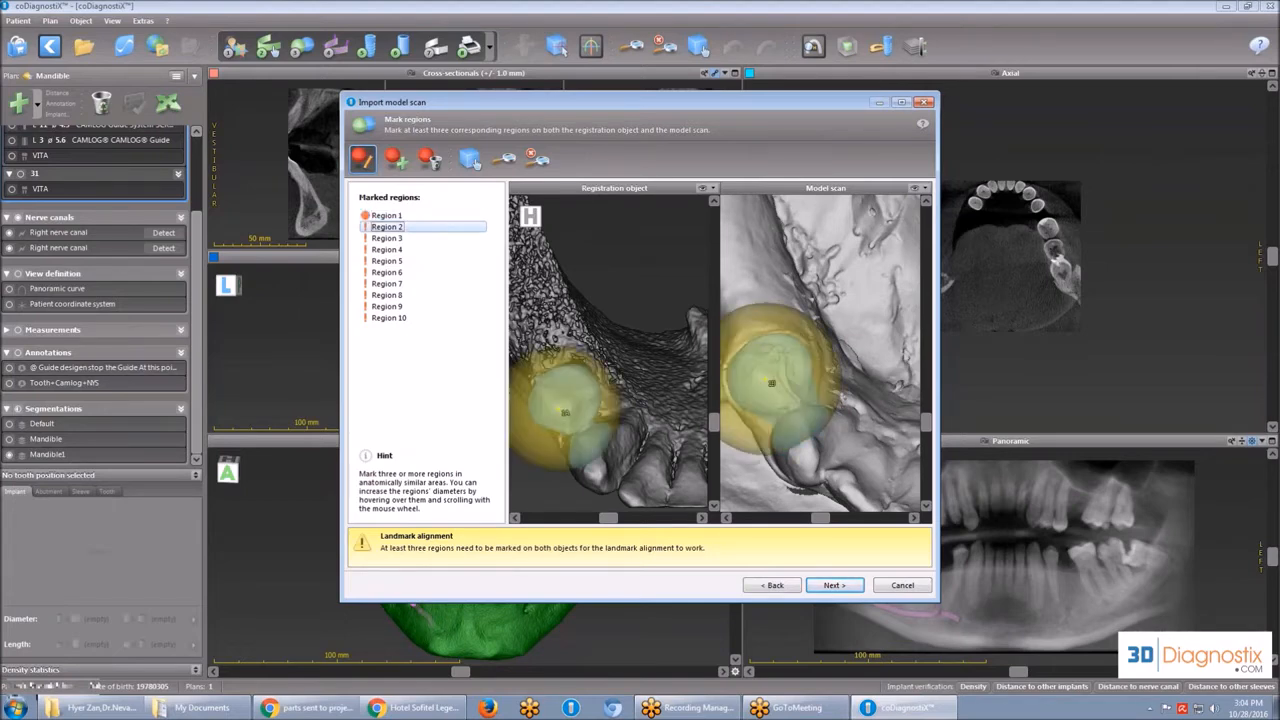
# Mark Region 2 on the teeth next to Region 1 and add Region 11 on the opposite canine in both the registration object and model scan.
pyautogui.click(644, 500)
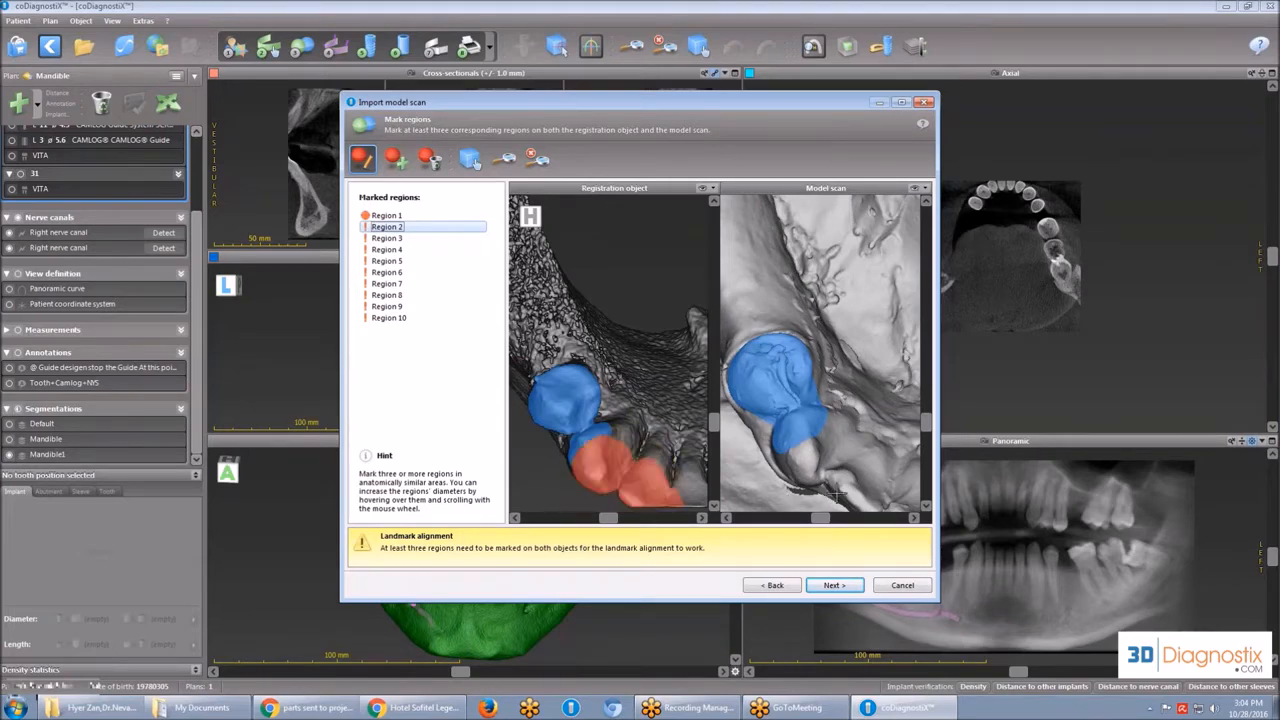
pyautogui.click(840, 489)
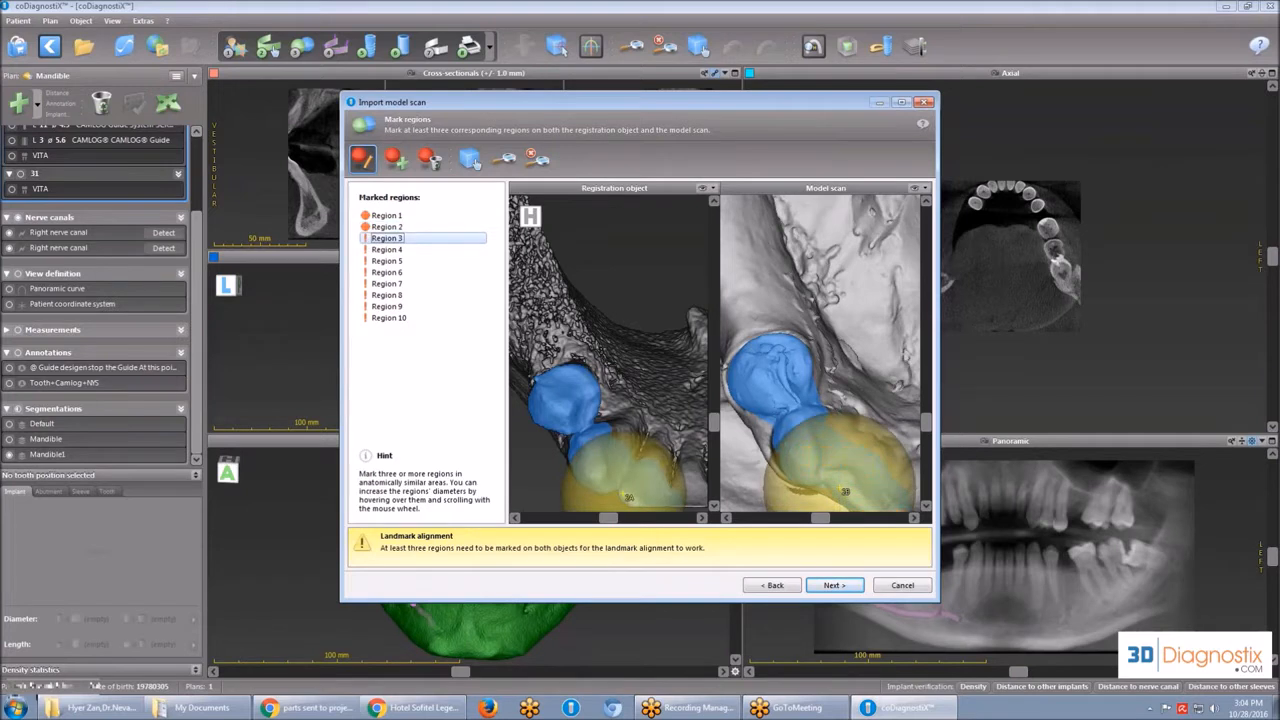
pyautogui.scroll(-6, 660, 445)
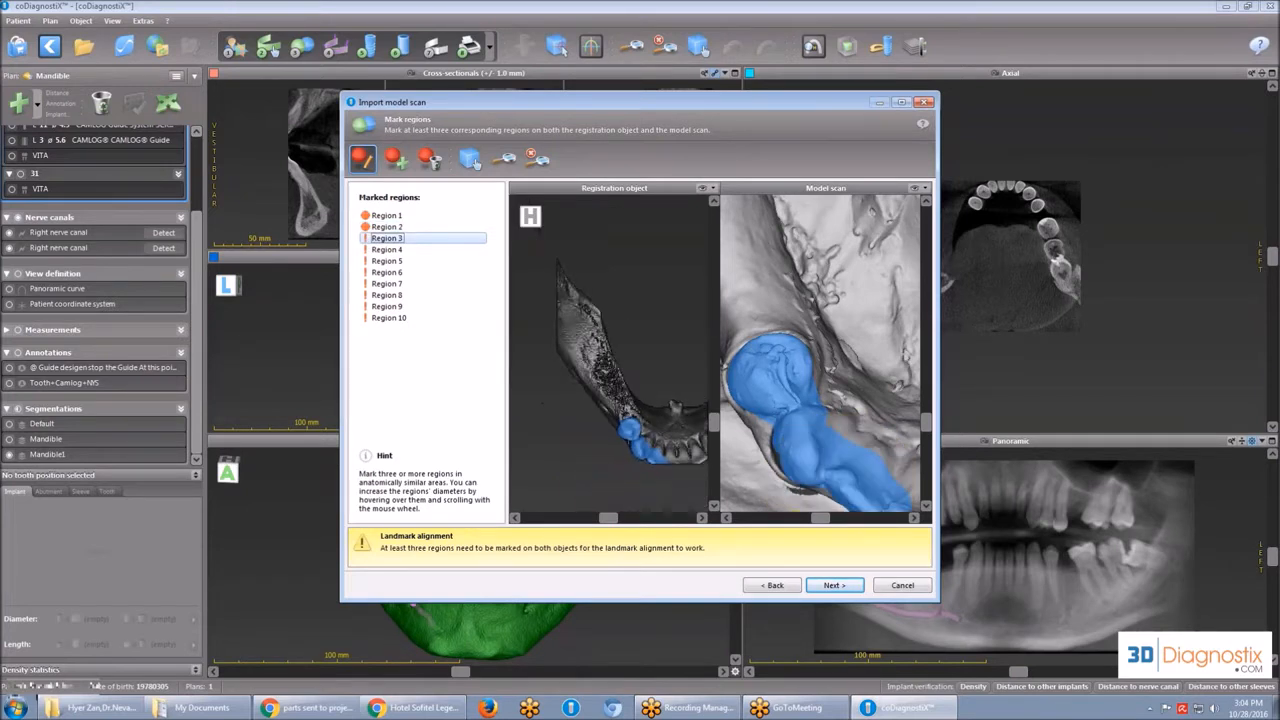
pyautogui.scroll(-2, 698, 458)
pyautogui.click(470, 158)
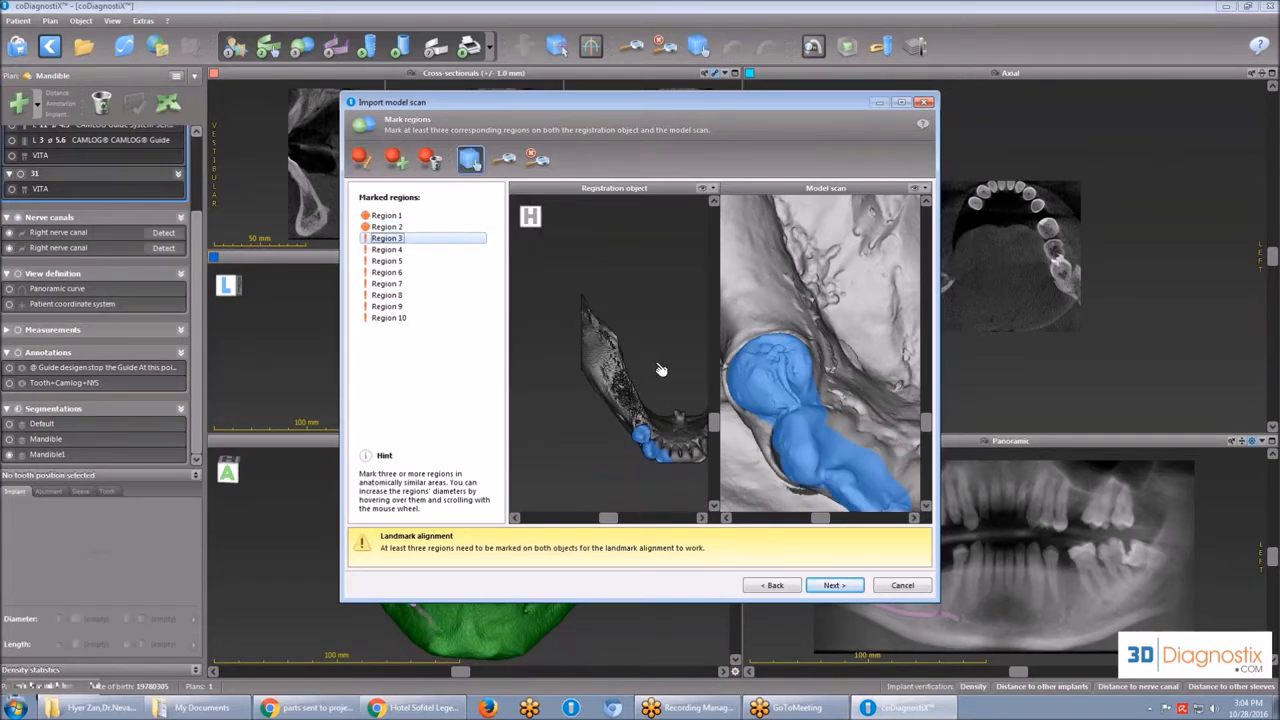
pyautogui.moveTo(655, 388); pyautogui.dragTo(640, 446)
pyautogui.scroll(4, 640, 446)
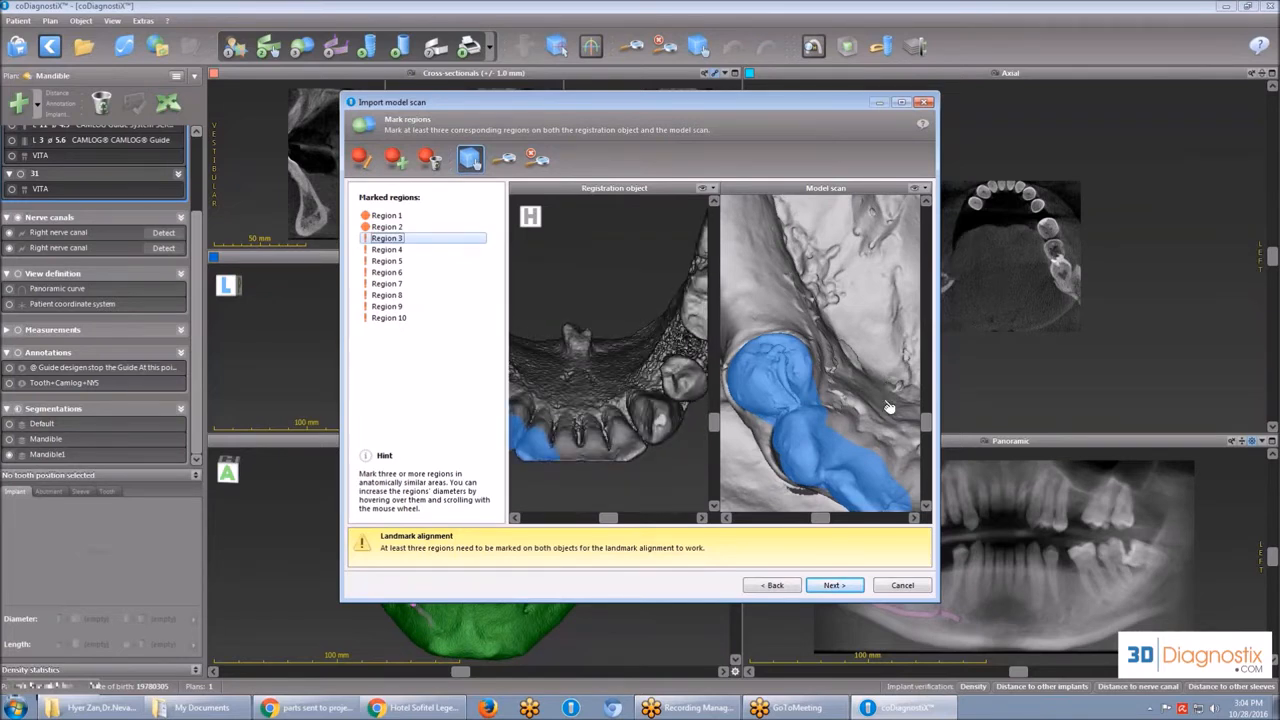
pyautogui.moveTo(783, 371); pyautogui.dragTo(735, 345)
pyautogui.scroll(-3, 735, 345)
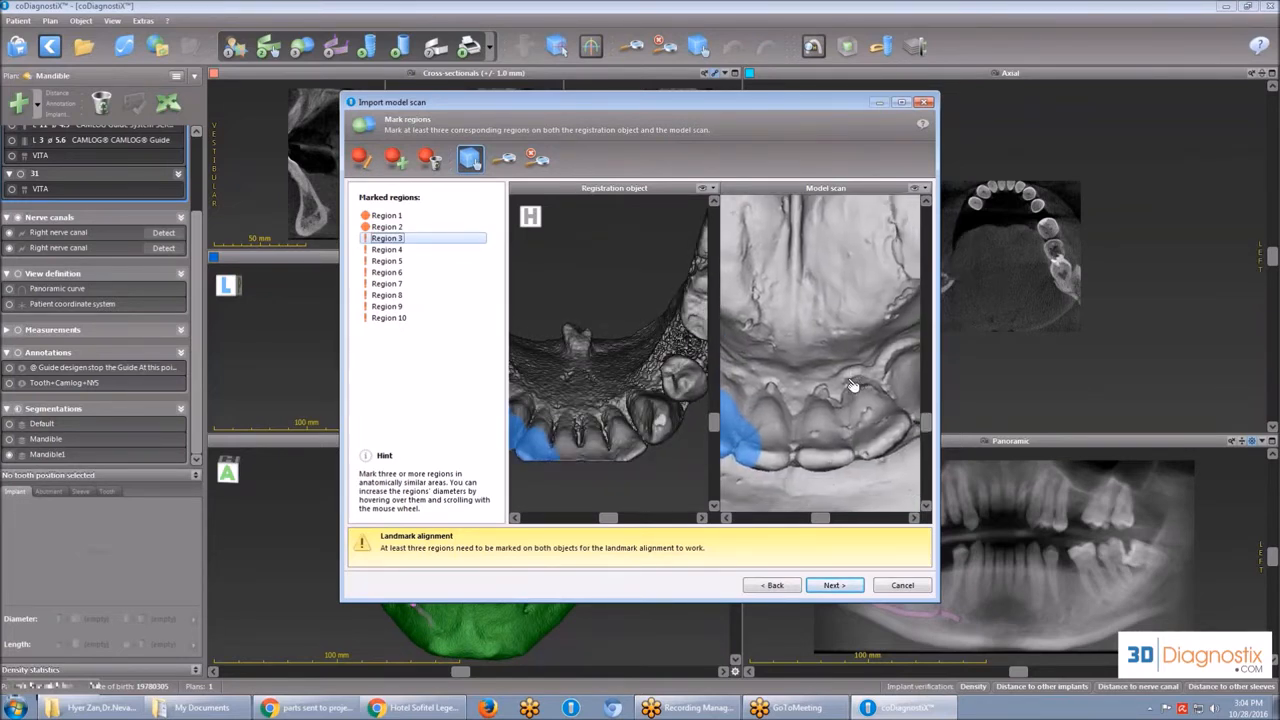
pyautogui.scroll(3, 845, 384)
pyautogui.click(396, 159)
pyautogui.click(642, 450)
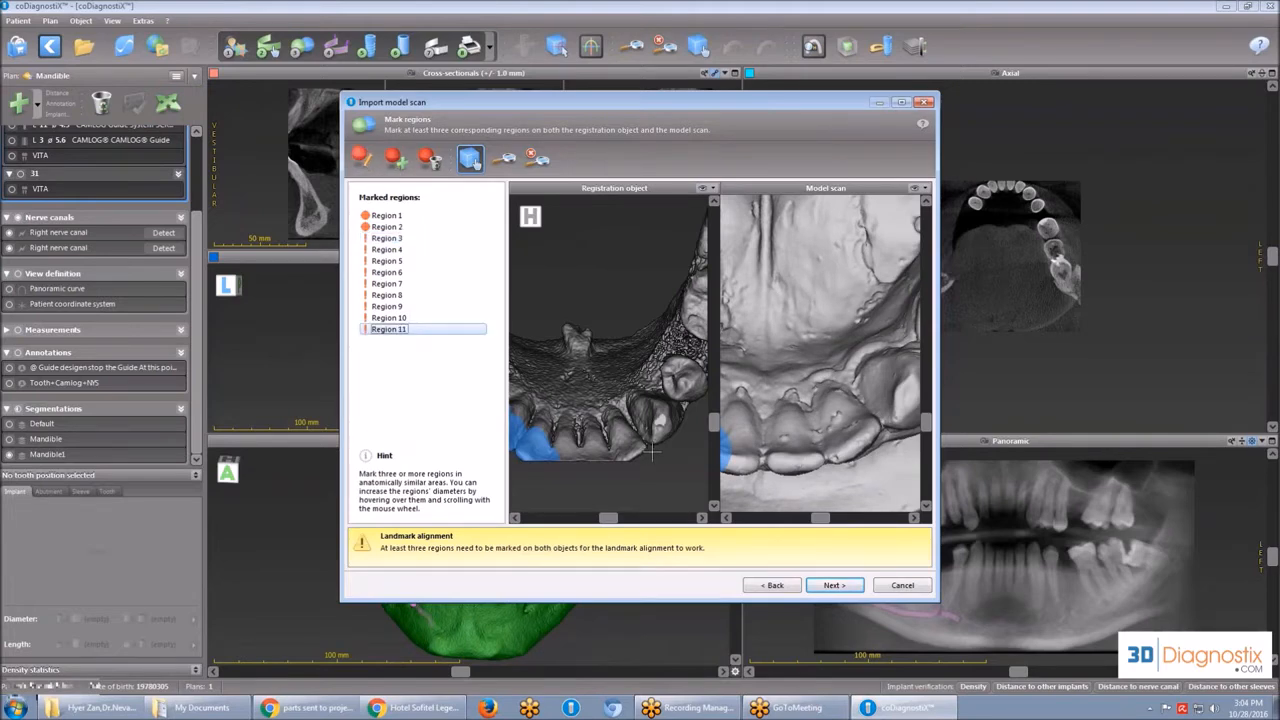
# Mark Region 3 on the isolated premolar and Regions 4 and 5 on the molar behind it in both objects.
pyautogui.click(470, 158)
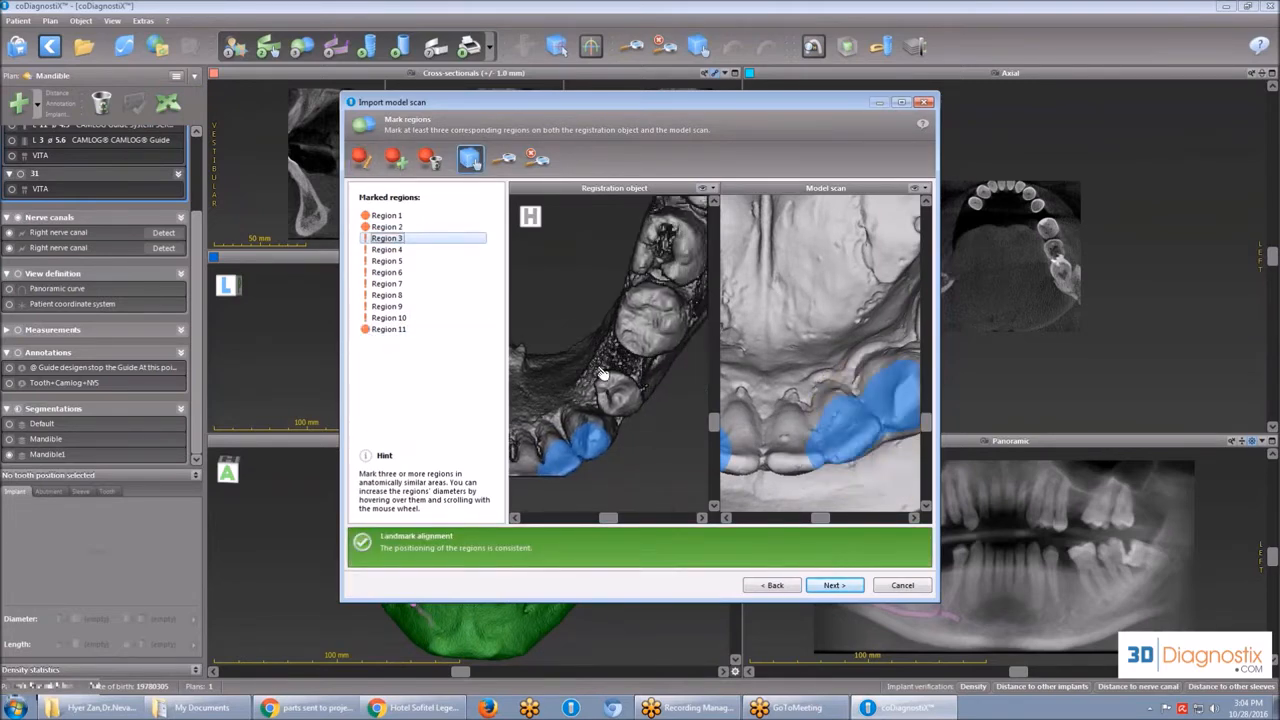
pyautogui.click(362, 159)
pyautogui.scroll(3, 627, 398)
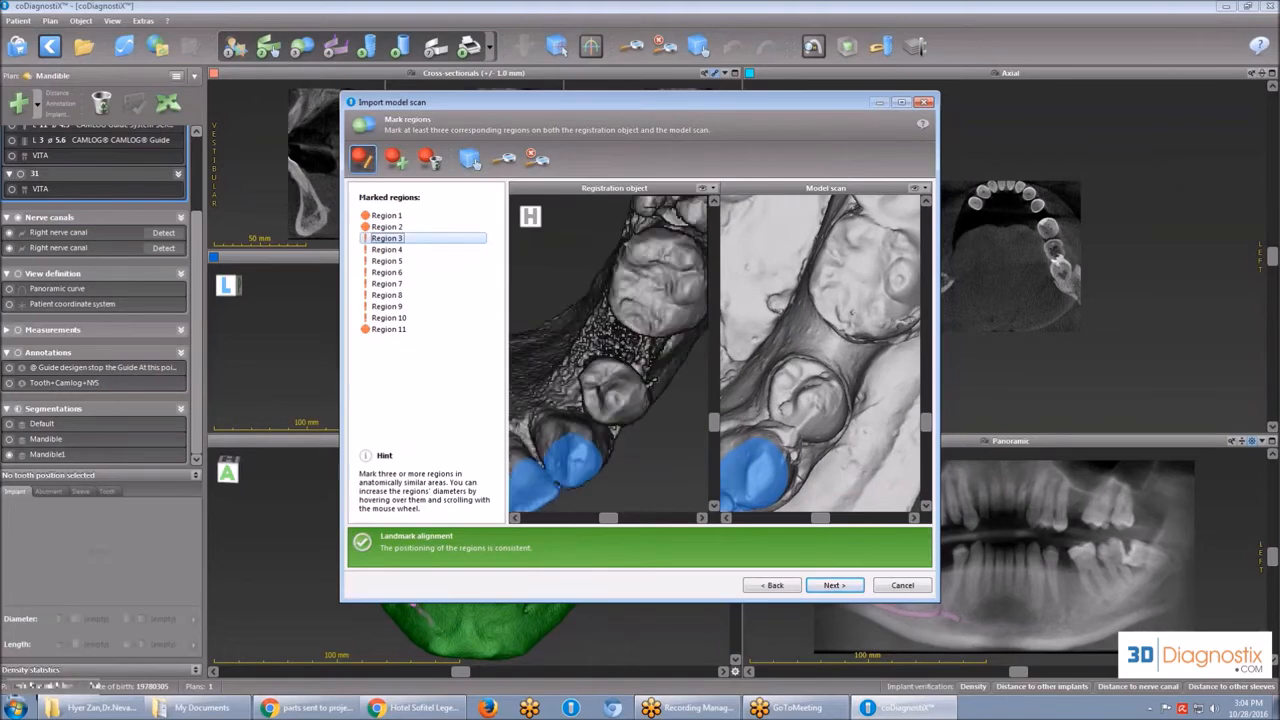
pyautogui.click(625, 400)
pyautogui.click(823, 412)
pyautogui.click(616, 287)
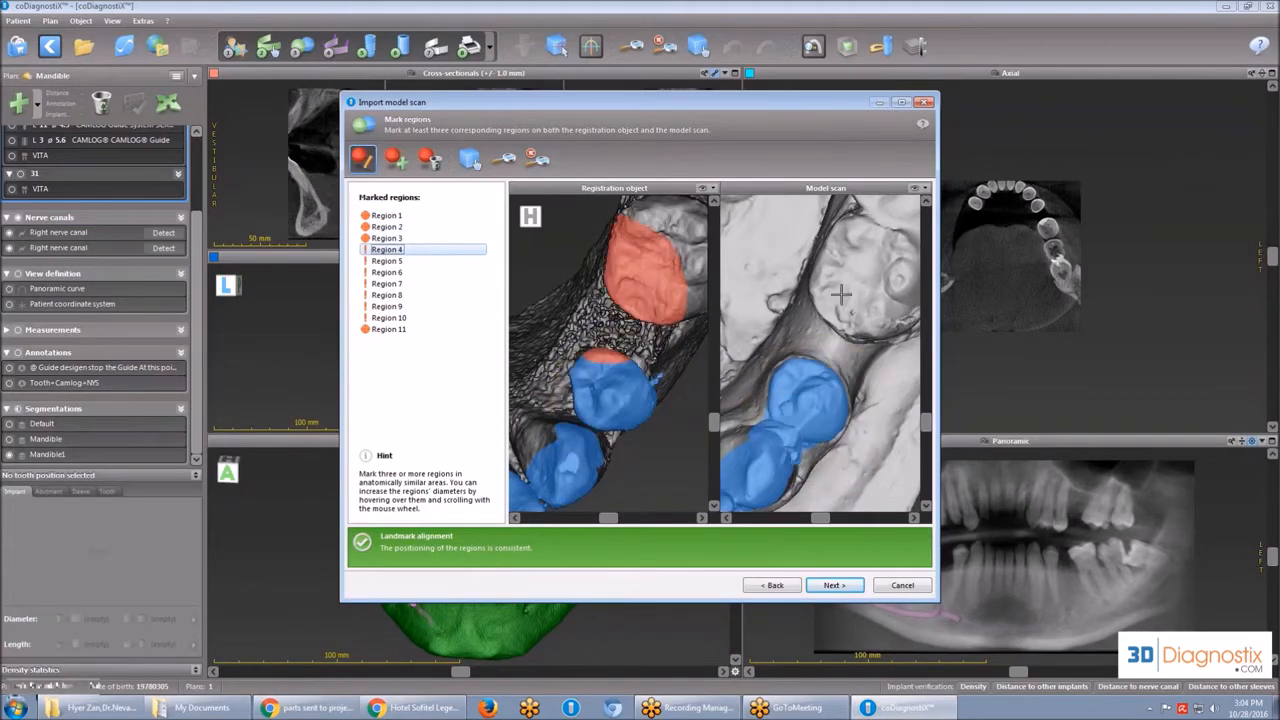
pyautogui.click(840, 293)
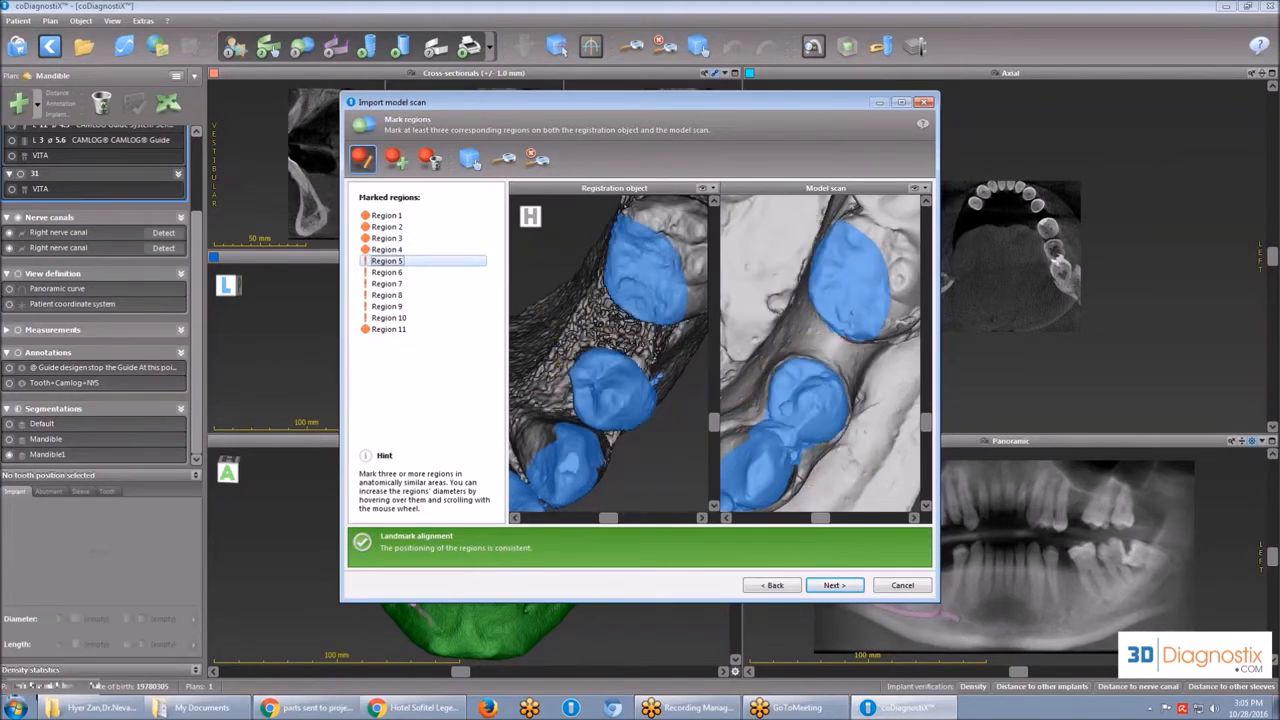
pyautogui.click(913, 278)
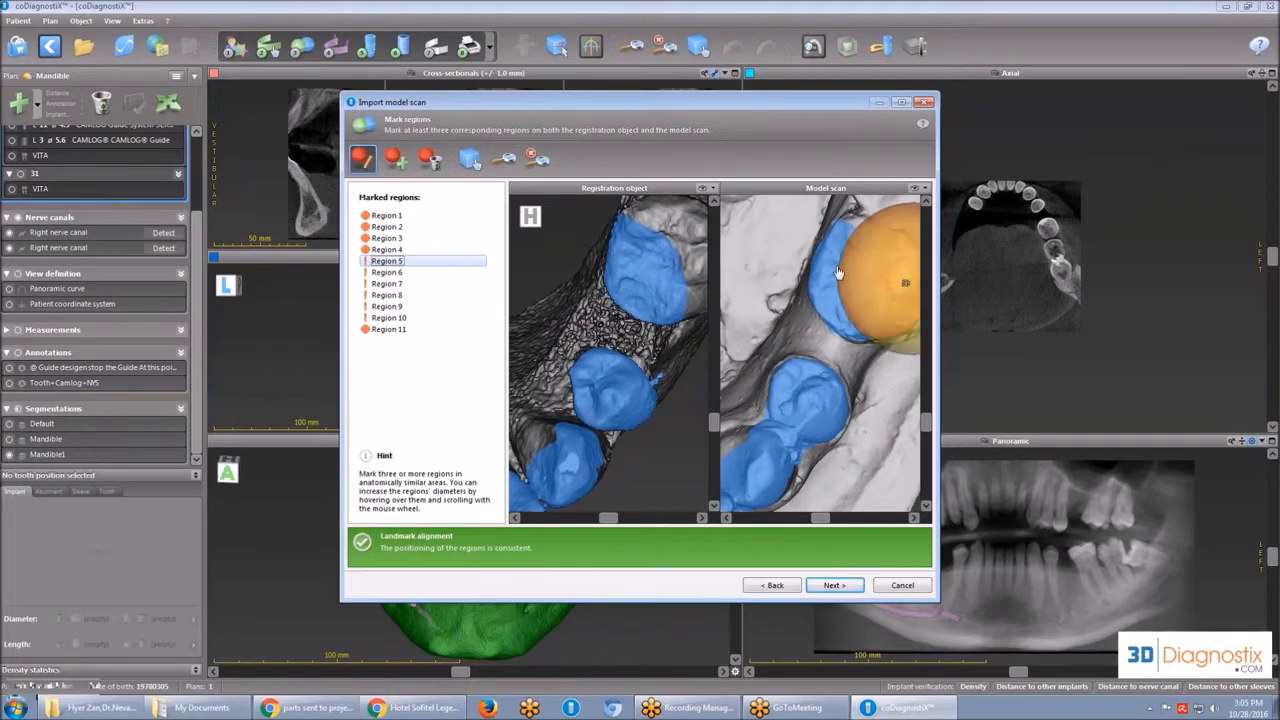
pyautogui.click(704, 262)
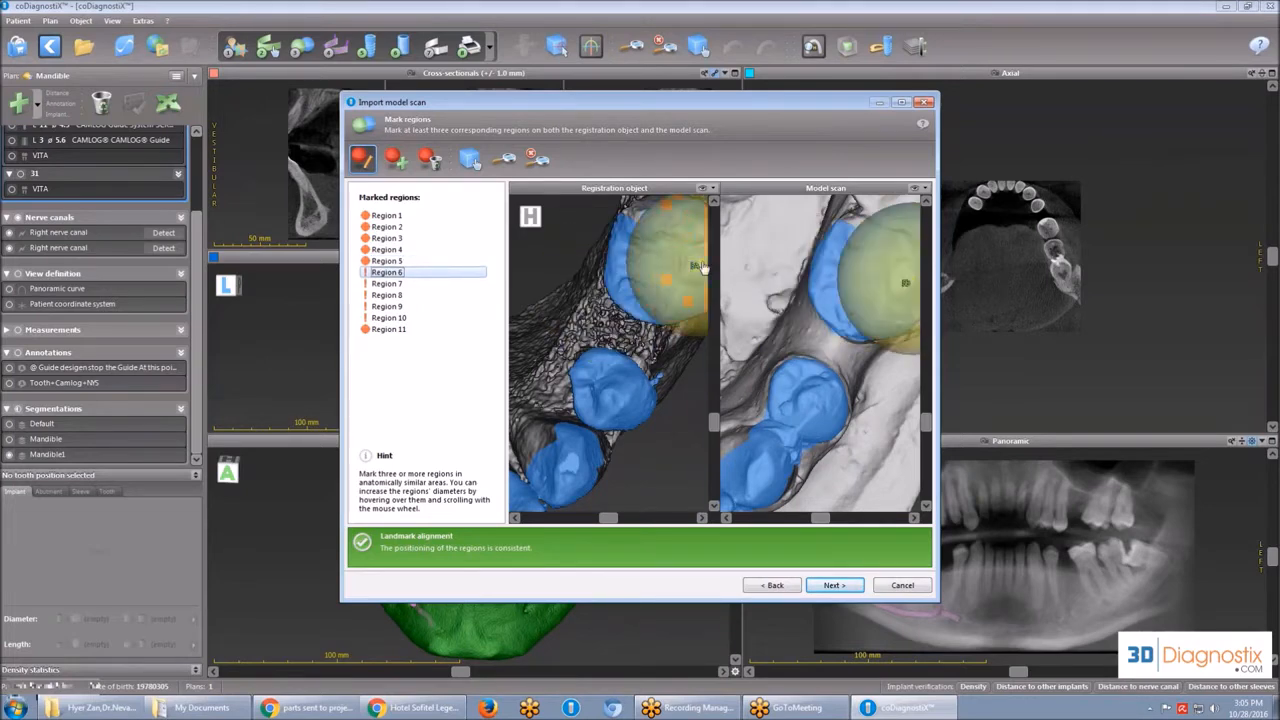
# Run the automatic registration from the marked regions and continue to the alignment check of the model scan.
pyautogui.click(834, 587)
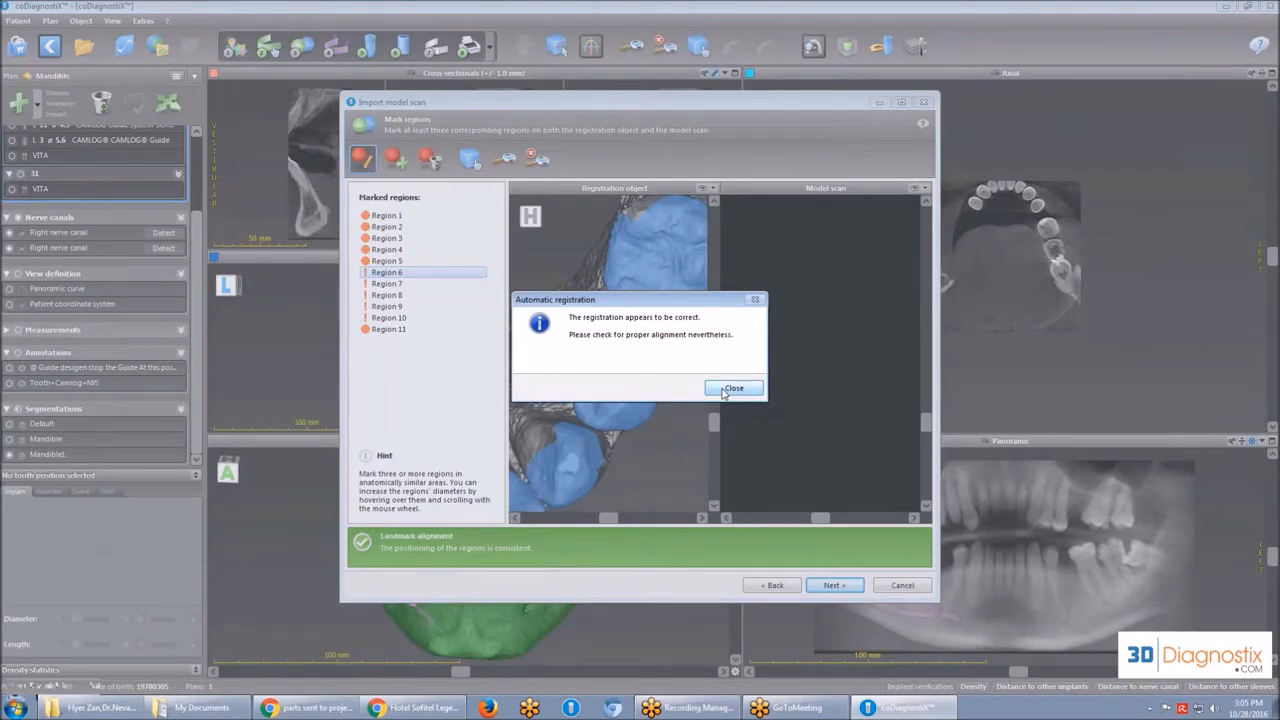
pyautogui.click(727, 390)
pyautogui.click(835, 585)
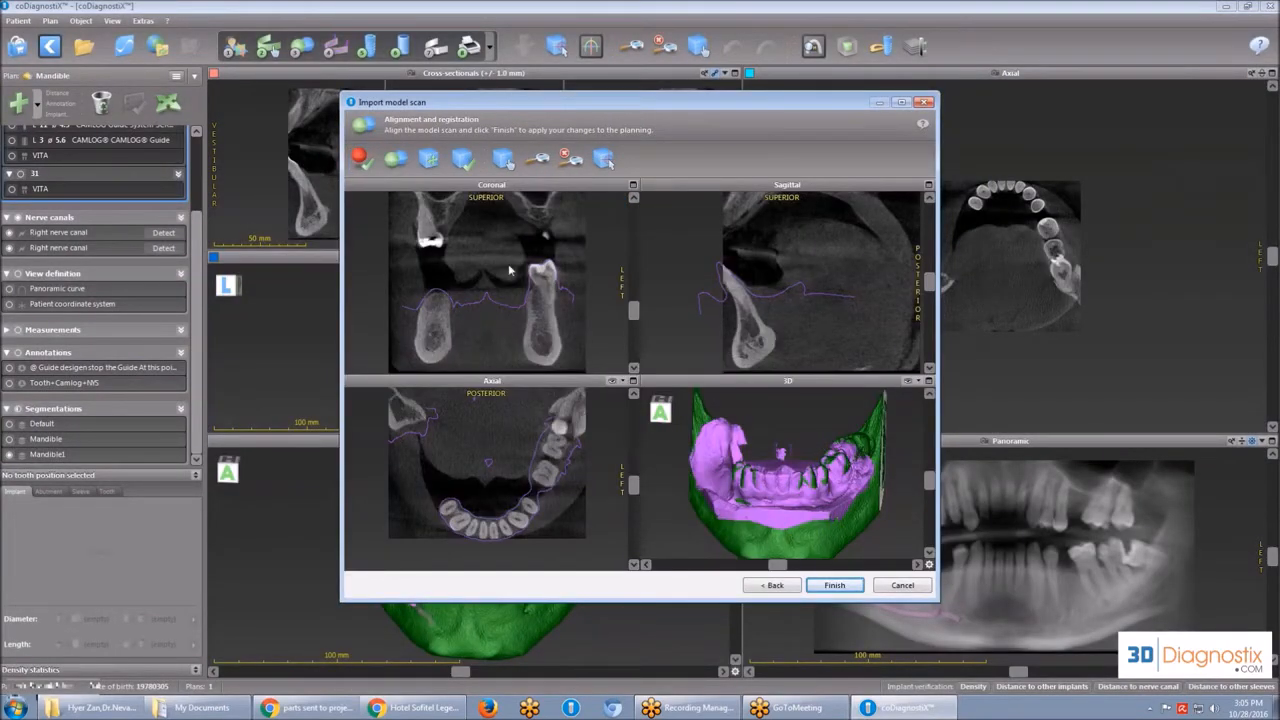
# Slightly adjust the model scan's position against the left molar in the coronal view and finish the model scan import.
pyautogui.click(429, 158)
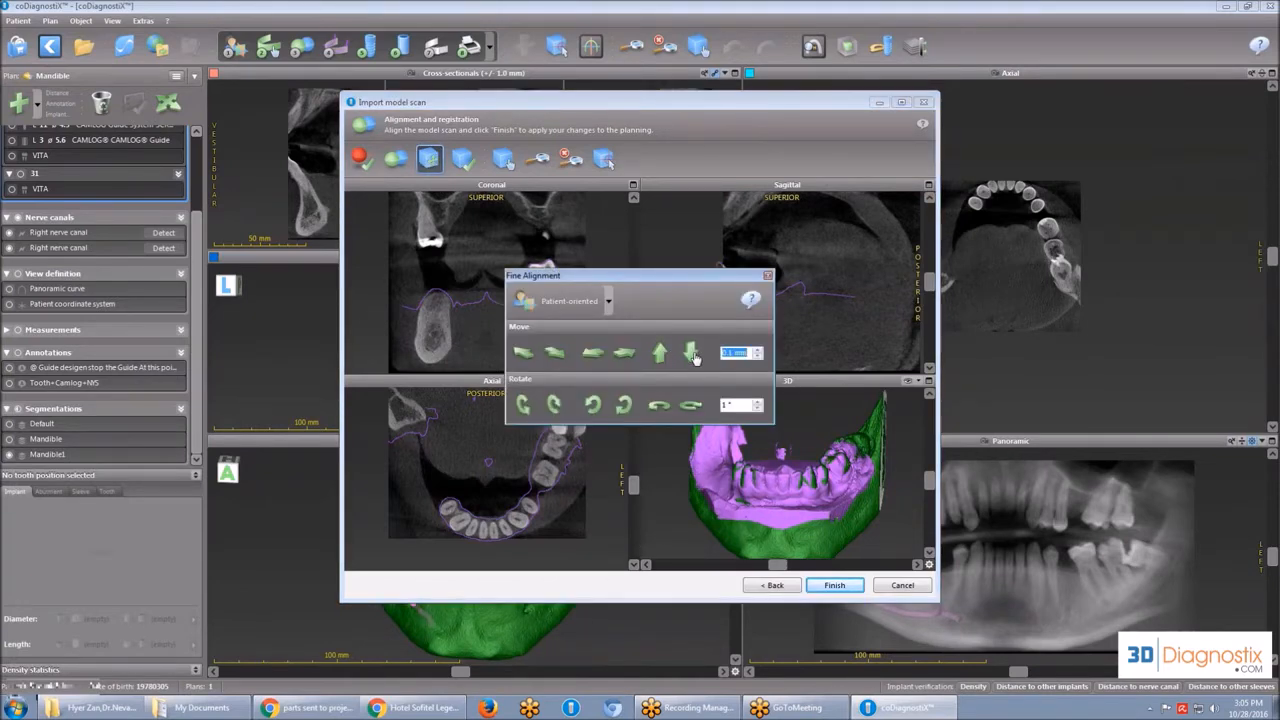
pyautogui.click(767, 275)
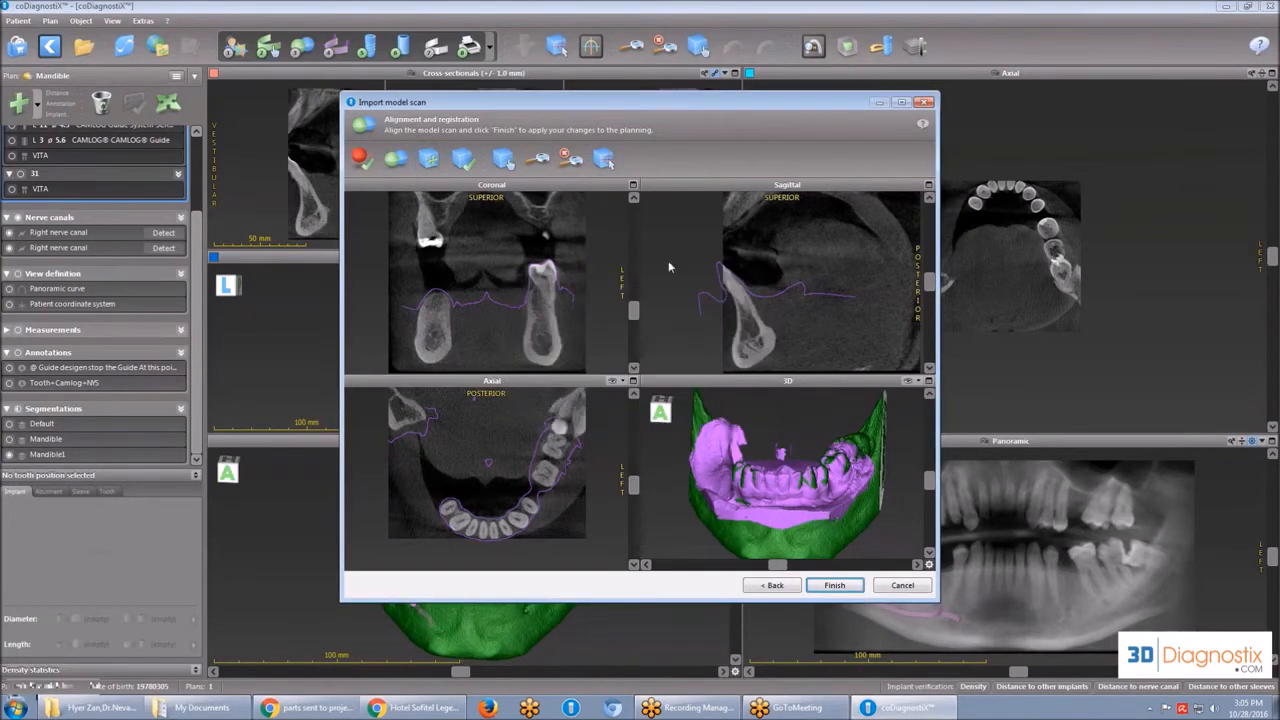
pyautogui.scroll(4, 549, 271)
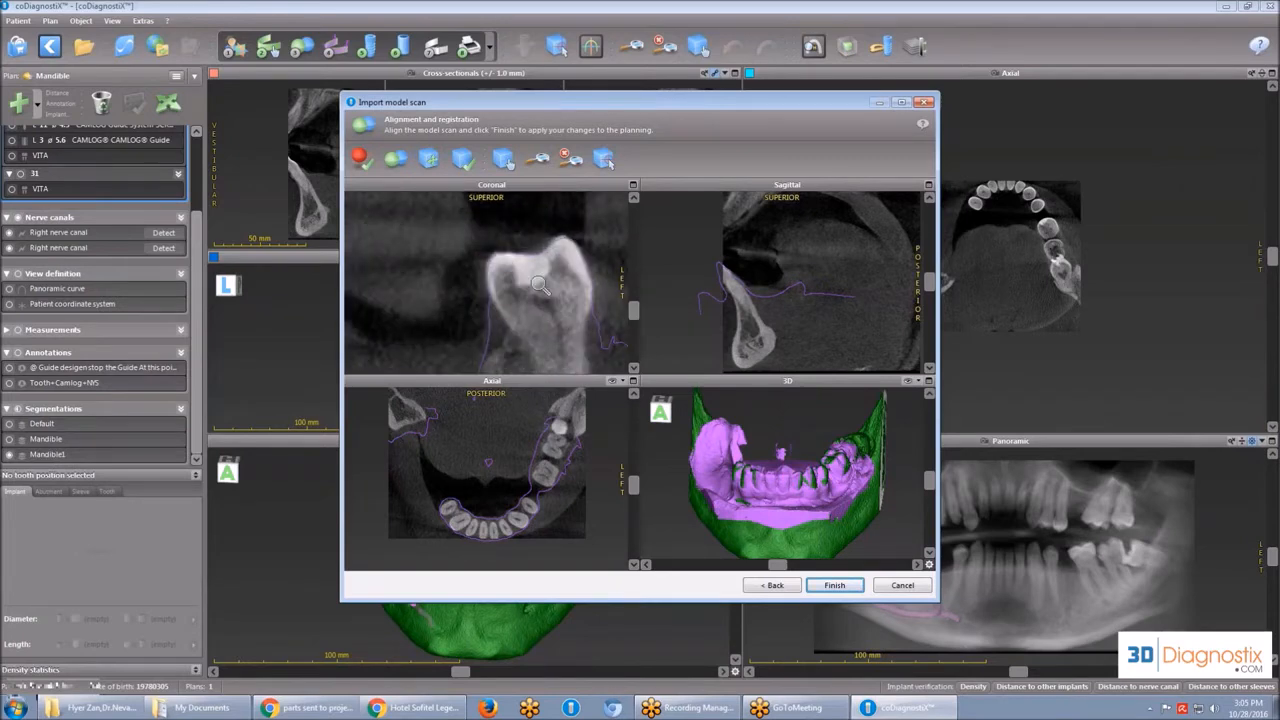
pyautogui.moveTo(544, 288)
pyautogui.mouseDown()
pyautogui.moveTo(523, 288)
pyautogui.moveTo(544, 292)
pyautogui.mouseUp()
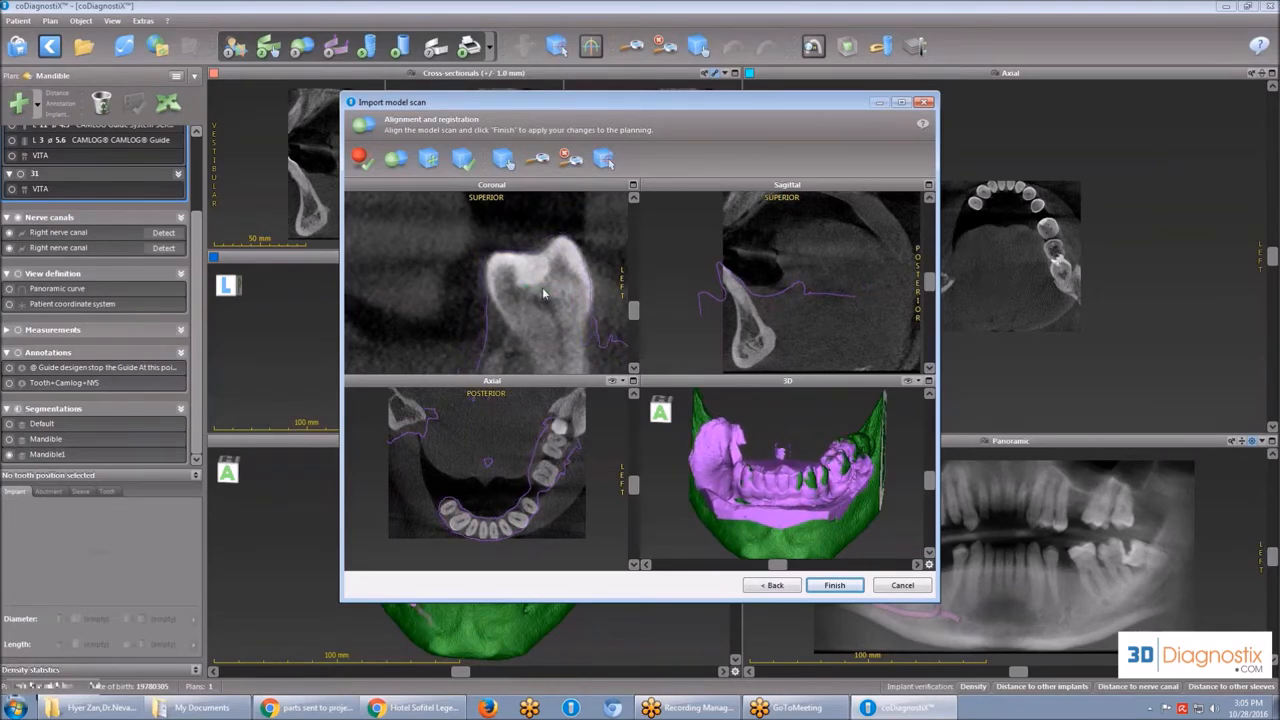
pyautogui.click(836, 586)
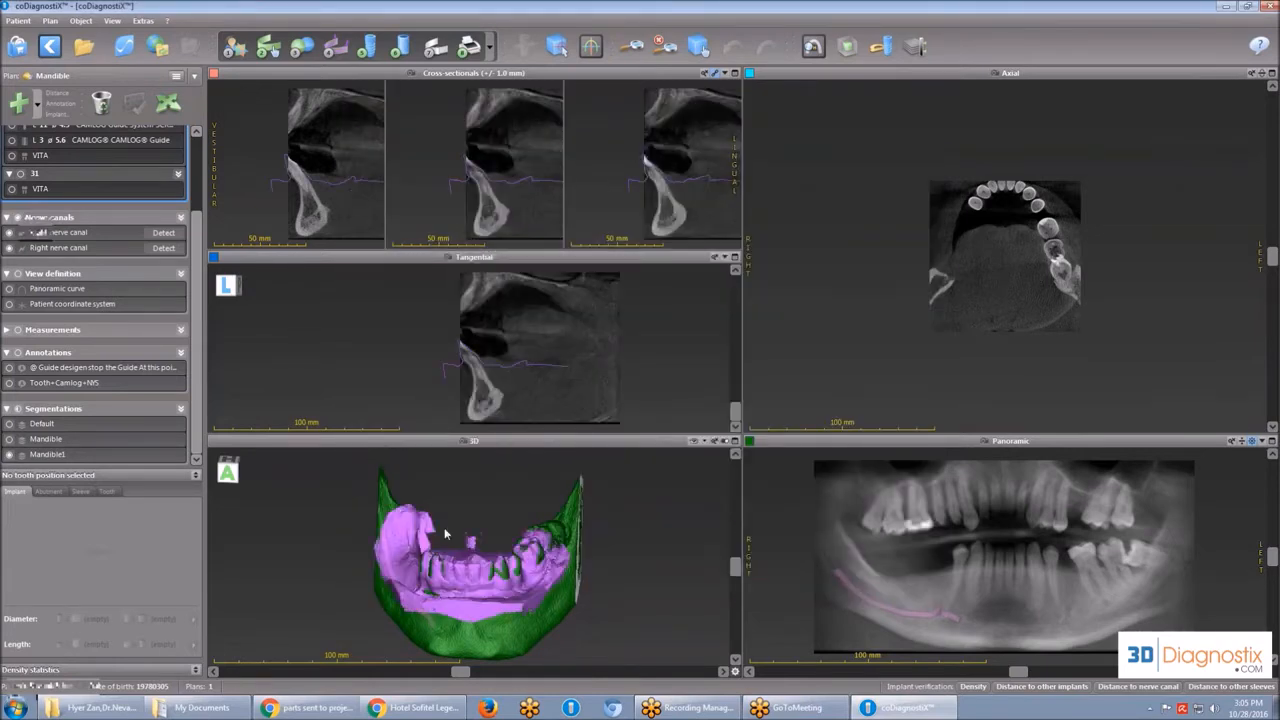
pyautogui.moveTo(464, 673)
pyautogui.mouseDown()
pyautogui.moveTo(595, 671)
pyautogui.moveTo(479, 673)
pyautogui.mouseUp()
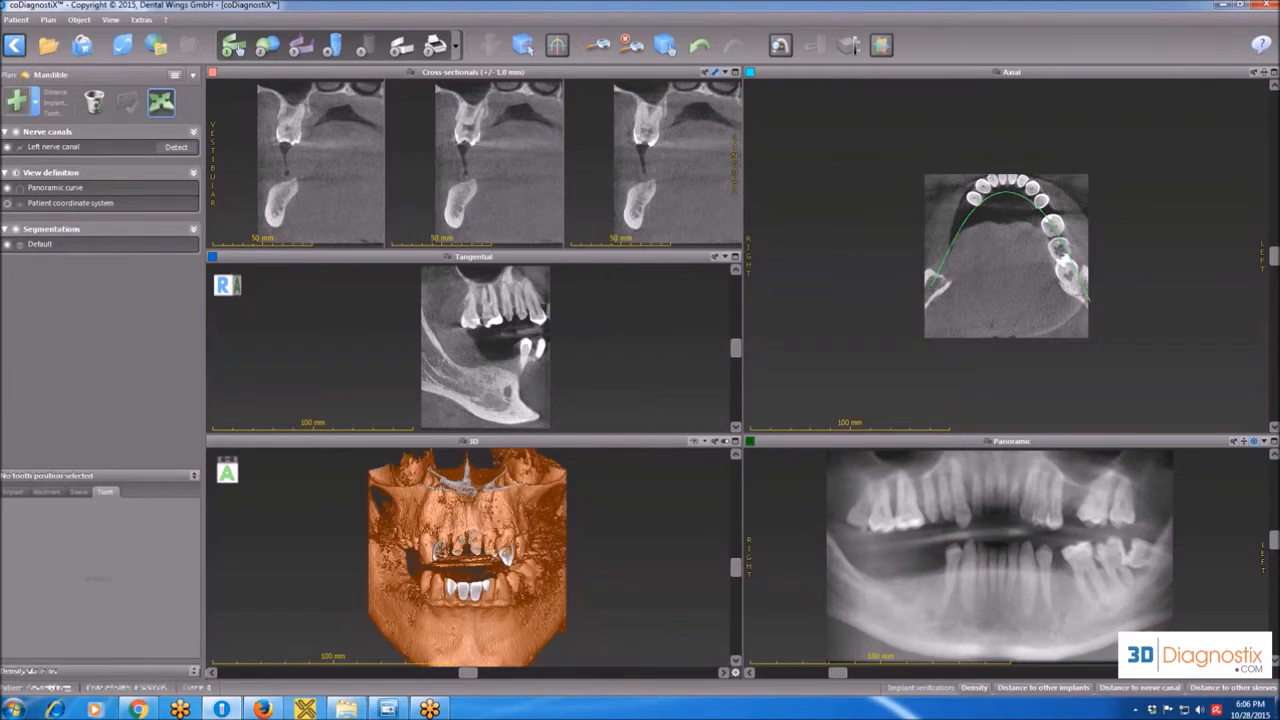
# Add a right nerve canal to the Mandible plan.
pyautogui.click(35, 101)
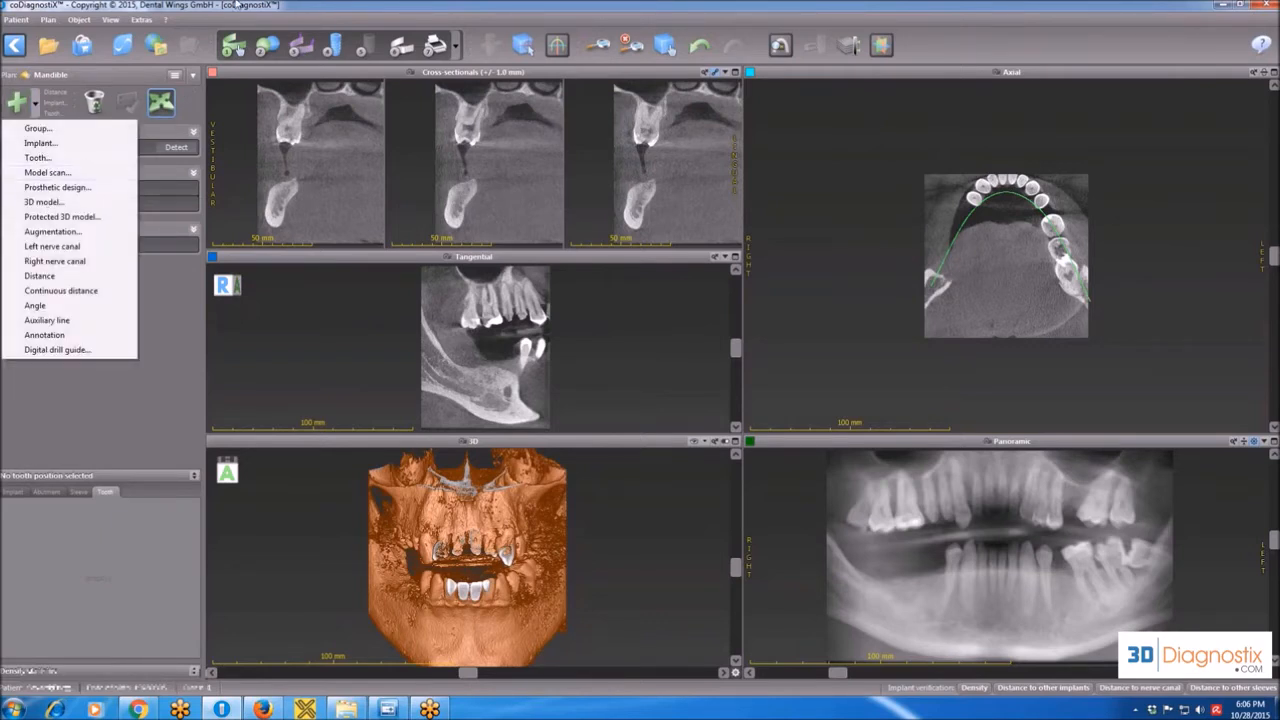
pyautogui.click(280, 5)
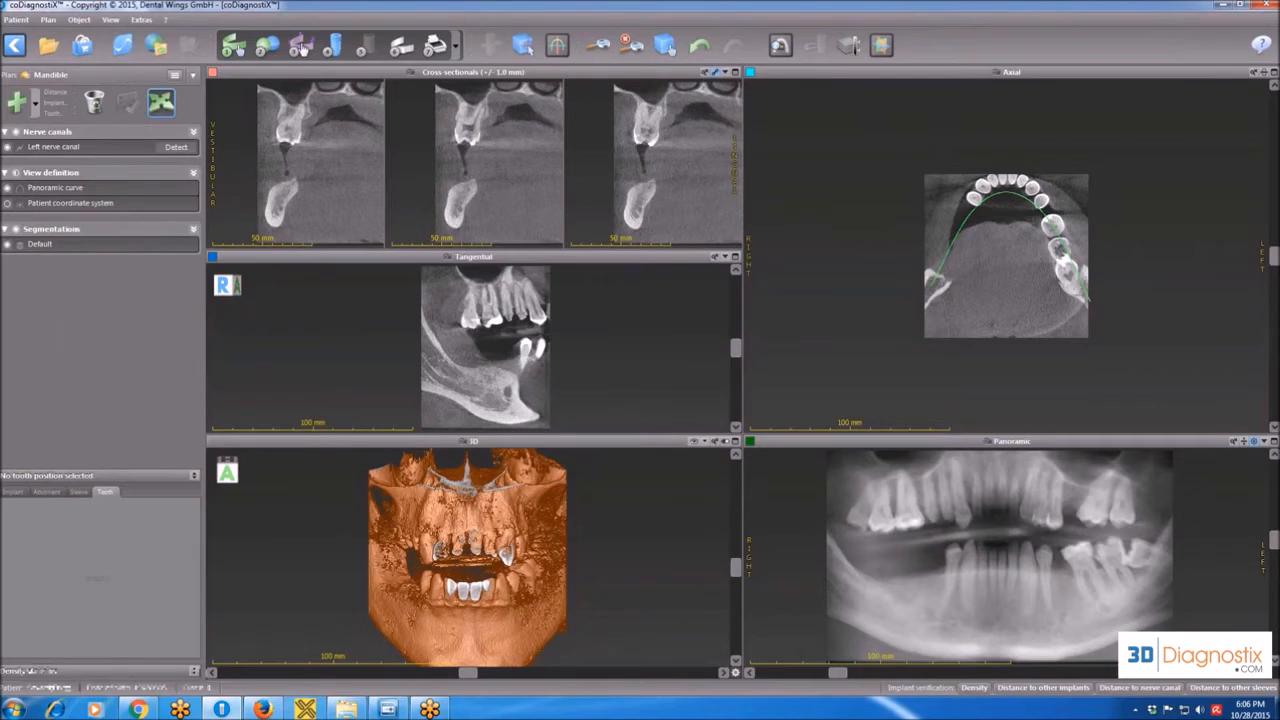
pyautogui.click(300, 47)
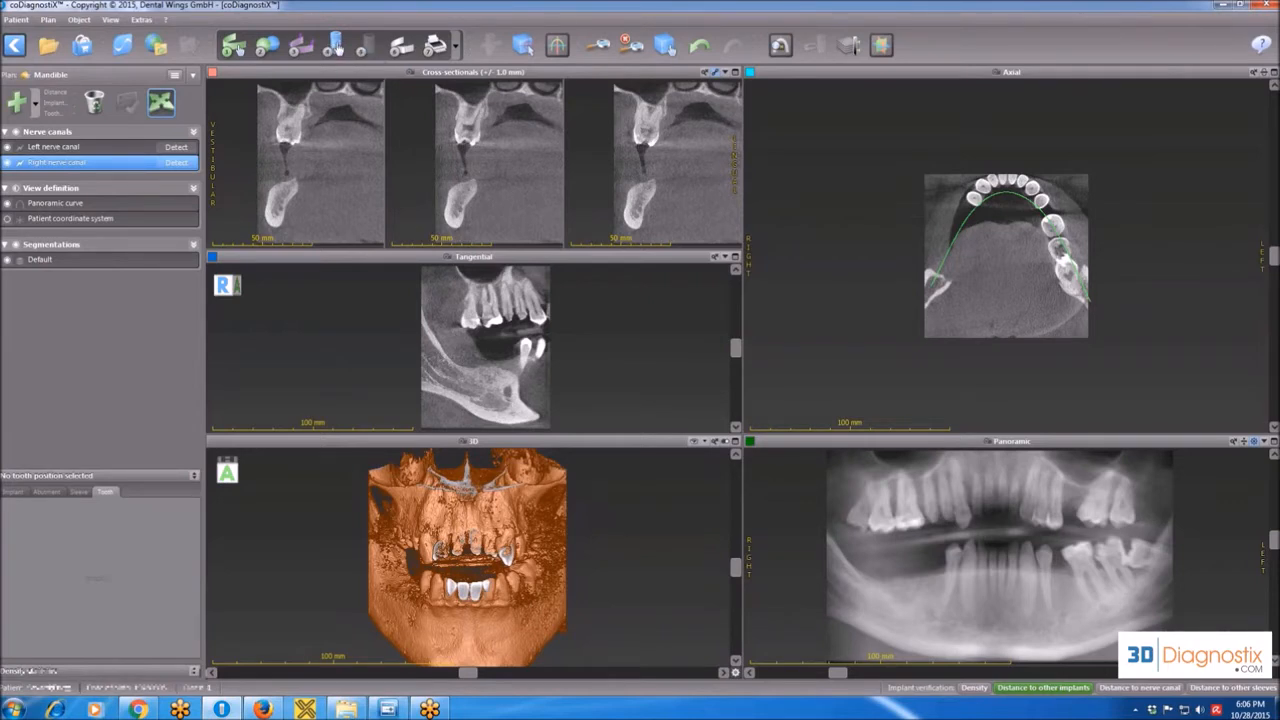
# Open the implant database and mark Biomet 3i as a favourite manufacturer.
pyautogui.click(38, 106)
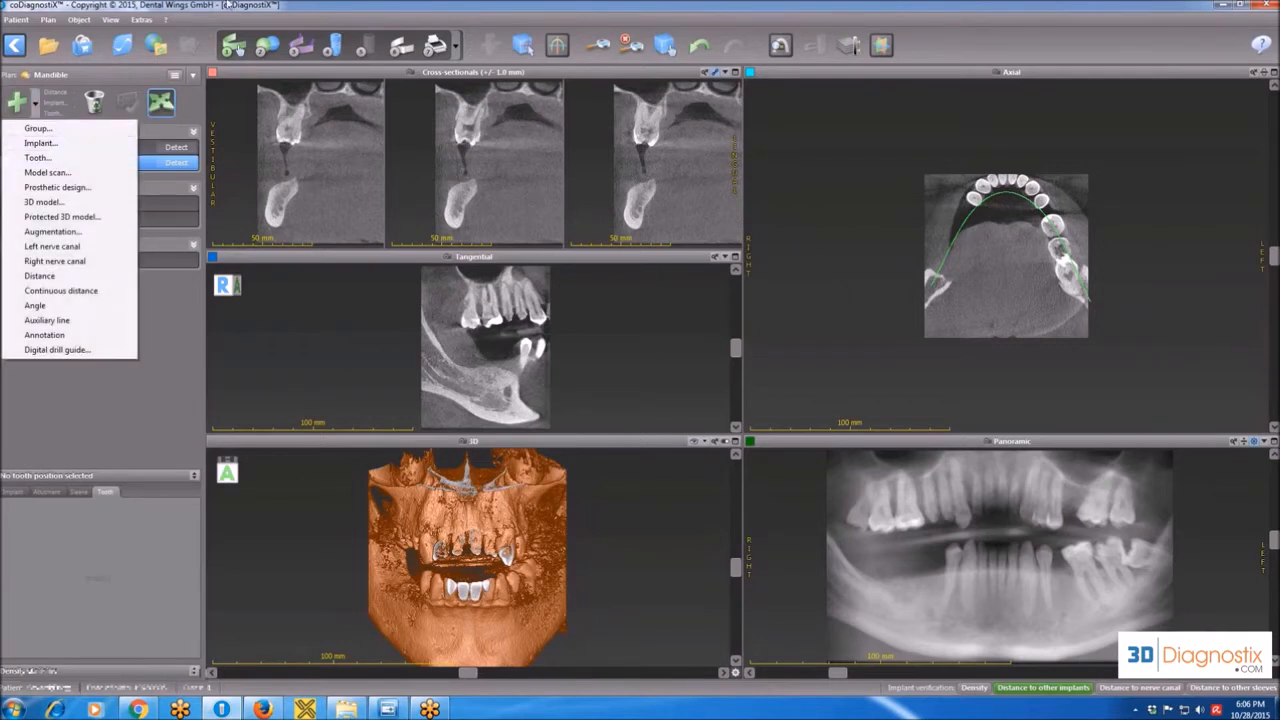
pyautogui.click(354, 10)
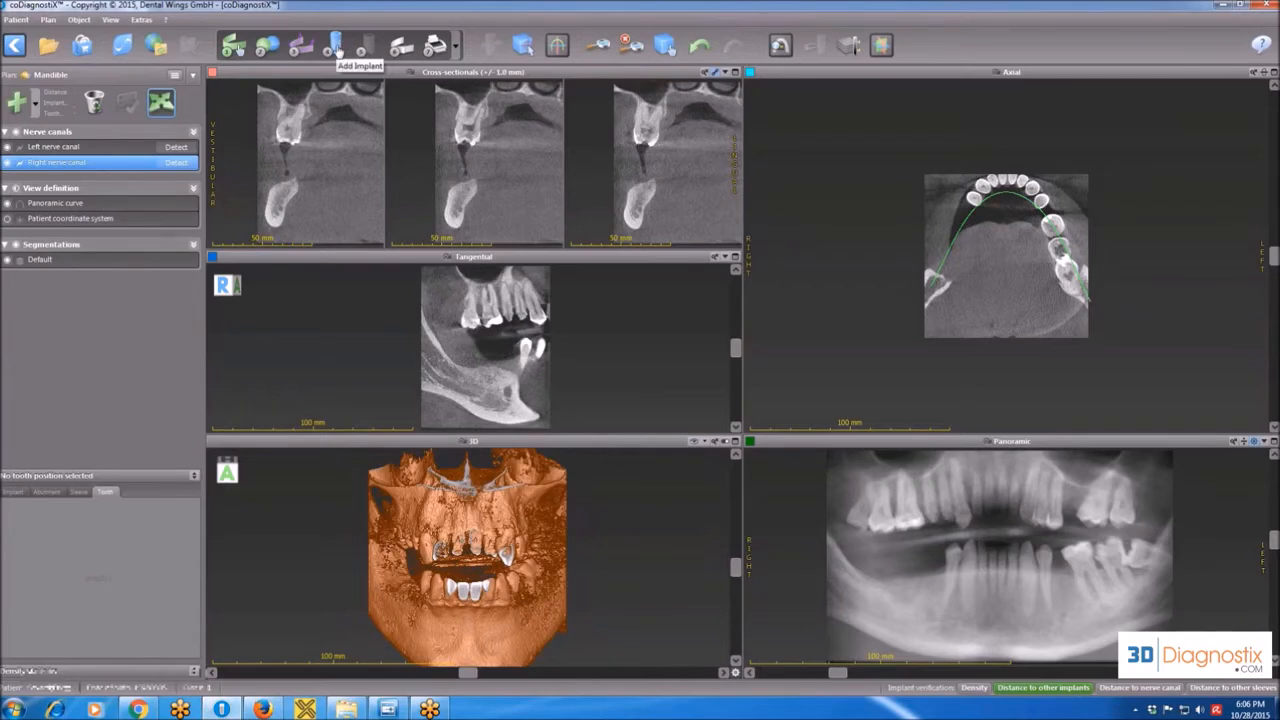
pyautogui.click(336, 50)
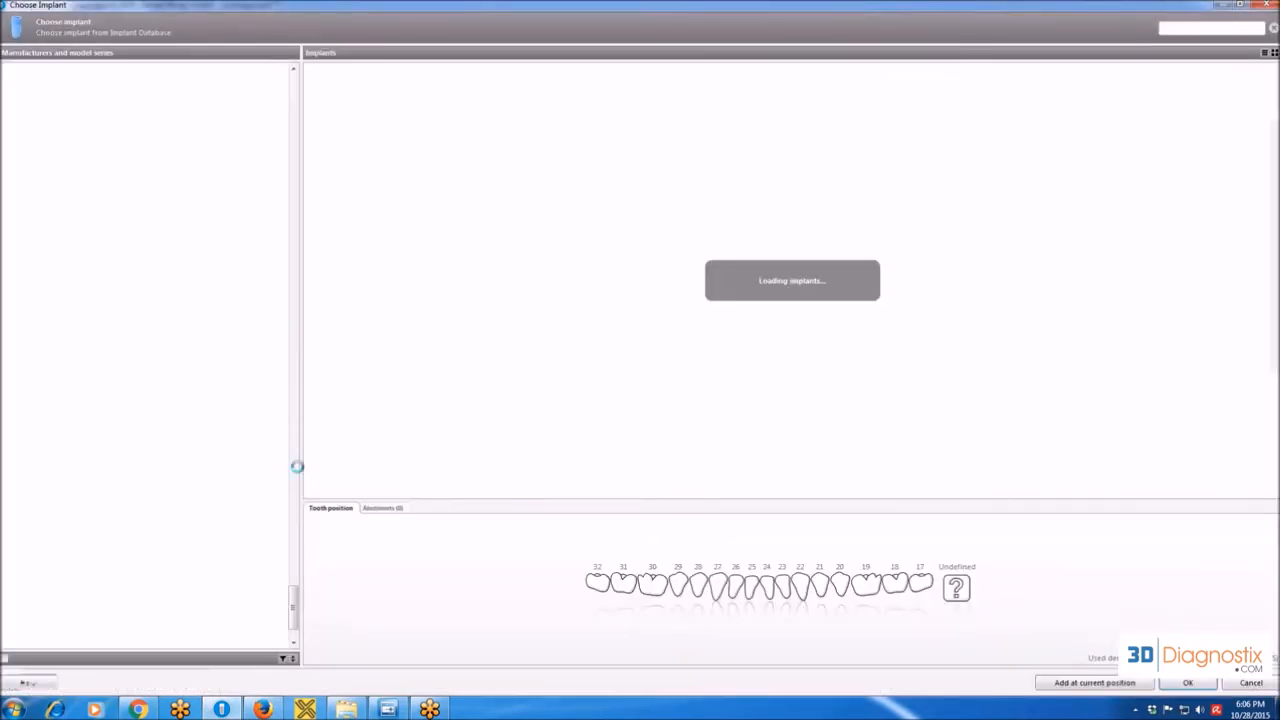
pyautogui.moveTo(293, 608); pyautogui.dragTo(298, 265)
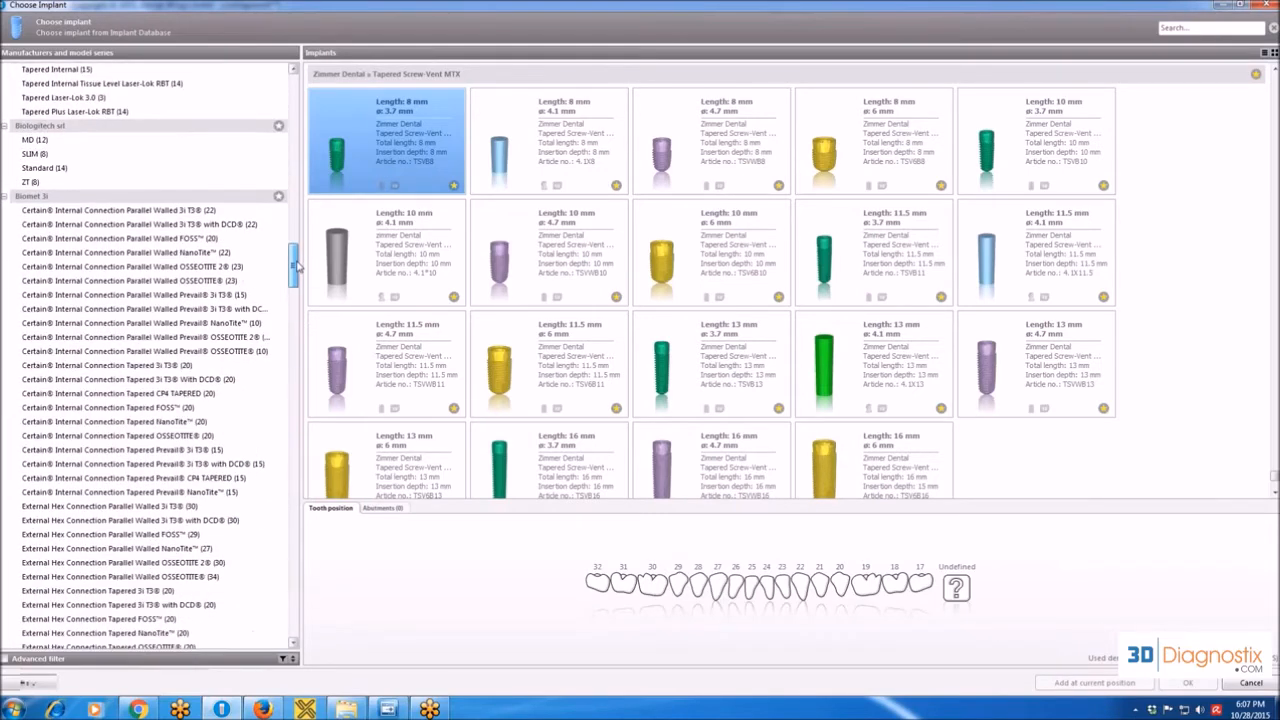
pyautogui.click(280, 198)
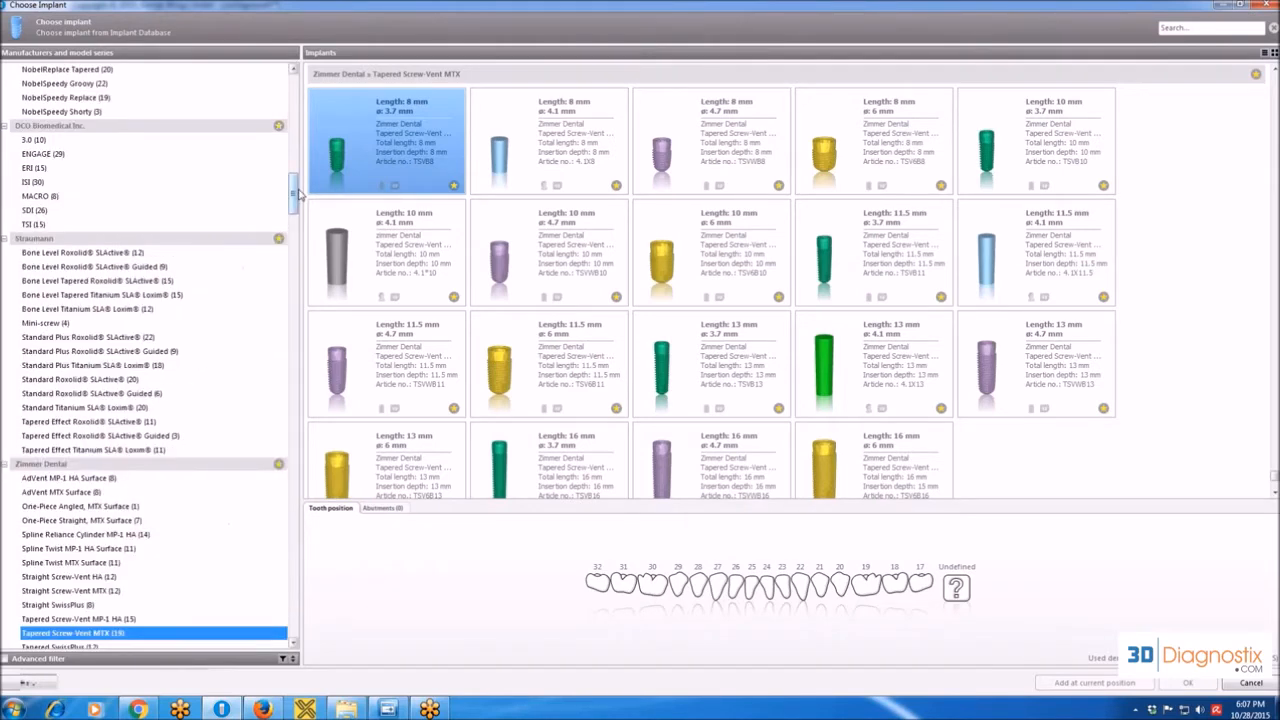
# Remove Biomet 3i from the favourite manufacturers and leave the implant database without adding an implant.
pyautogui.moveTo(293, 197); pyautogui.dragTo(299, 114)
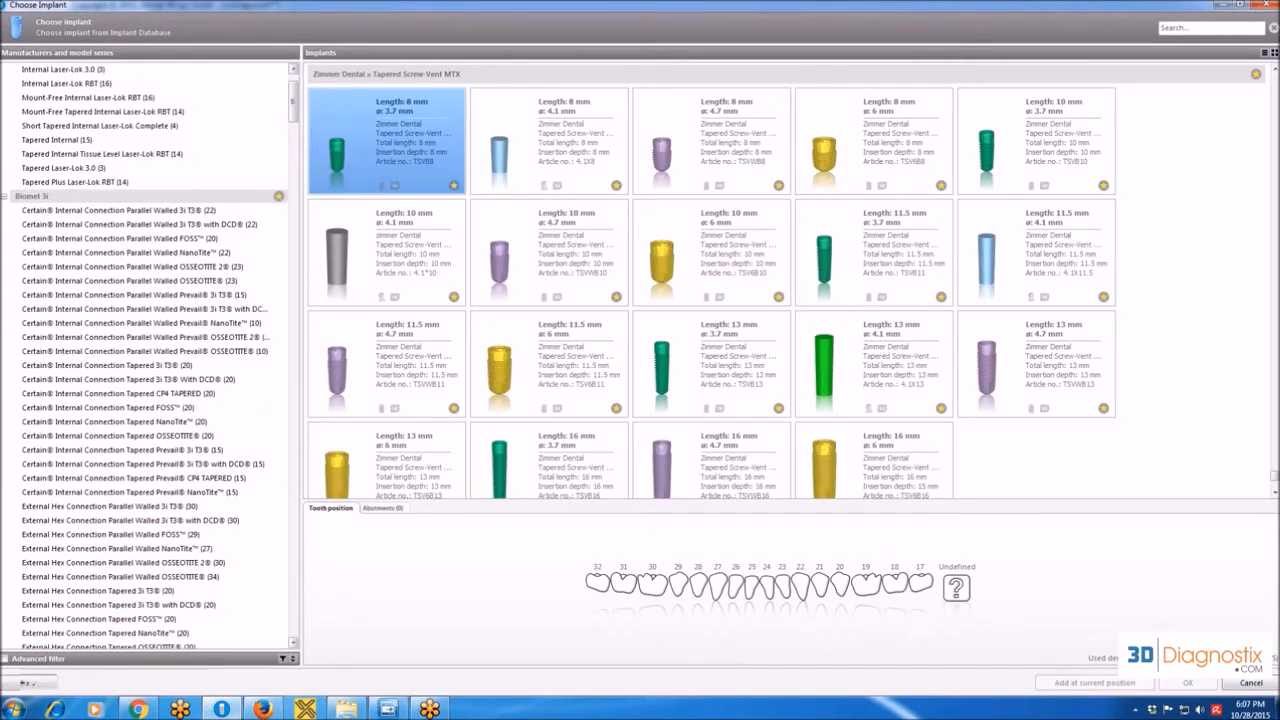
pyautogui.click(280, 199)
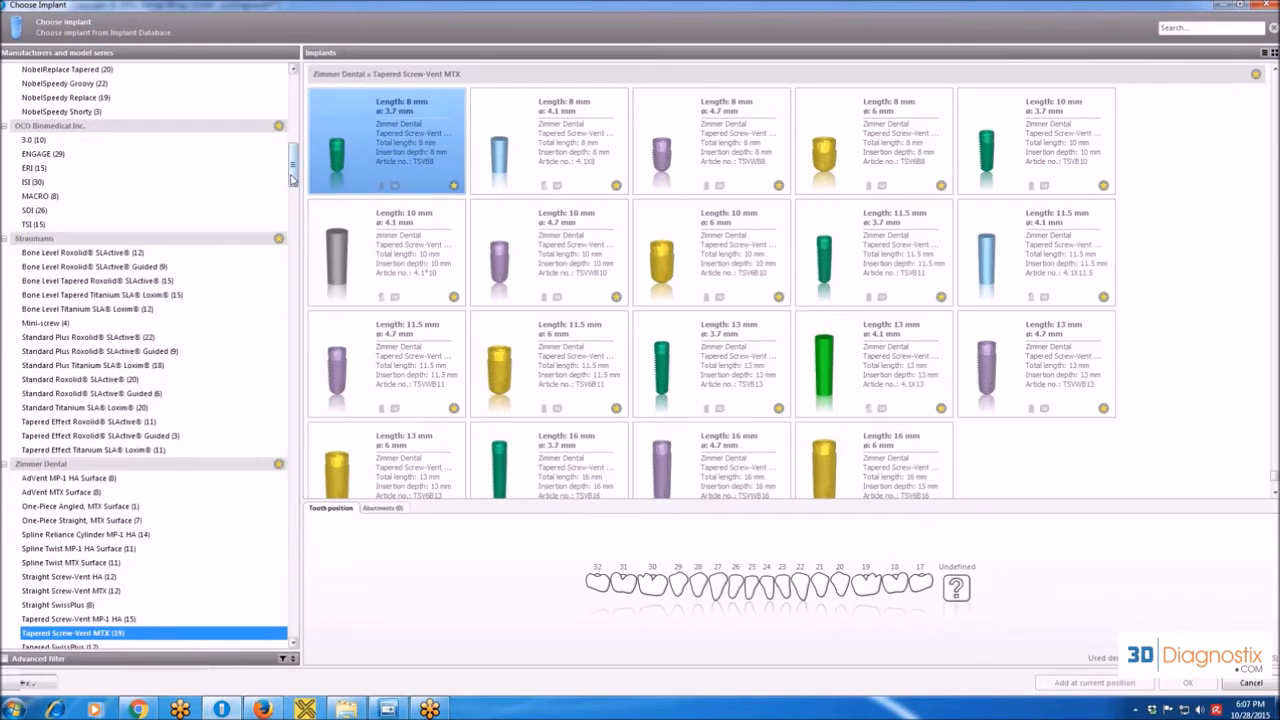
pyautogui.moveTo(295, 178); pyautogui.dragTo(294, 95)
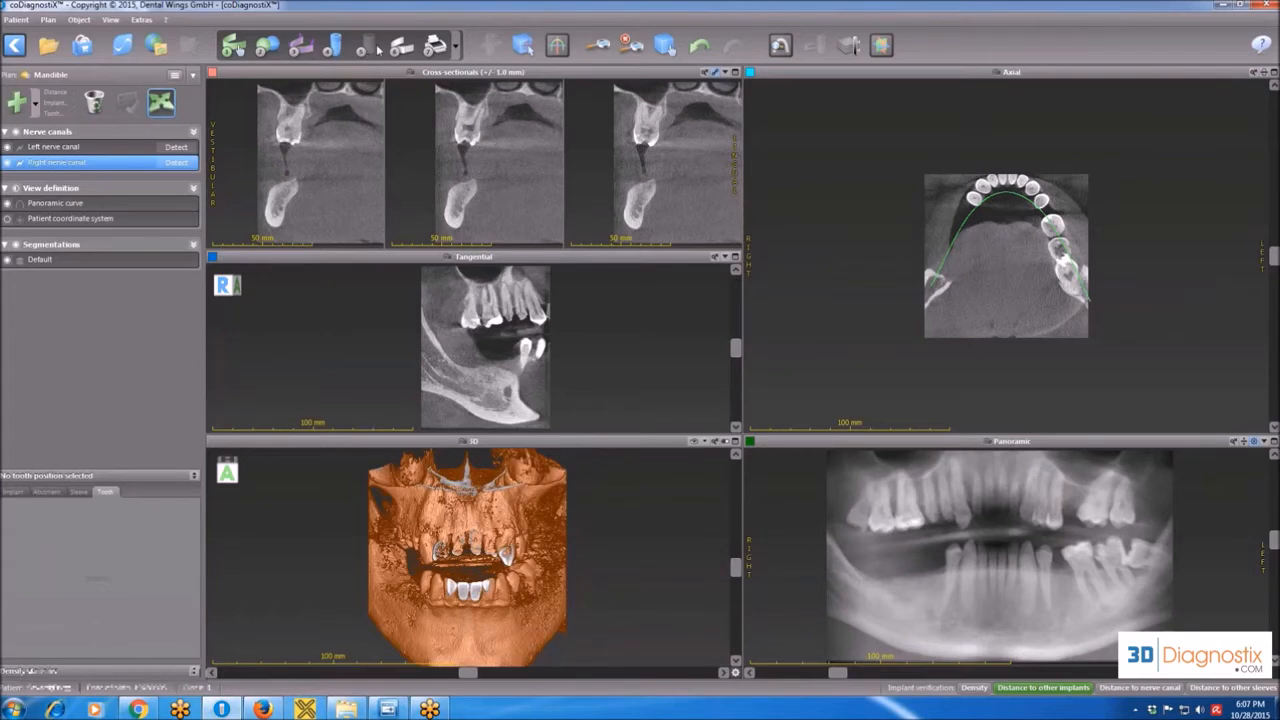
# Generate a print preview of the Screenshot, Material list and Details documents and show the Screenshot page.
pyautogui.click(435, 46)
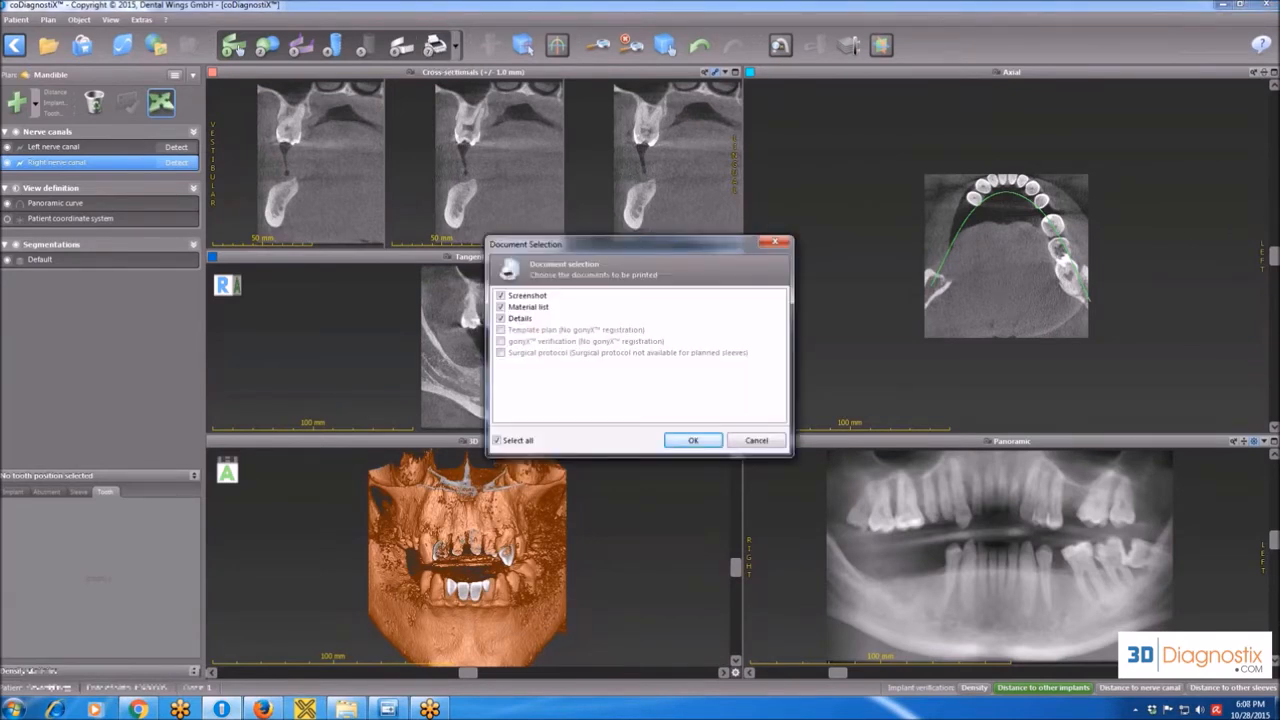
pyautogui.click(694, 441)
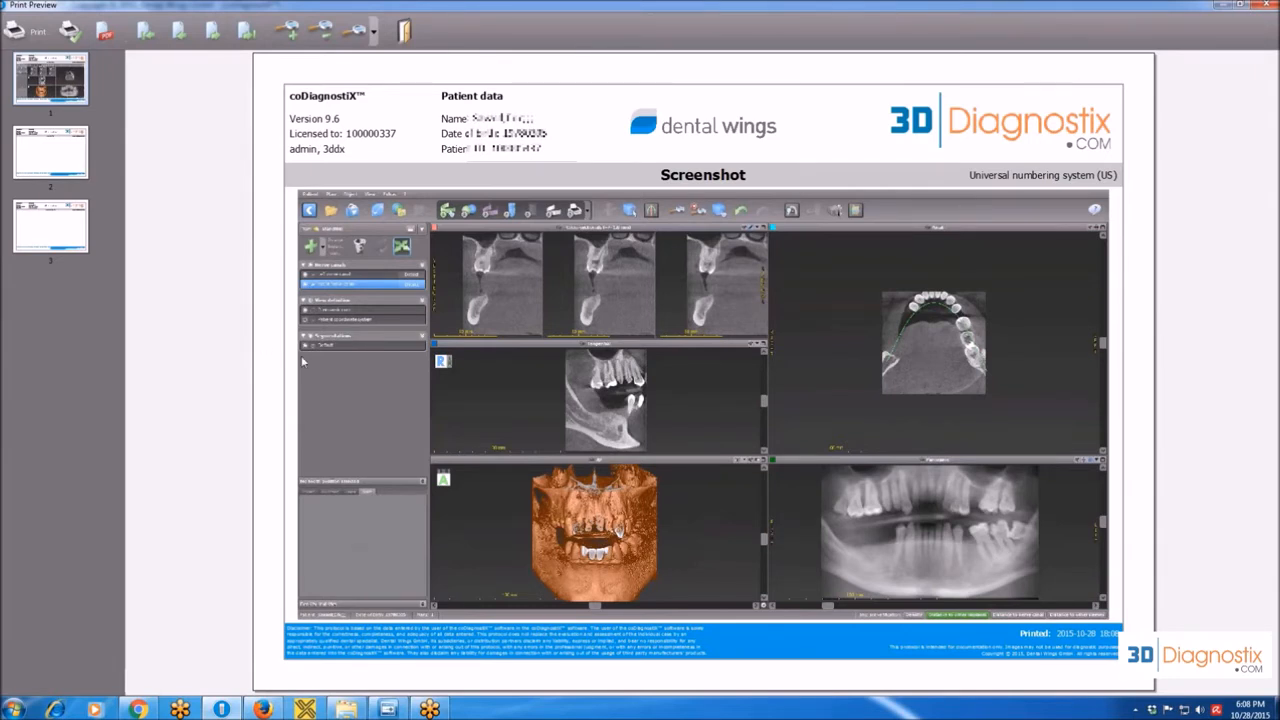
pyautogui.click(40, 149)
pyautogui.click(50, 88)
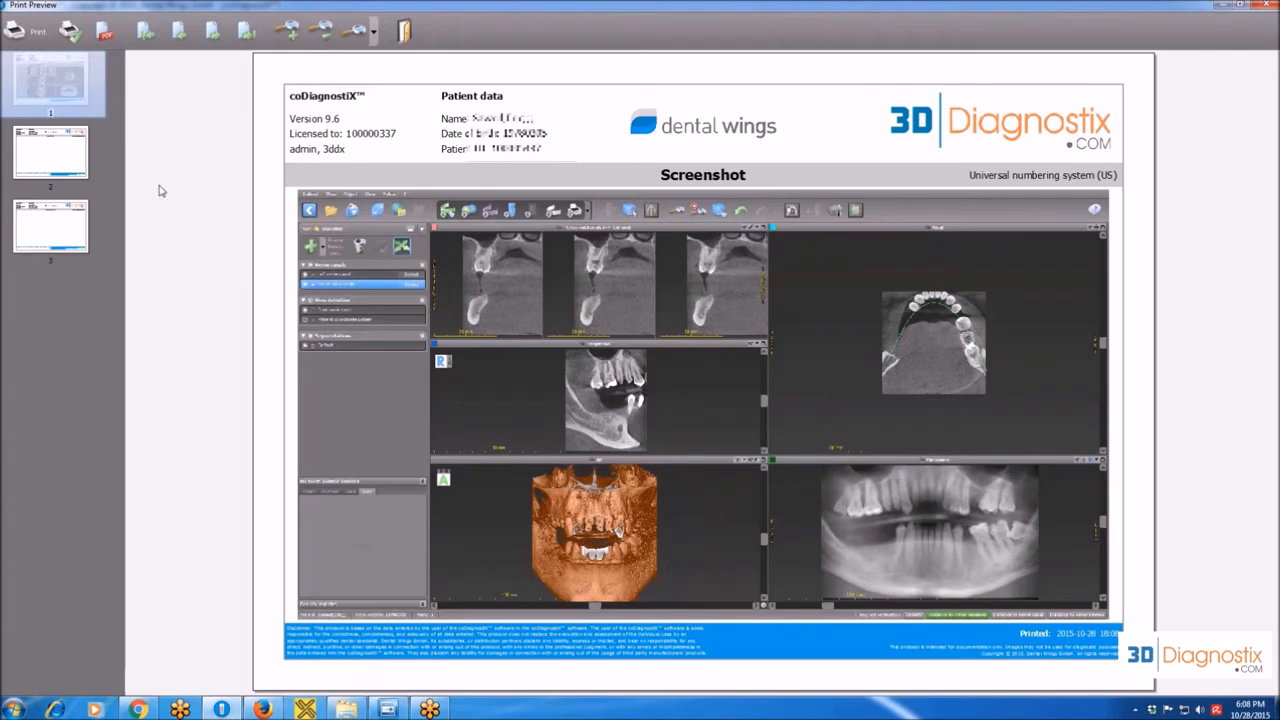
# Check the Material list and Screenshot pages, and leave the print preview without saving it as a PDF.
pyautogui.click(84, 165)
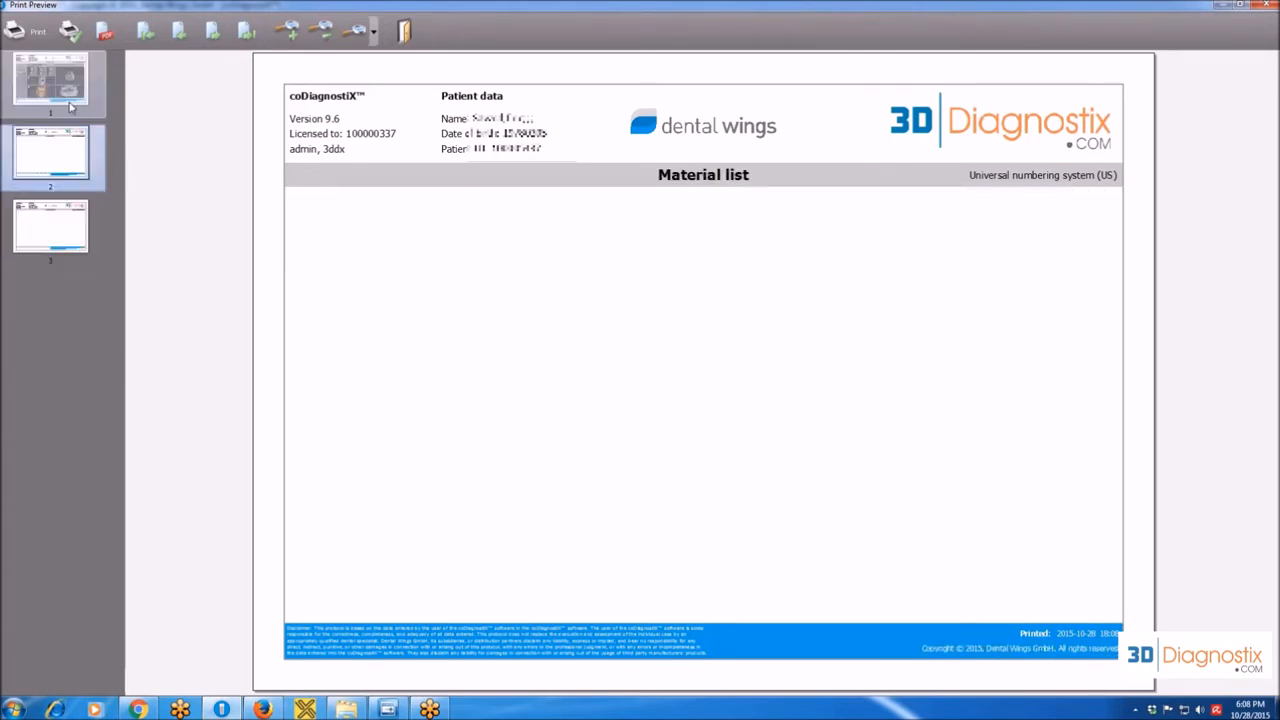
pyautogui.click(71, 107)
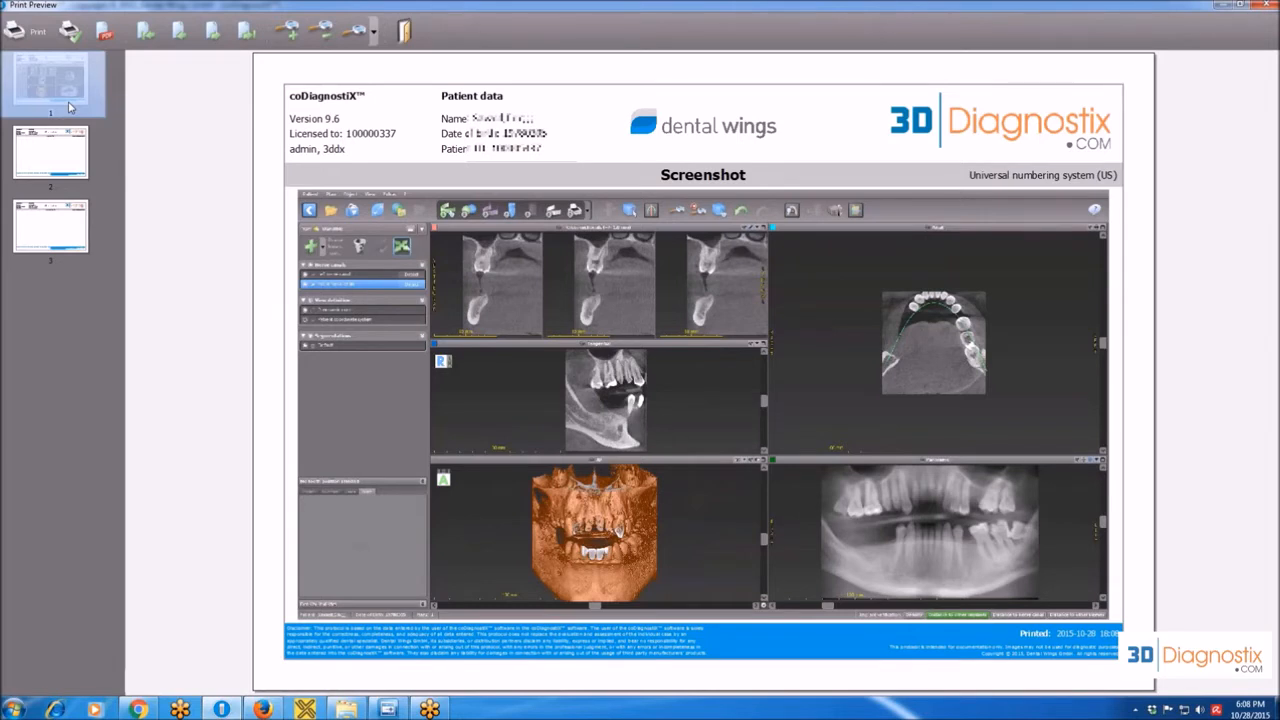
pyautogui.click(106, 32)
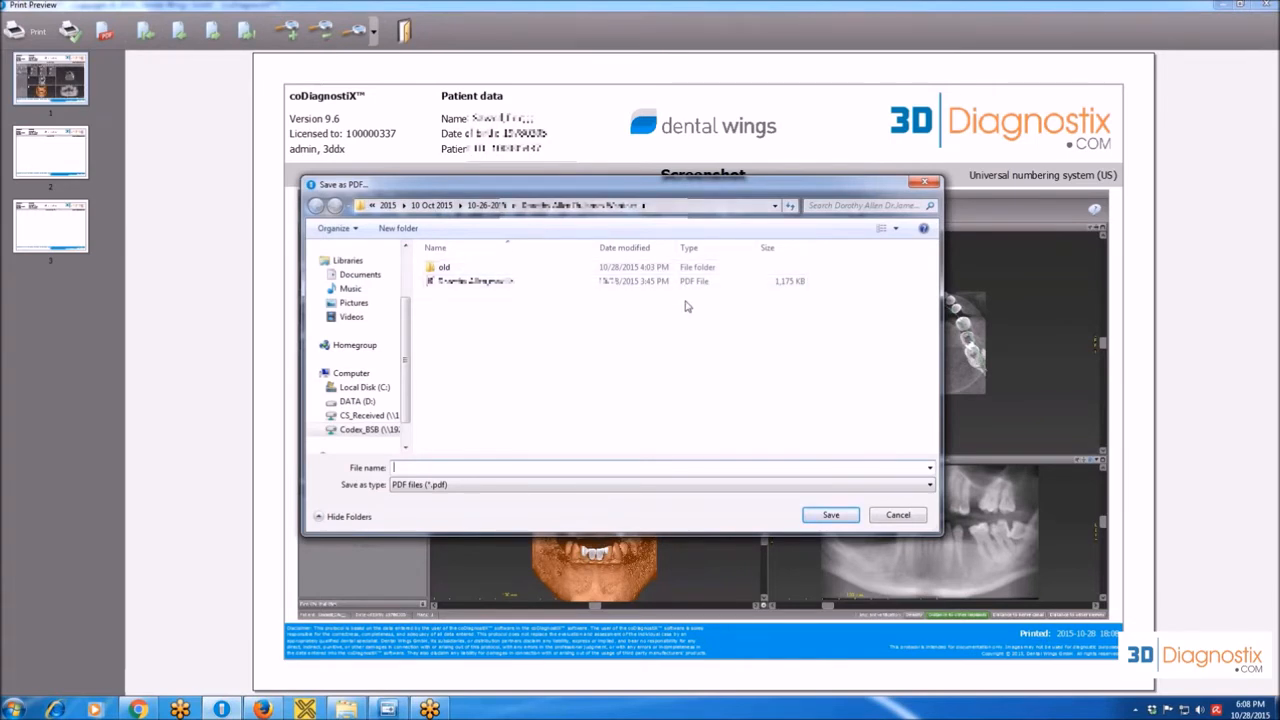
pyautogui.click(898, 517)
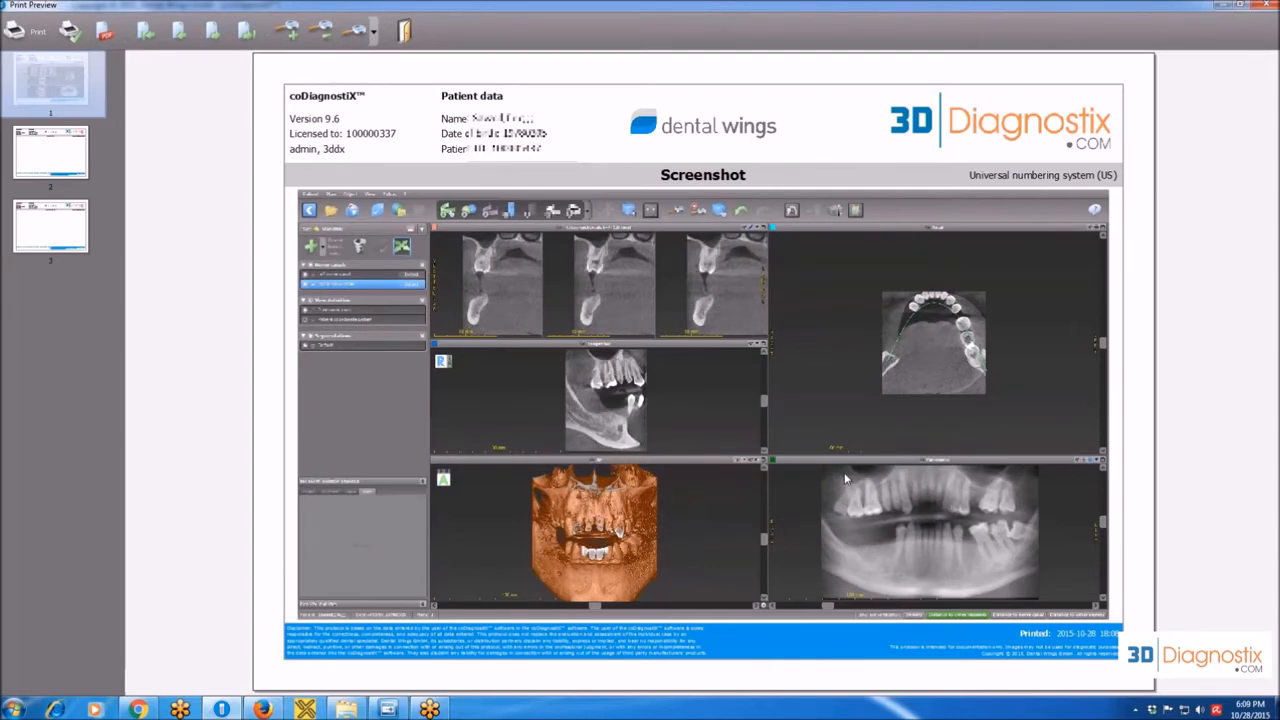
pyautogui.click(404, 31)
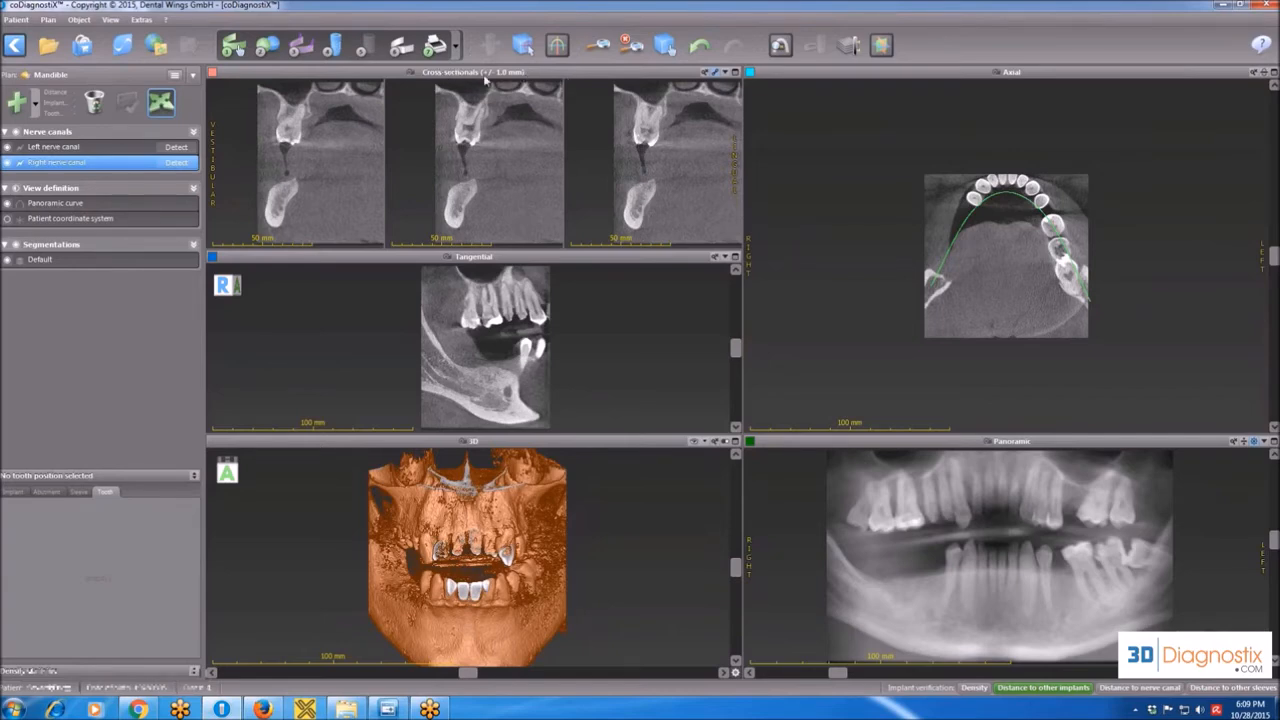
# Enlarge individual views, including the cross-sectional and panoramic views, and restore the multi-view layout each time.
pyautogui.doubleClick(559, 74)
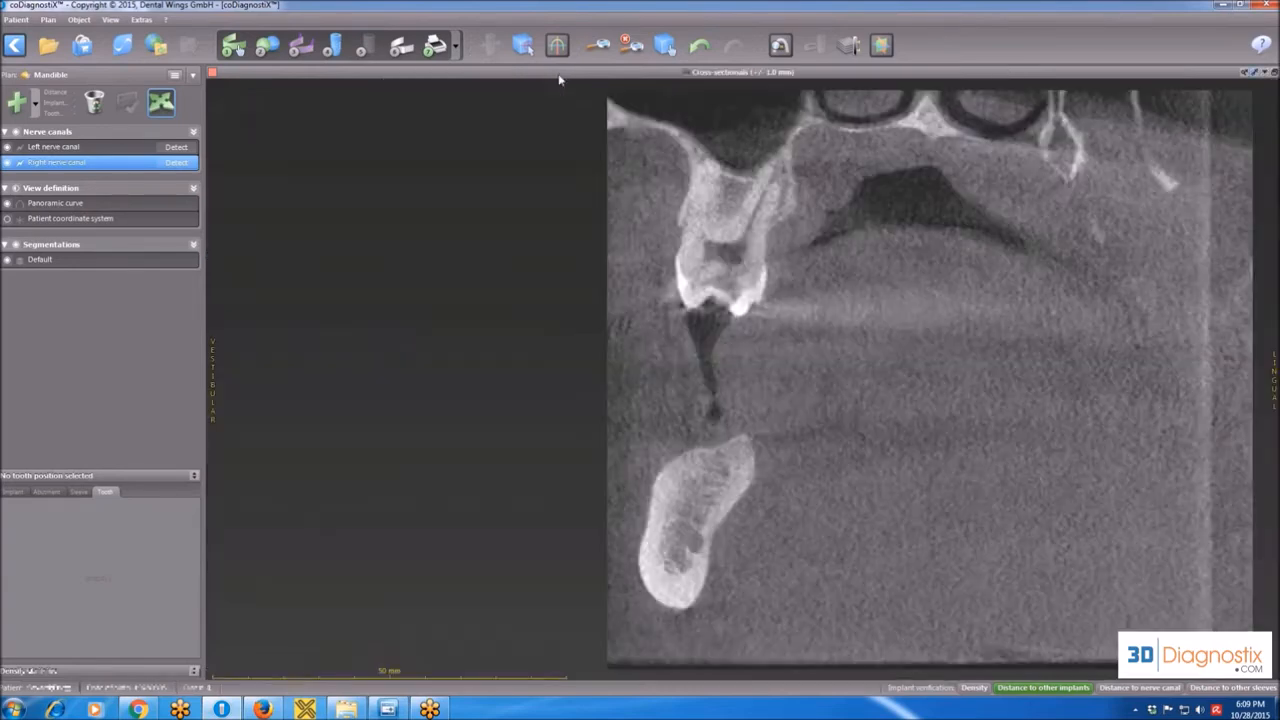
pyautogui.doubleClick(640, 71)
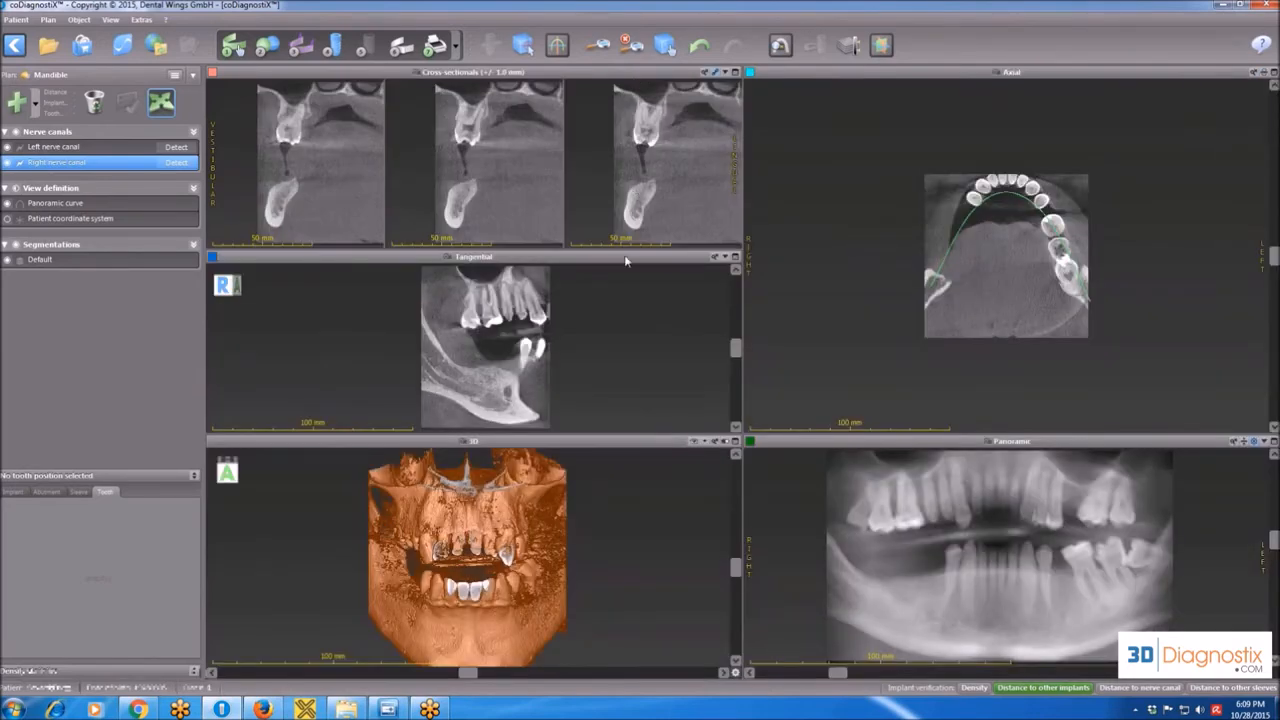
pyautogui.doubleClick(628, 257)
pyautogui.doubleClick(585, 86)
pyautogui.doubleClick(843, 193)
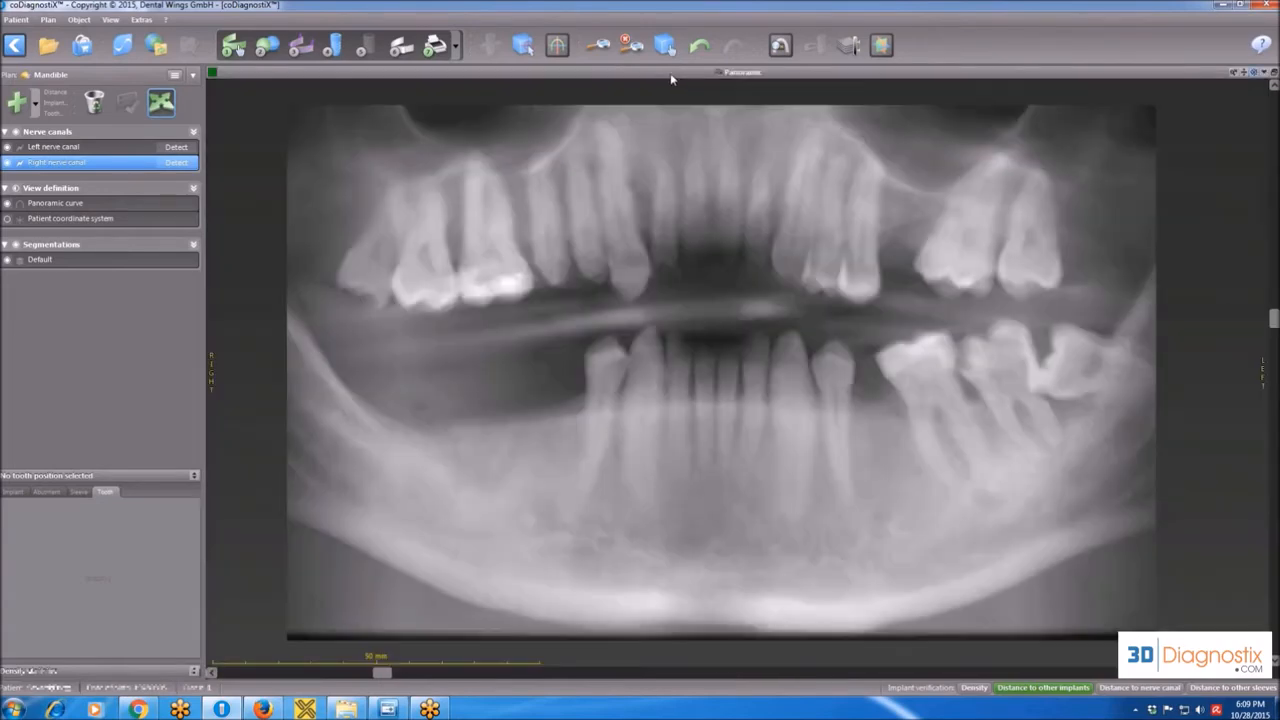
pyautogui.doubleClick(674, 76)
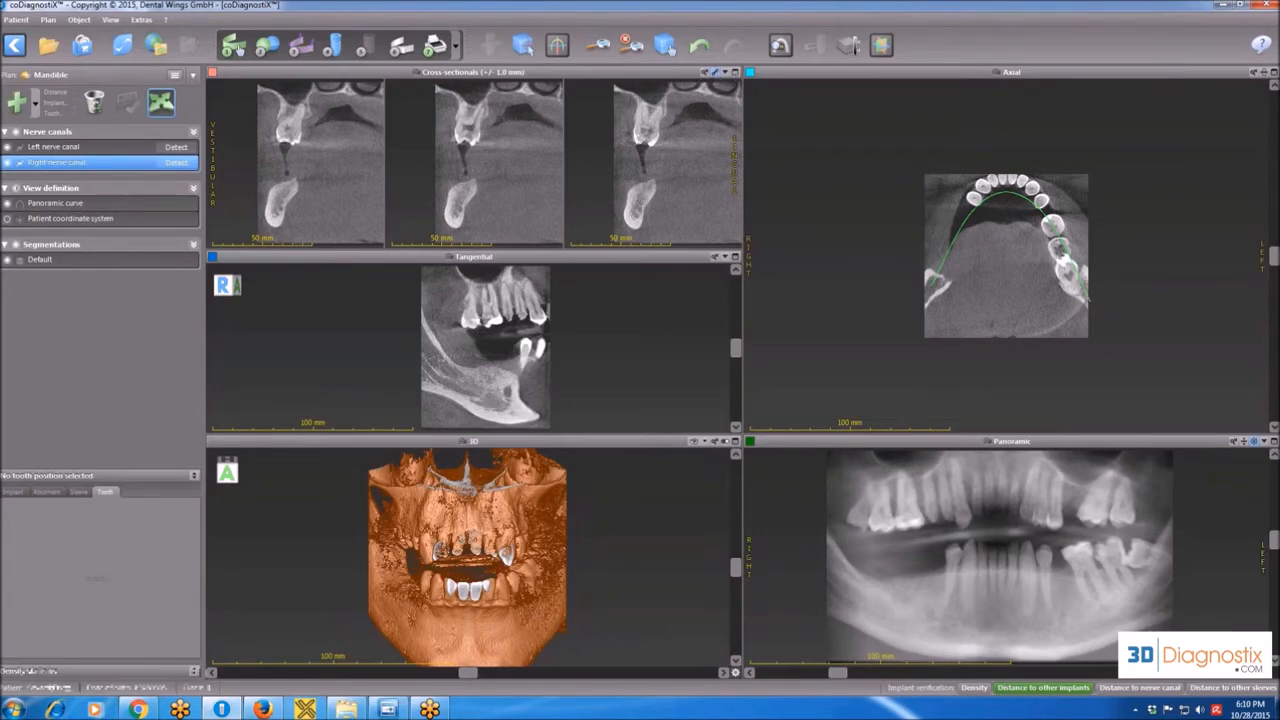
# Display the cross-sectional views paired with the tangential view and with the panoramic view, and restore the full multi-view layout.
pyautogui.click(735, 78)
pyautogui.click(1273, 72)
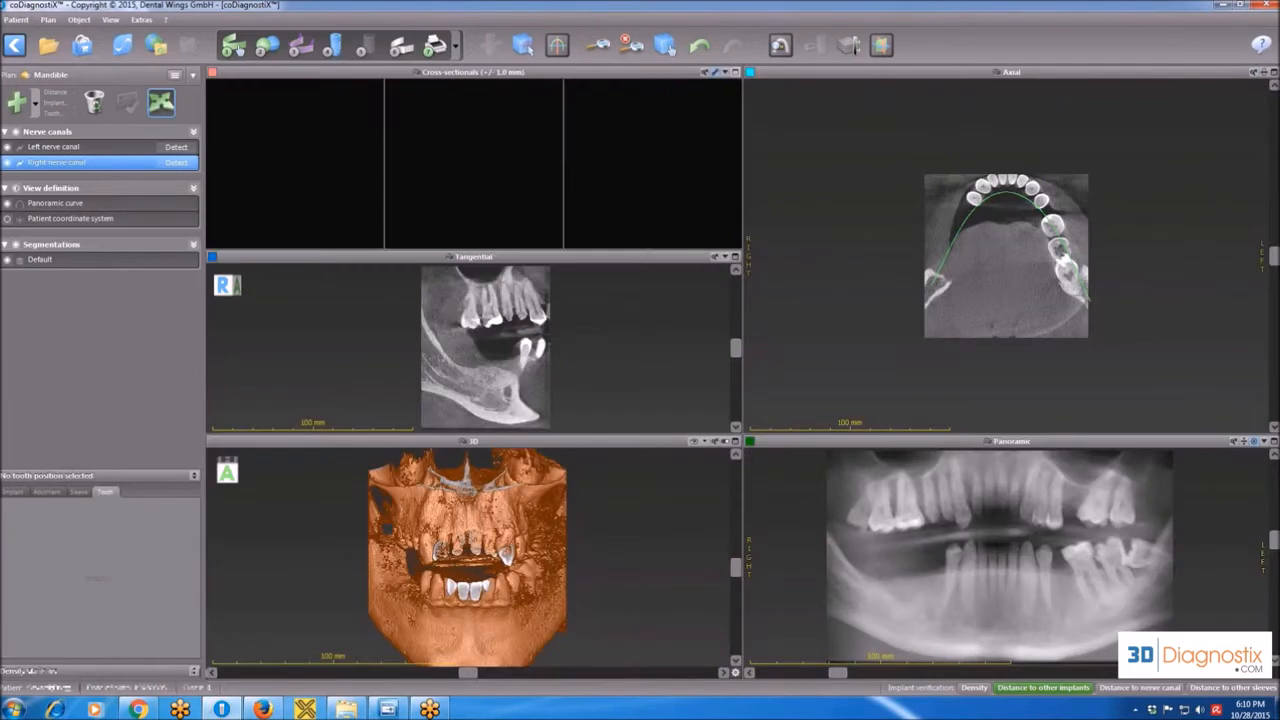
pyautogui.click(724, 72)
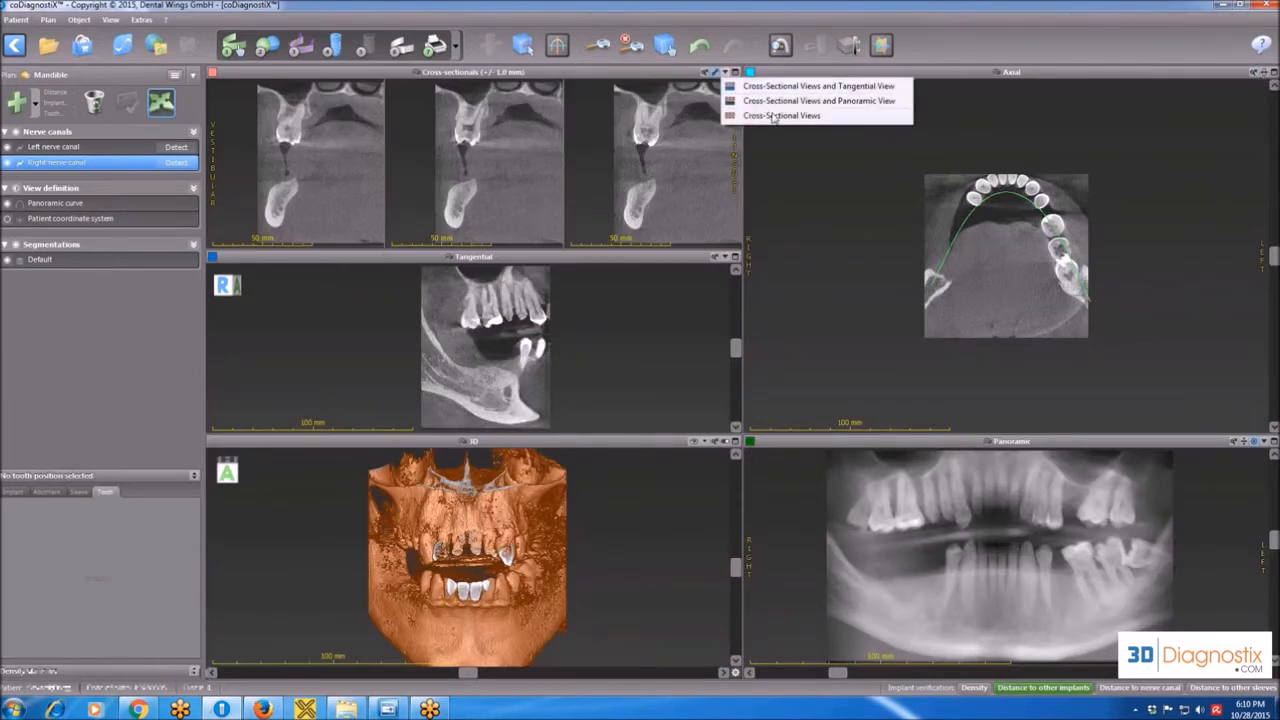
pyautogui.click(779, 88)
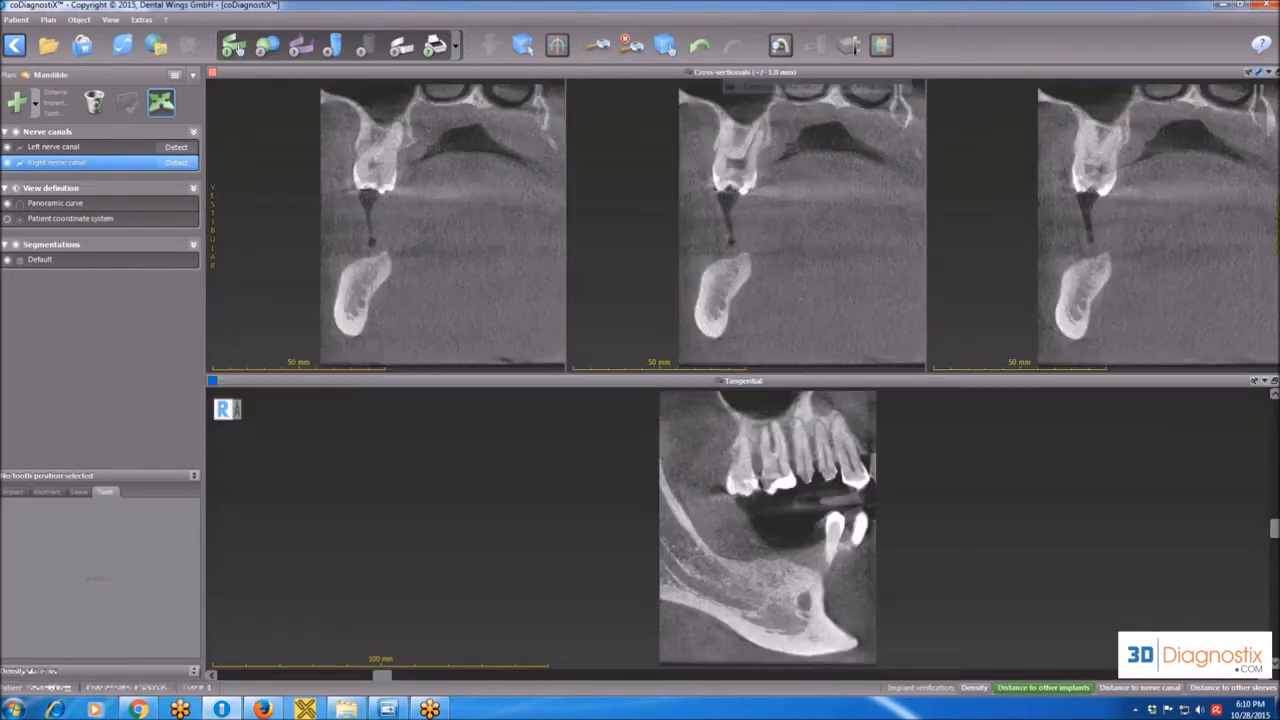
pyautogui.click(1268, 72)
pyautogui.click(1210, 102)
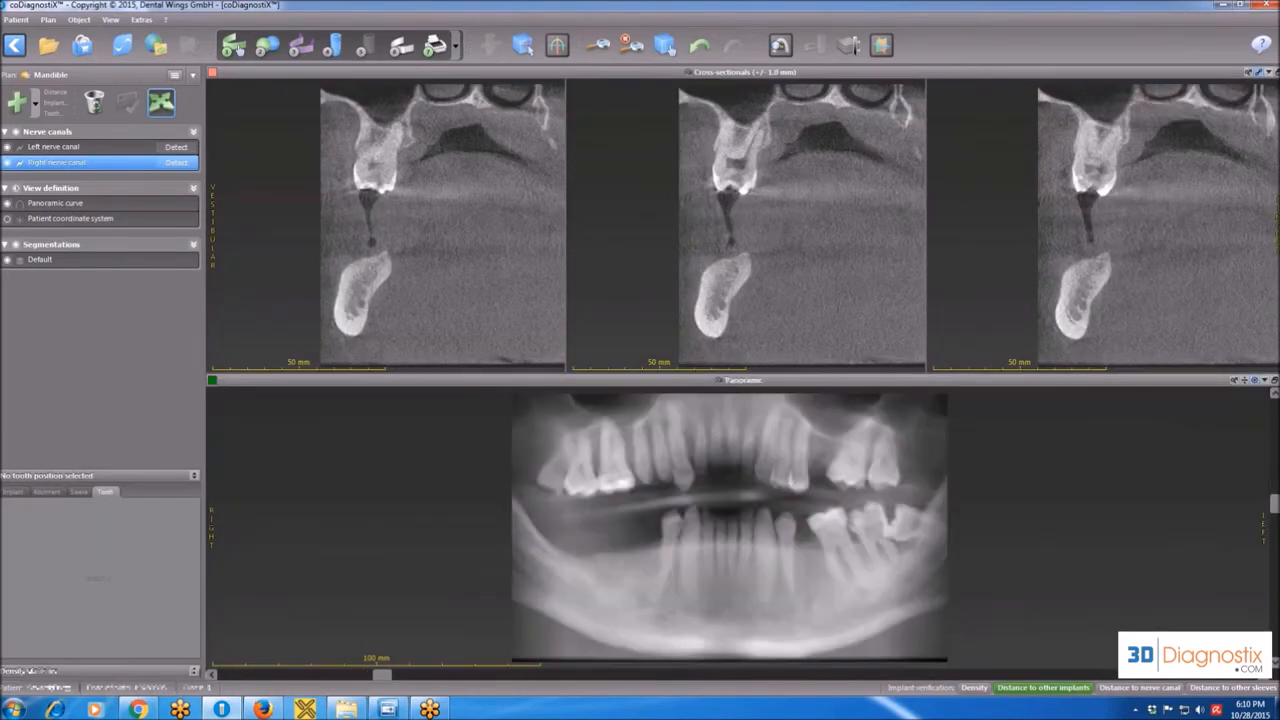
pyautogui.doubleClick(1184, 73)
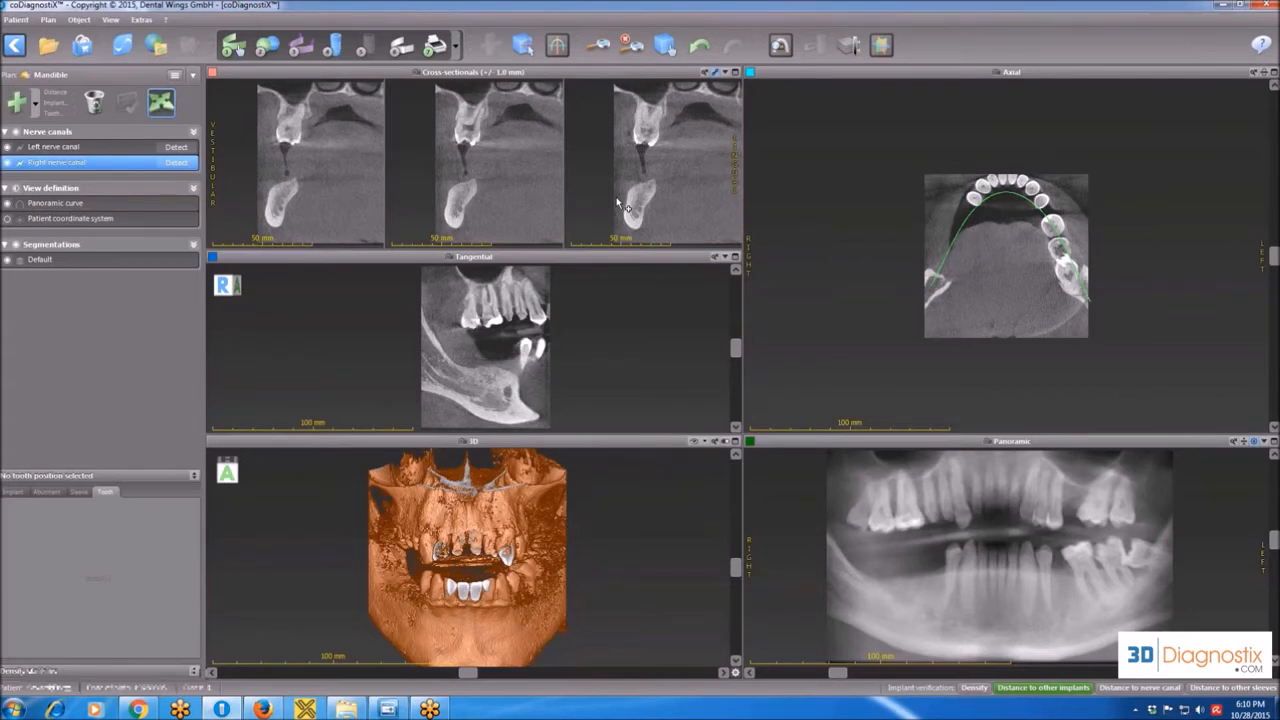
pyautogui.click(725, 72)
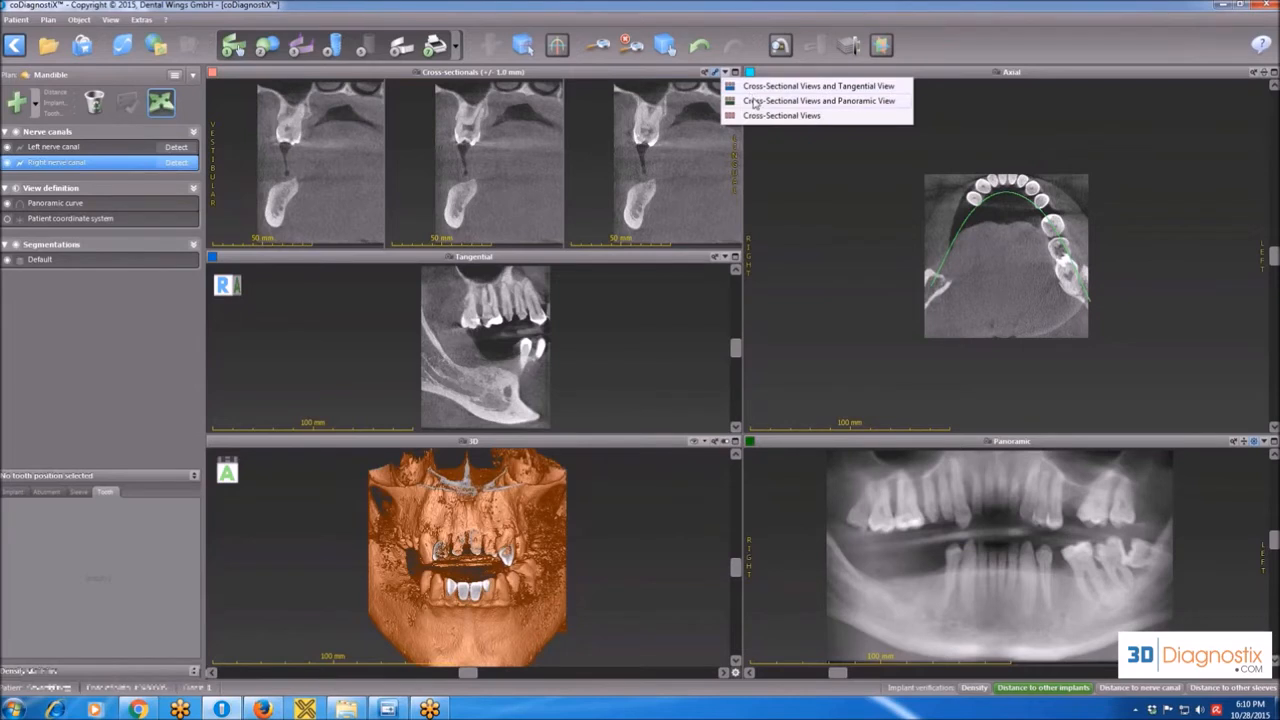
pyautogui.click(791, 103)
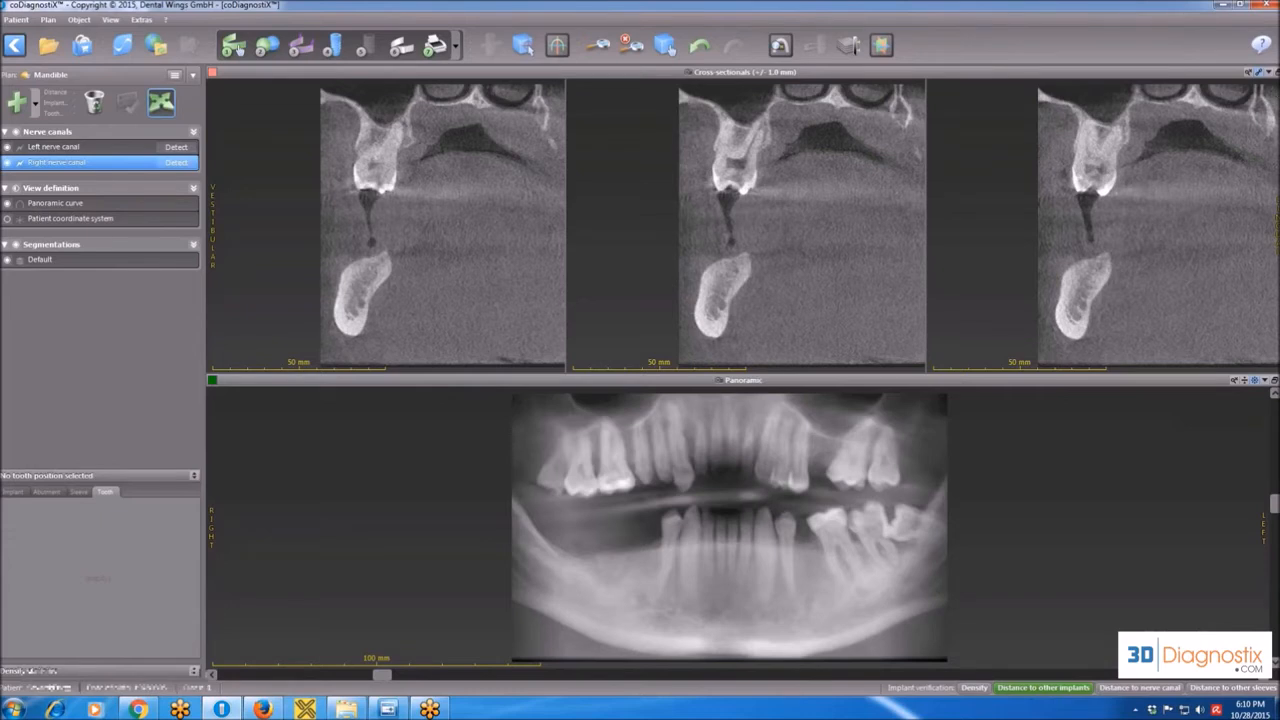
pyautogui.doubleClick(1222, 76)
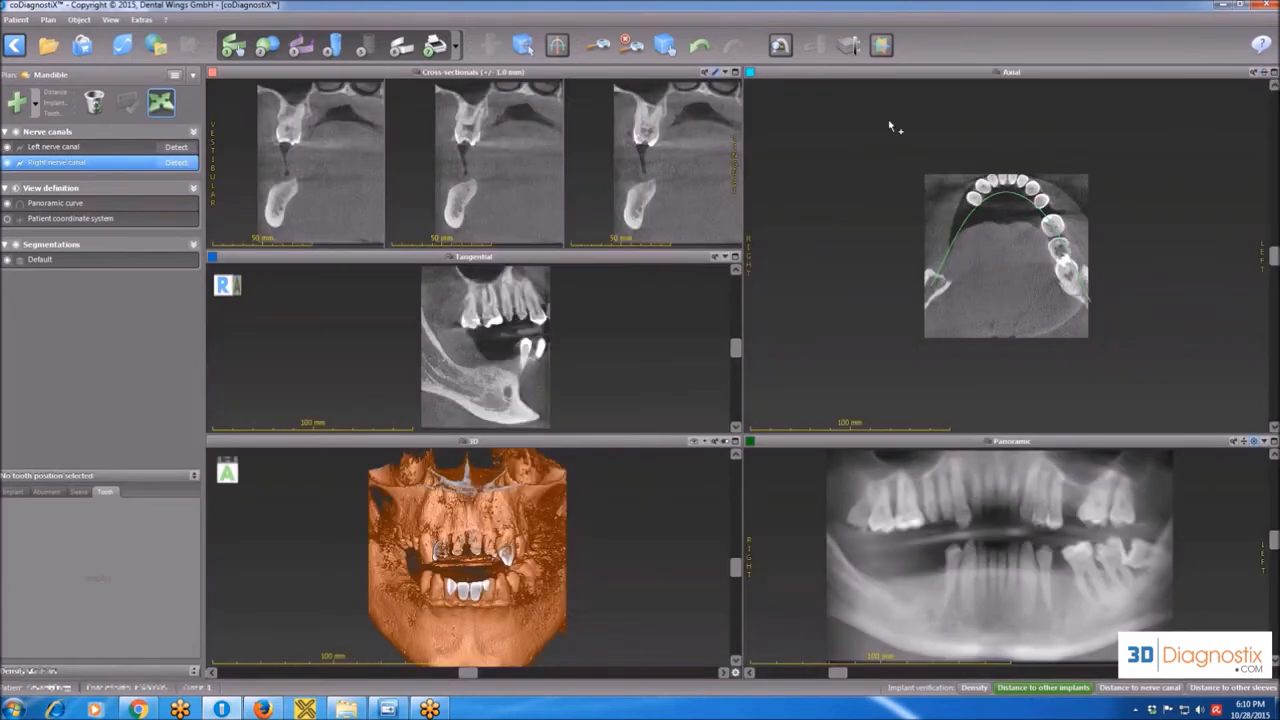
# Zoom into the tangential and cross-sectional views with the Zoom tool, and reset each of these two views individually.
pyautogui.click(715, 260)
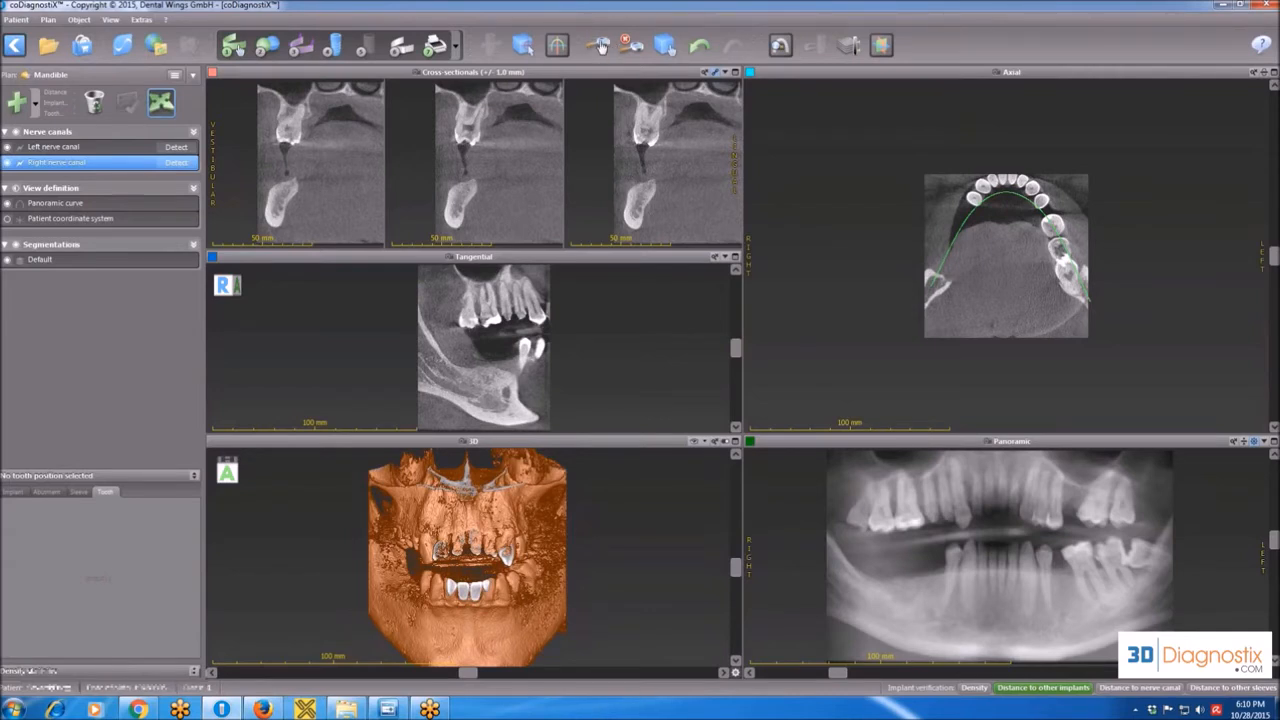
pyautogui.click(600, 46)
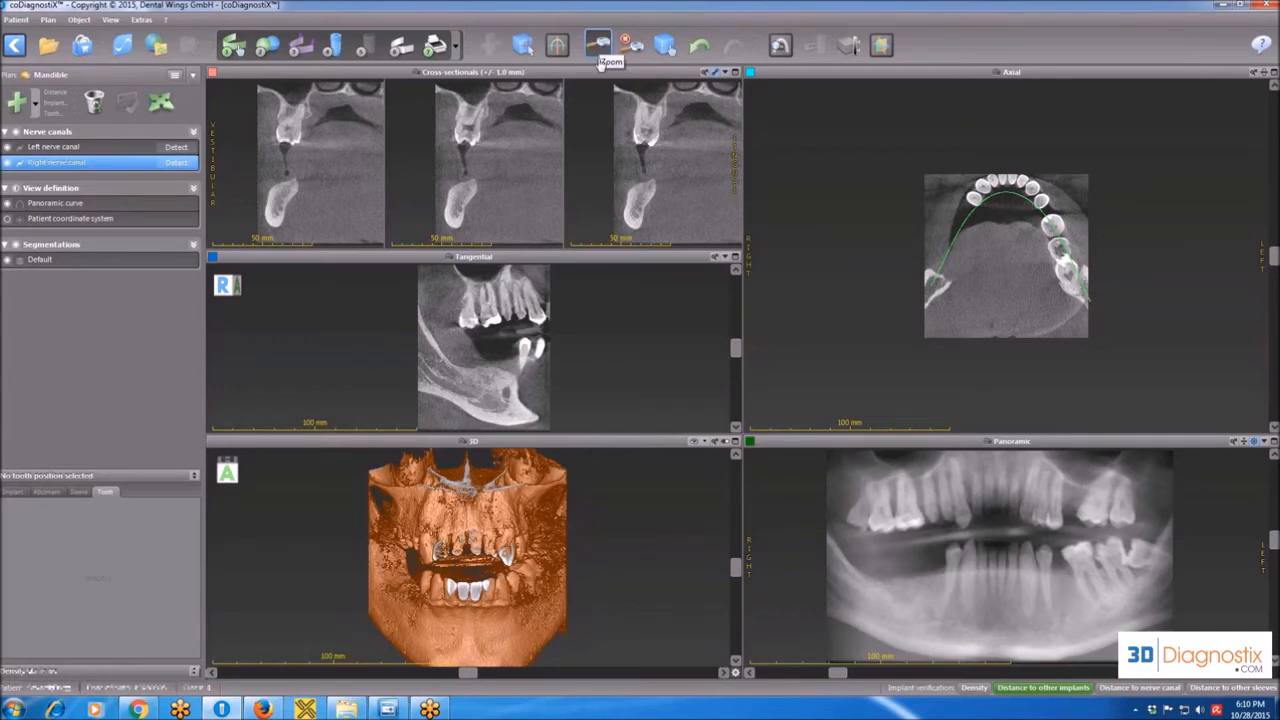
pyautogui.click(500, 355)
pyautogui.moveTo(501, 356); pyautogui.dragTo(510, 302)
pyautogui.moveTo(507, 219); pyautogui.dragTo(510, 195)
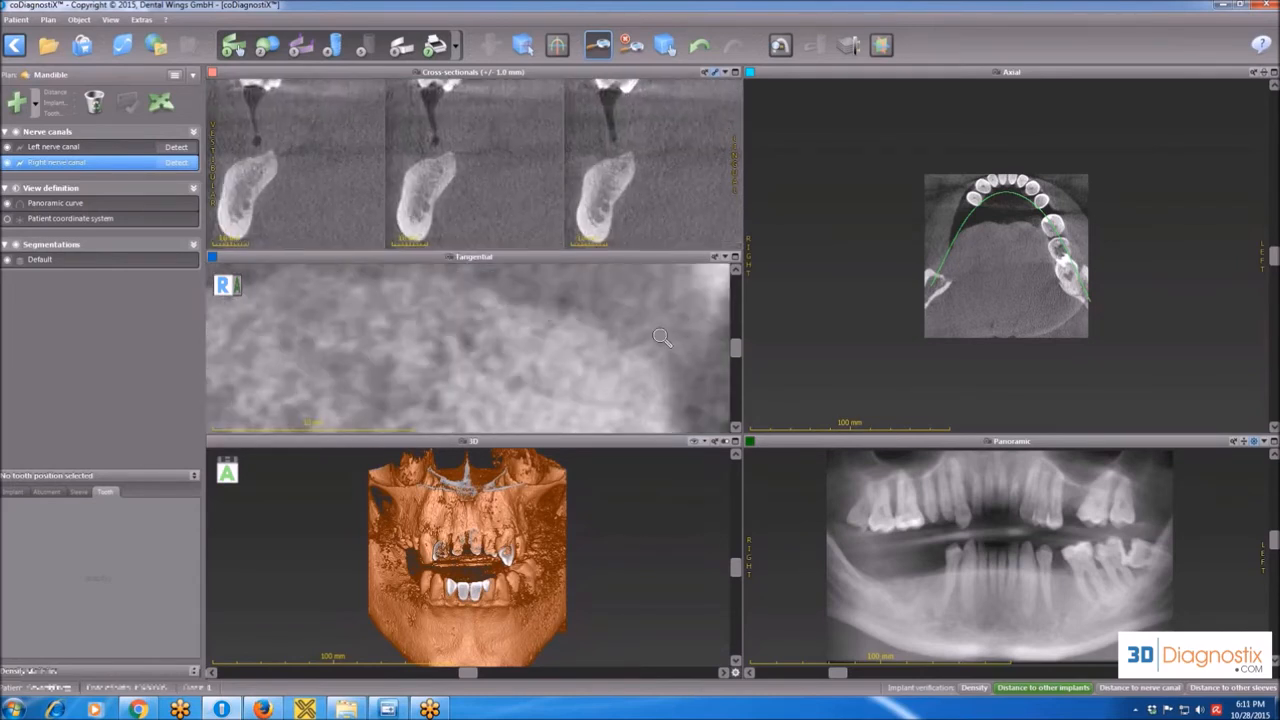
pyautogui.click(716, 262)
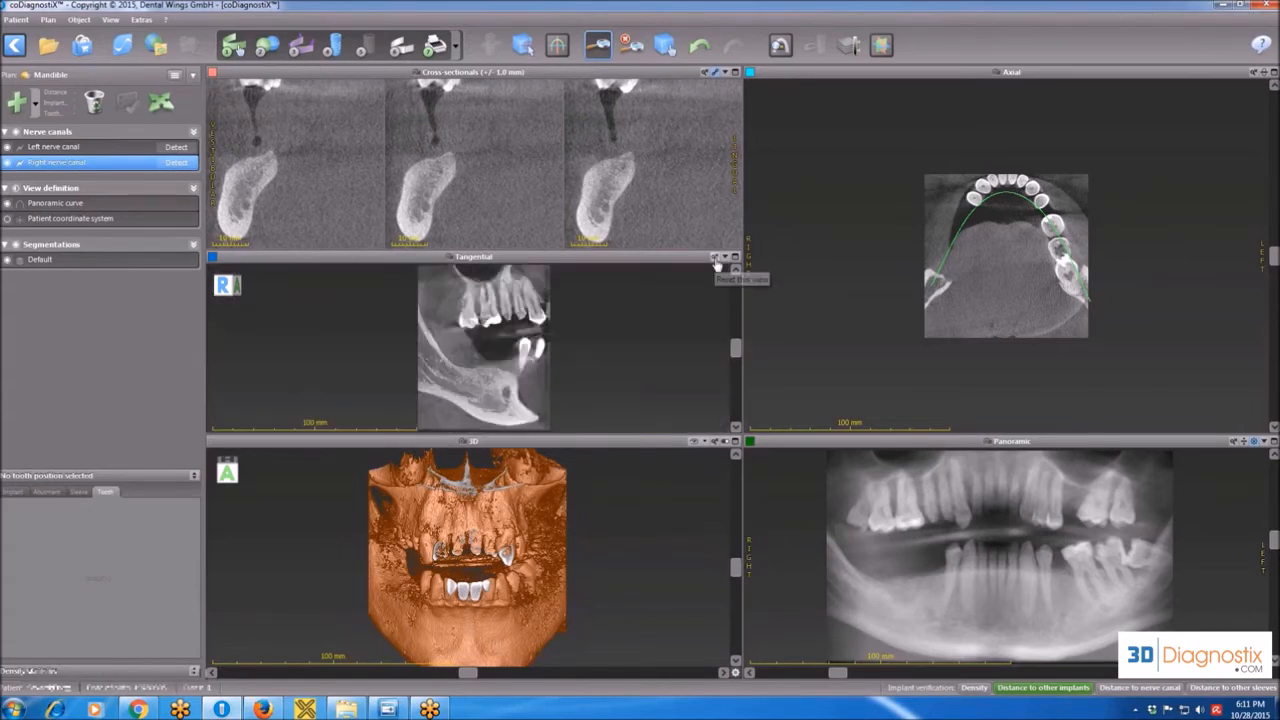
pyautogui.click(705, 75)
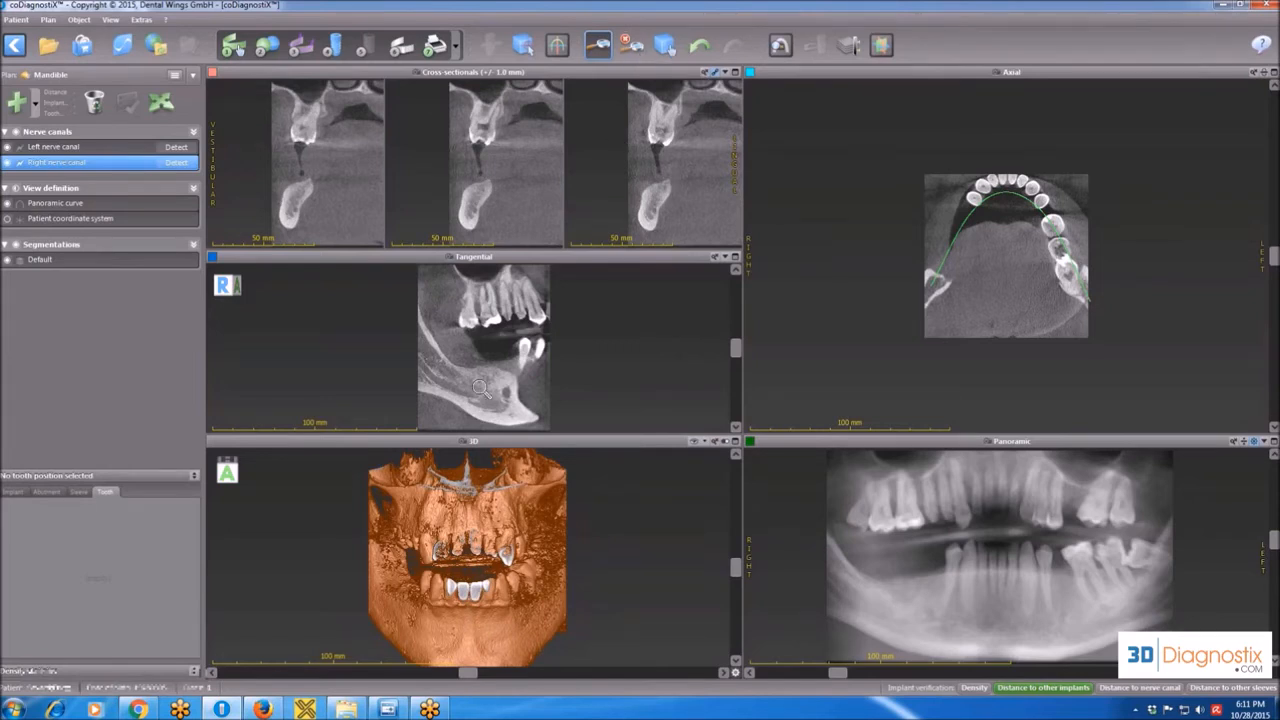
# Zoom into the cross-sectional, tangential, panoramic, axial and 3D views, and reset all views at once.
pyautogui.moveTo(530, 164); pyautogui.dragTo(564, 294)
pyautogui.moveTo(1075, 598); pyautogui.dragTo(1075, 496)
pyautogui.moveTo(993, 355); pyautogui.dragTo(1000, 232)
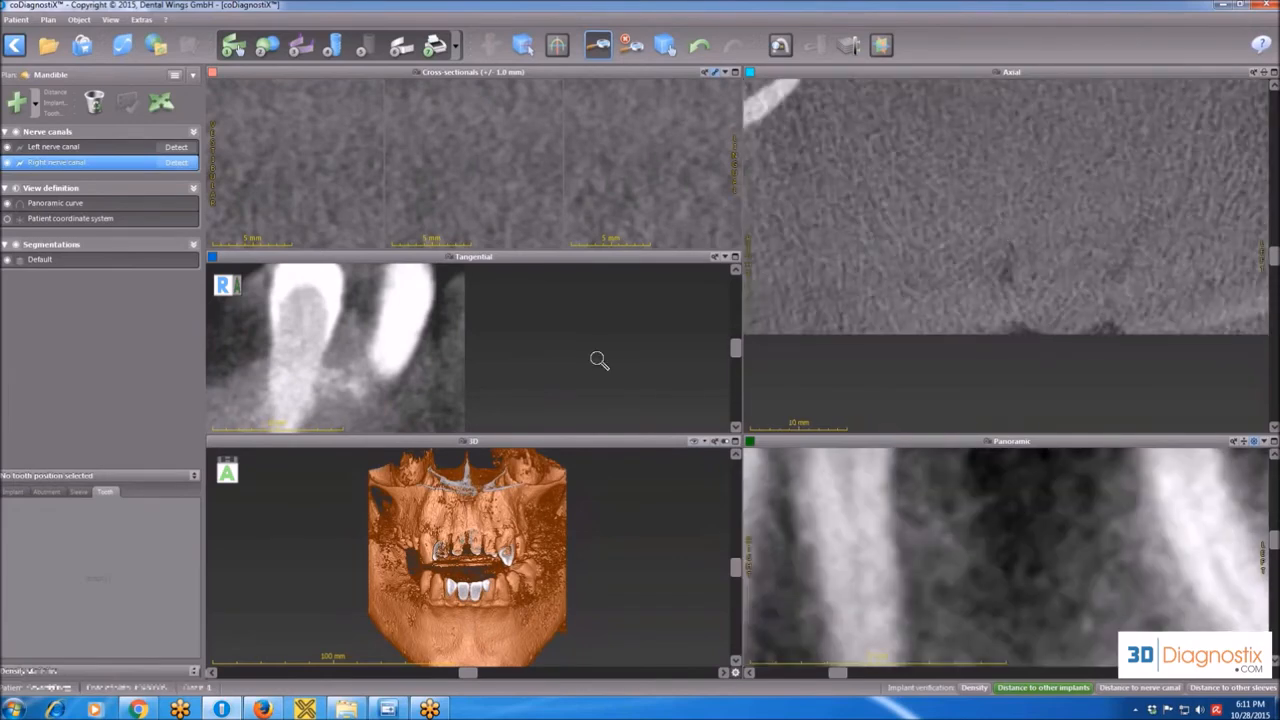
pyautogui.moveTo(529, 542); pyautogui.dragTo(535, 480)
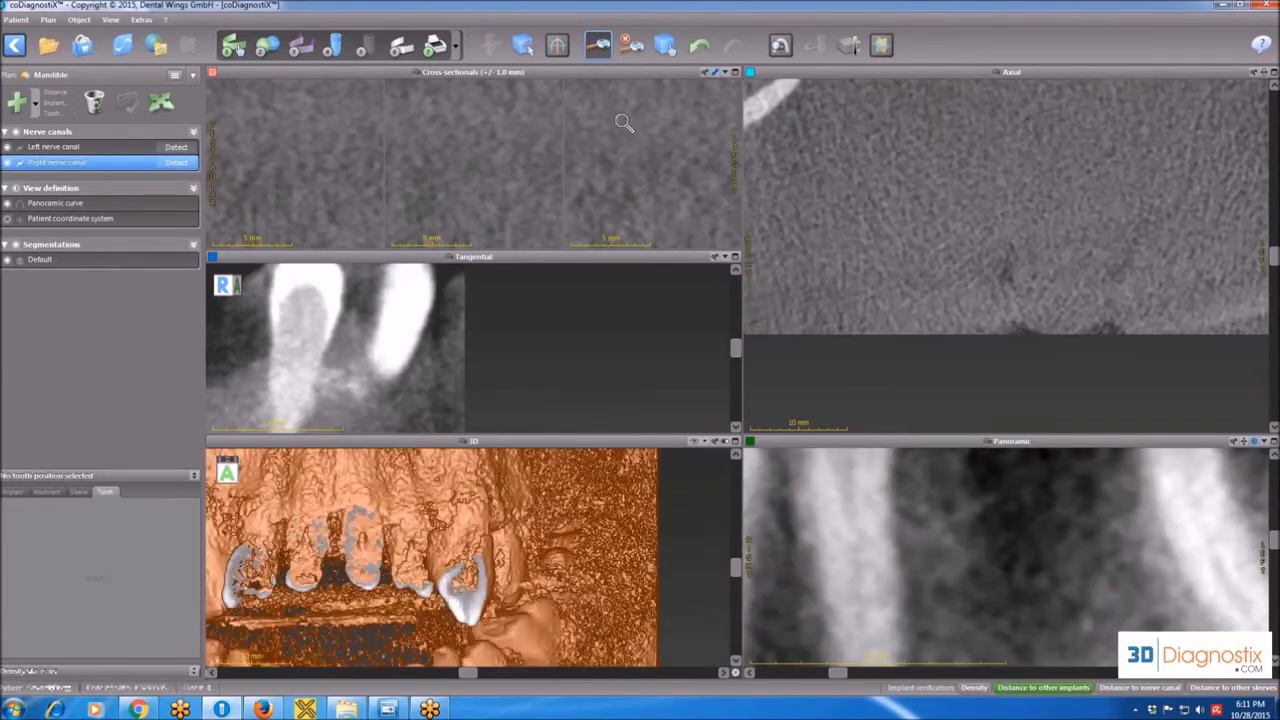
pyautogui.click(636, 48)
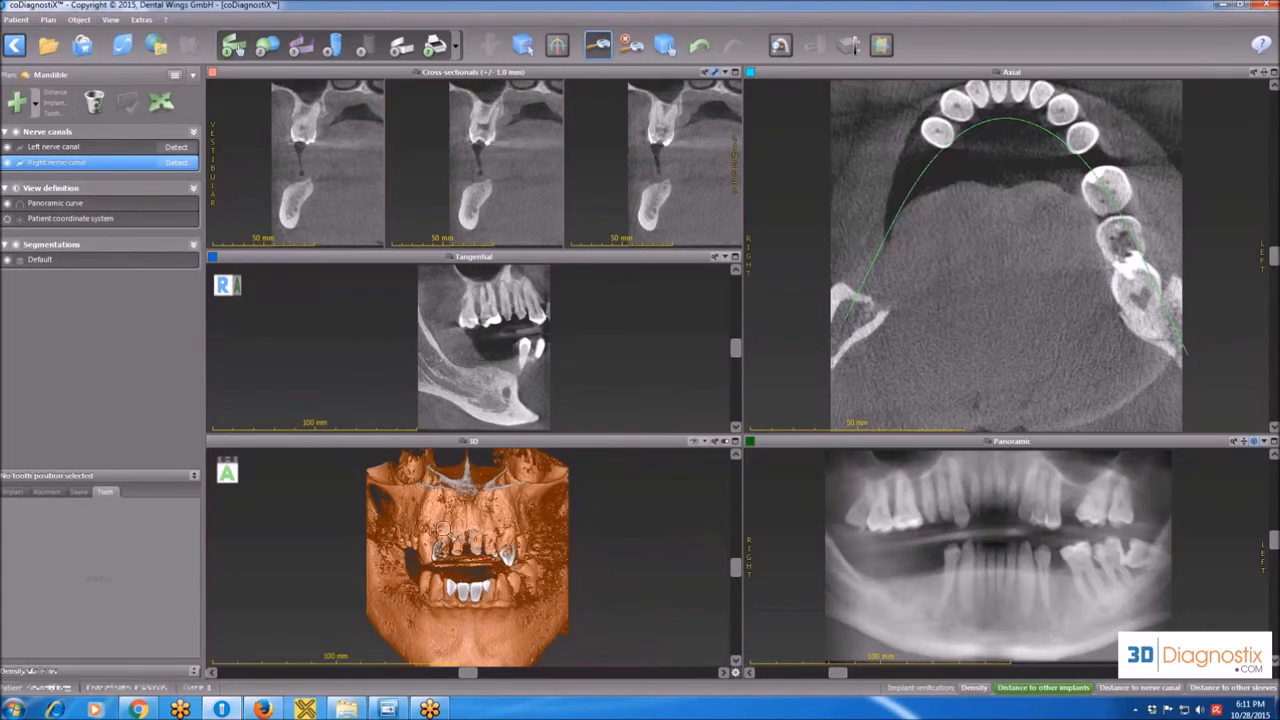
# Show the 3D model from the anterior, posterior, right and superior directions, and return it to the anterior view.
pyautogui.click(703, 447)
pyautogui.click(713, 463)
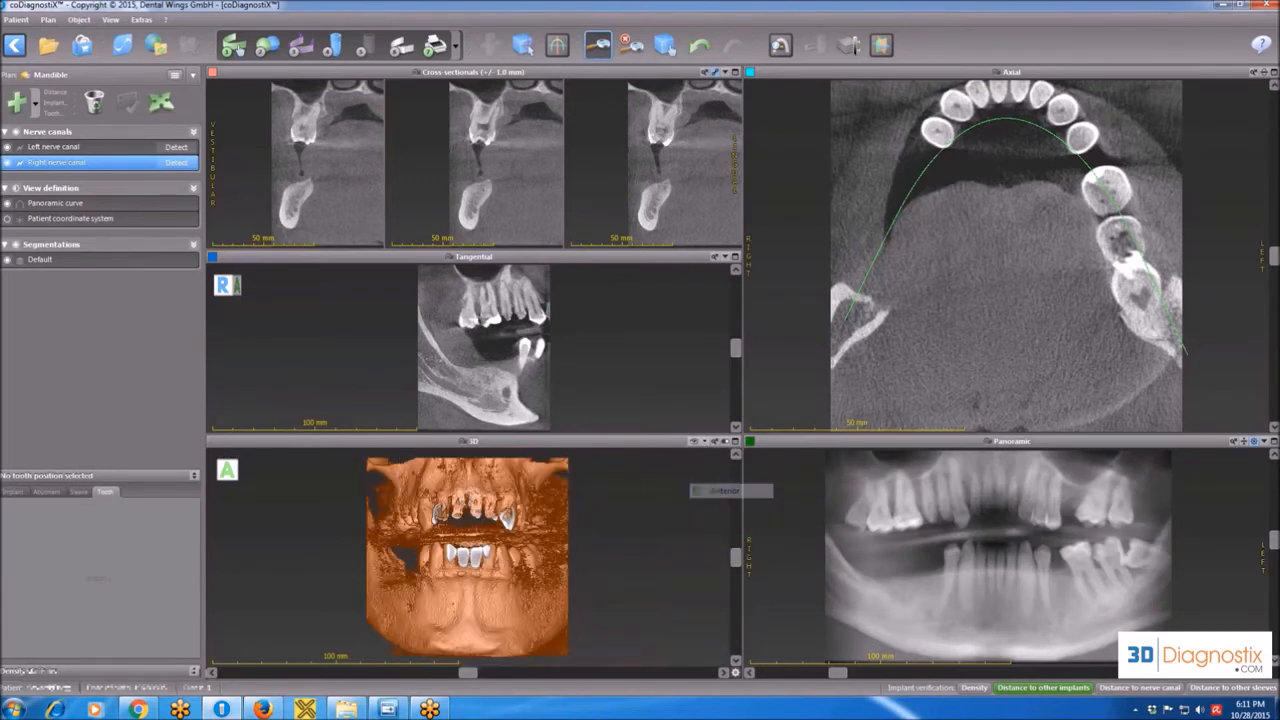
pyautogui.click(697, 441)
pyautogui.click(715, 507)
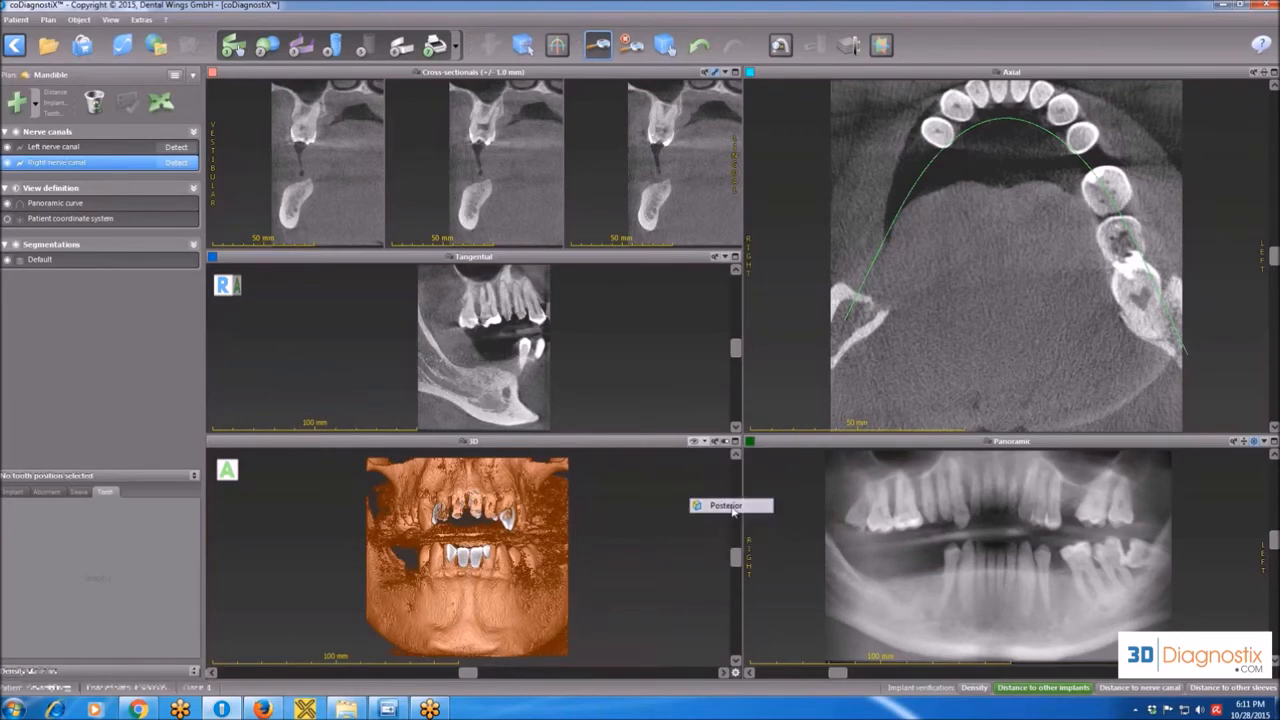
pyautogui.click(697, 441)
pyautogui.click(713, 478)
pyautogui.click(697, 441)
pyautogui.click(714, 492)
pyautogui.click(697, 441)
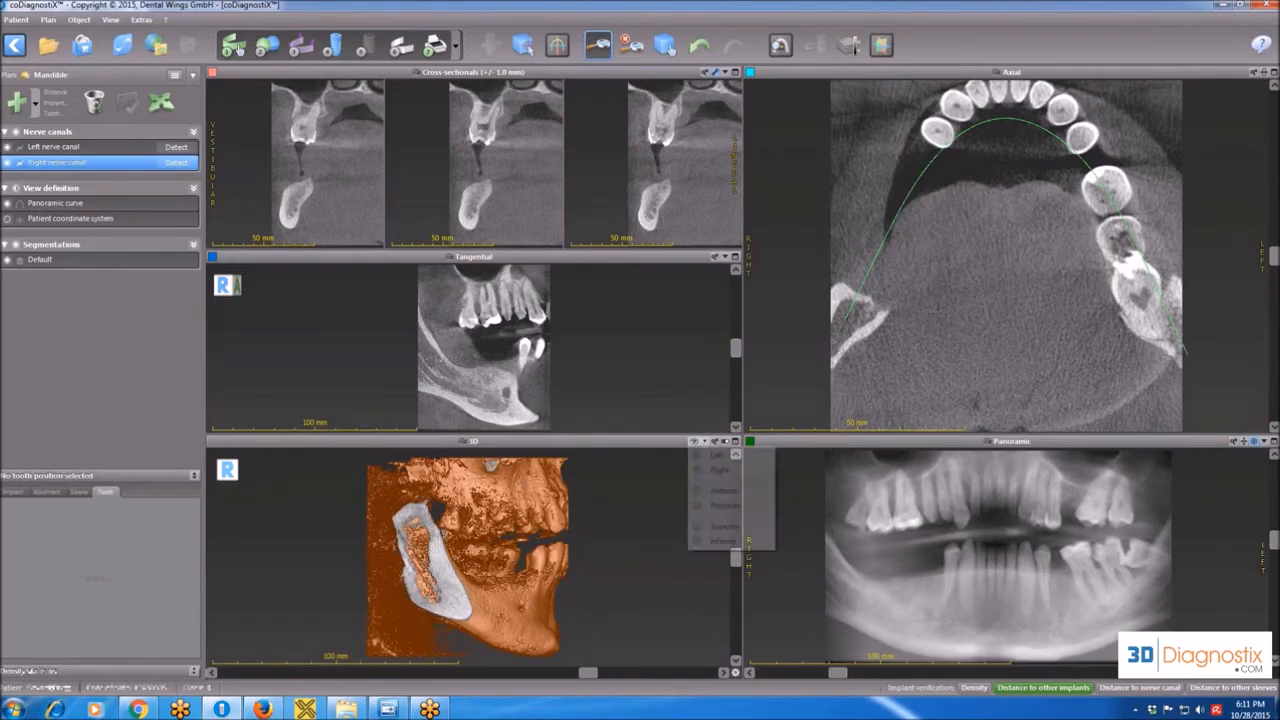
pyautogui.click(722, 526)
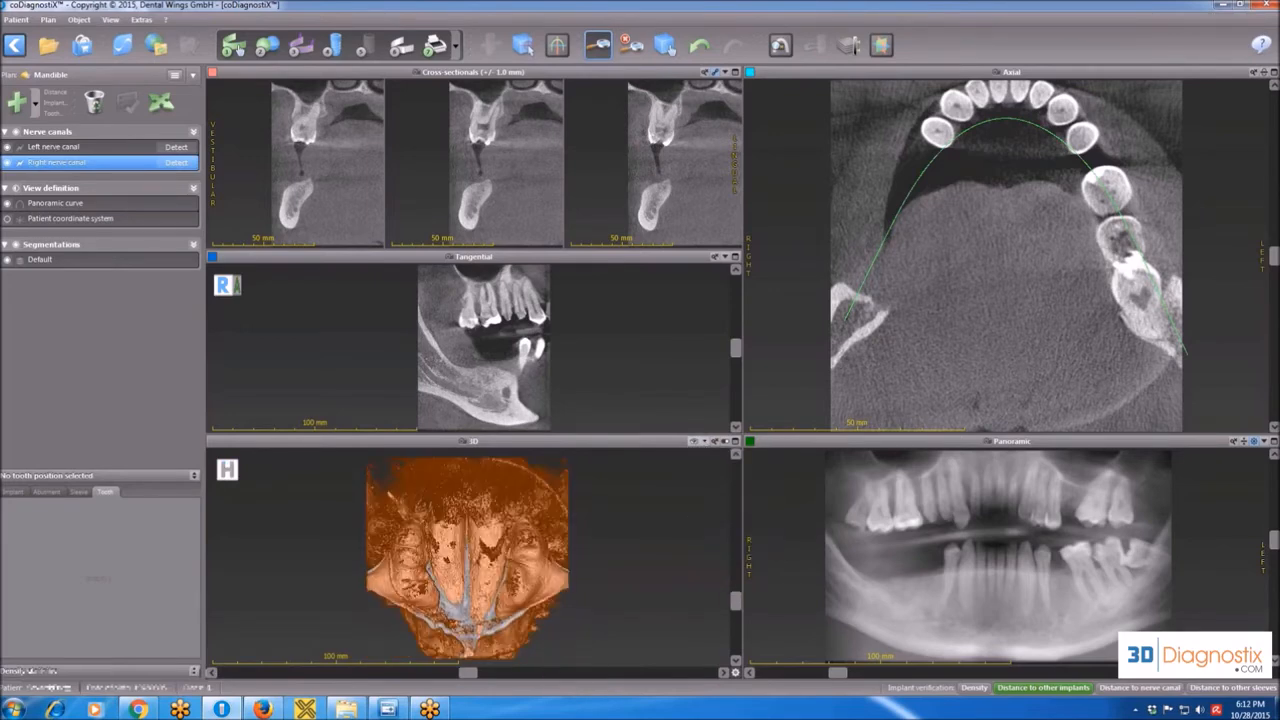
pyautogui.click(697, 441)
pyautogui.click(716, 491)
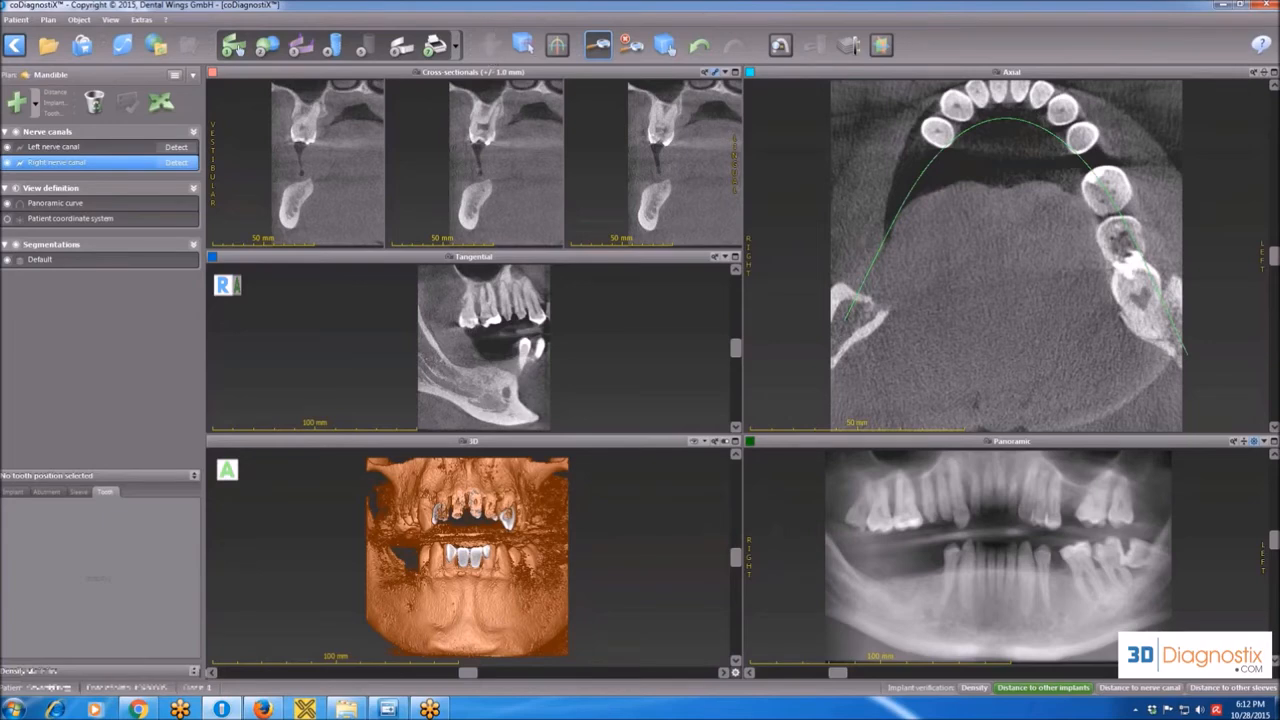
# Turn on the reference lines marking the slice positions in the views, and move the axial view down to slice 367.
pyautogui.click(557, 46)
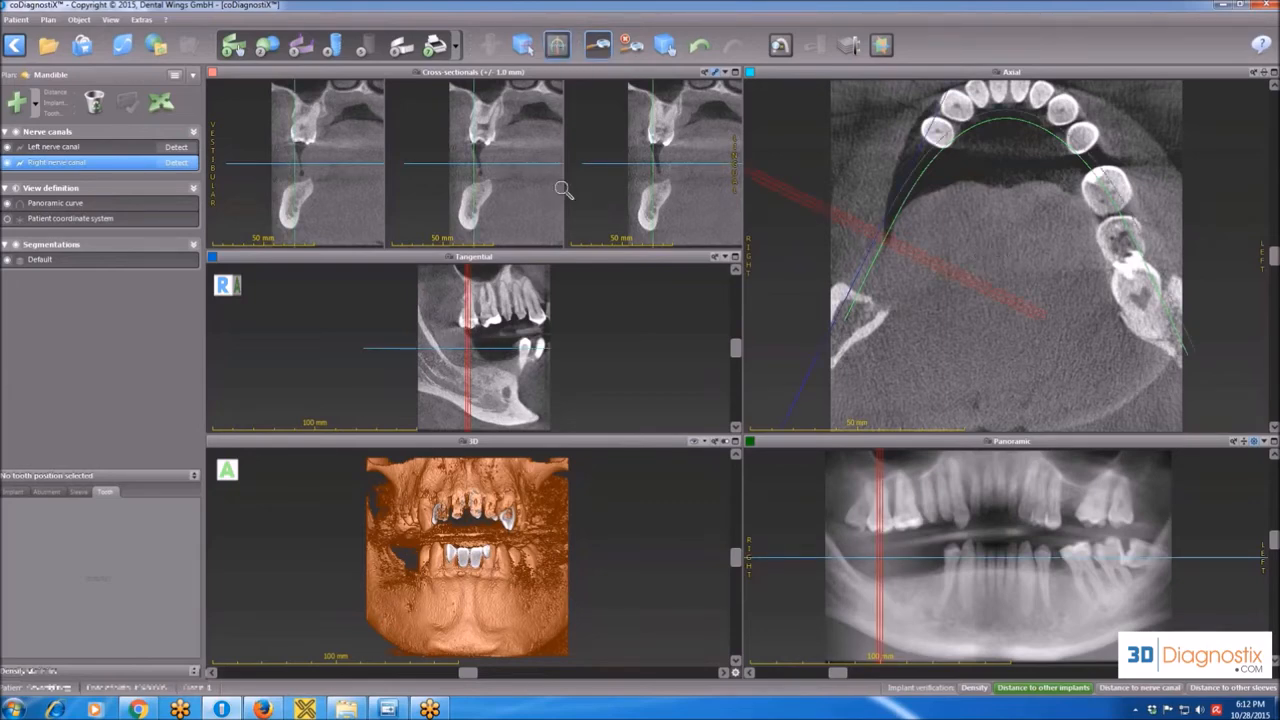
pyautogui.scroll(-2, 563, 190)
pyautogui.scroll(-1, 1003, 192)
pyautogui.scroll(-5, 1003, 192)
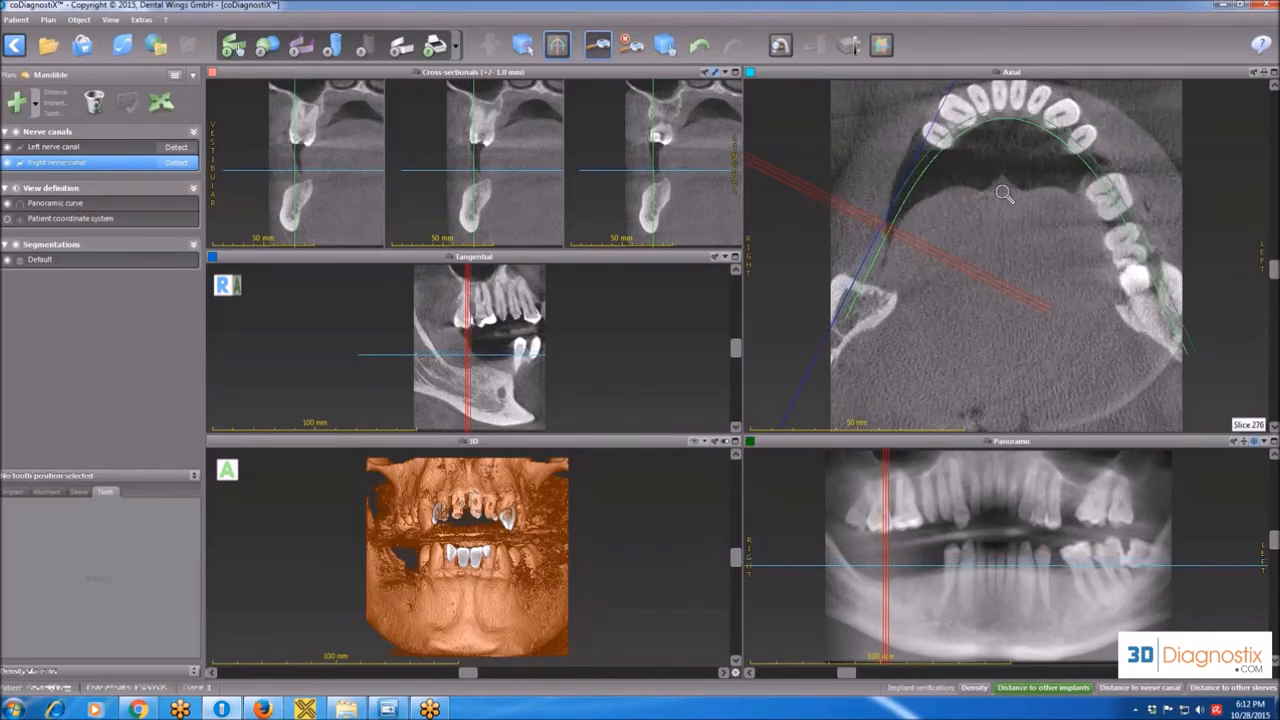
pyautogui.scroll(-20, 1003, 192)
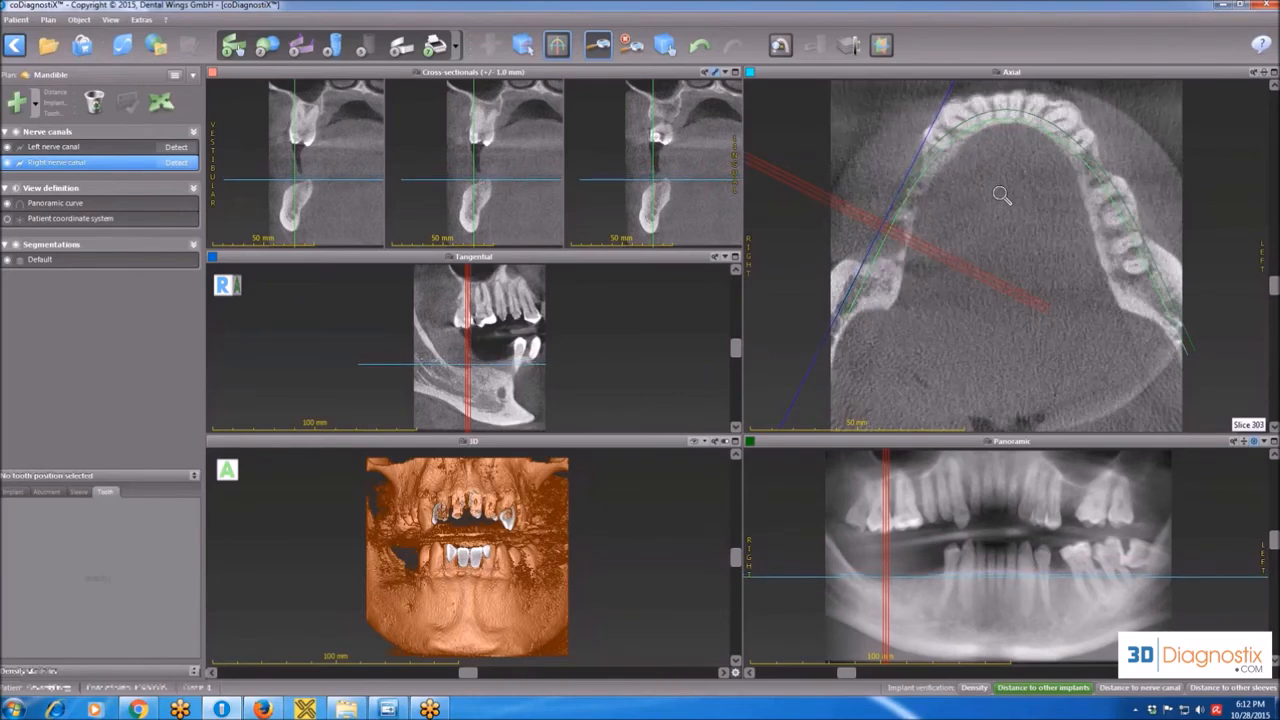
pyautogui.scroll(-14, 1003, 195)
pyautogui.scroll(-9, 1001, 195)
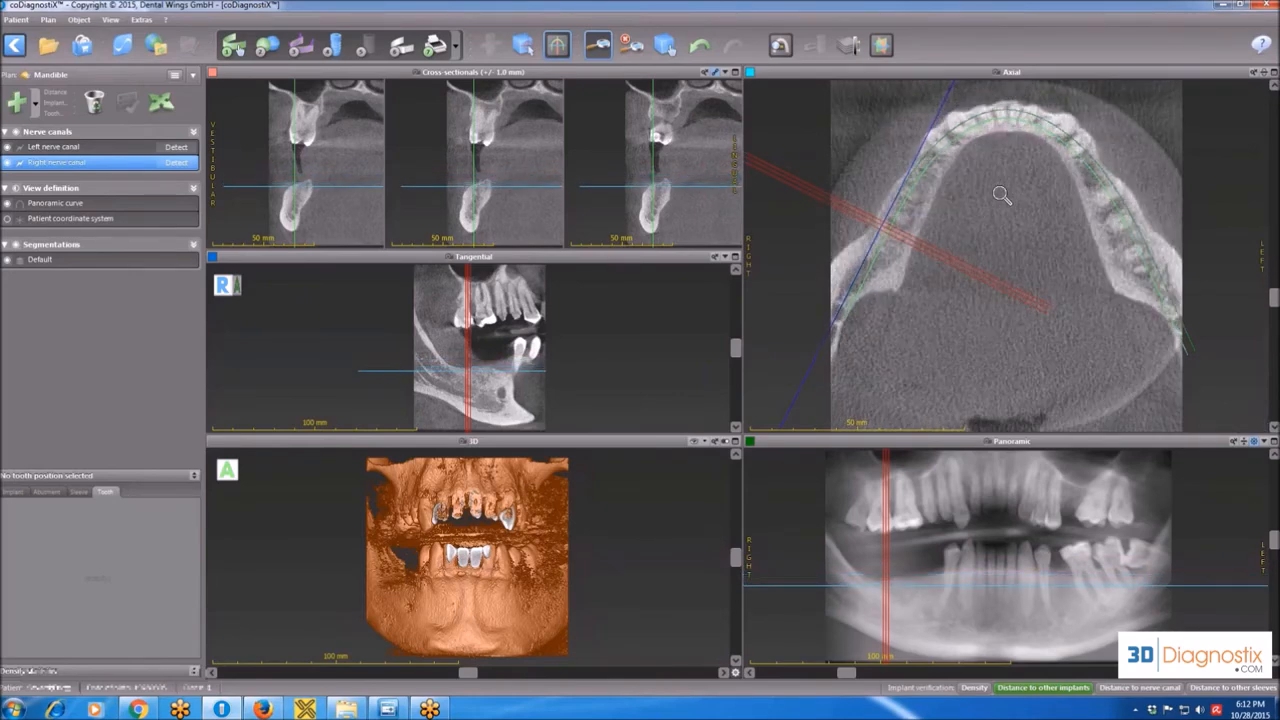
pyautogui.scroll(-20, 1001, 195)
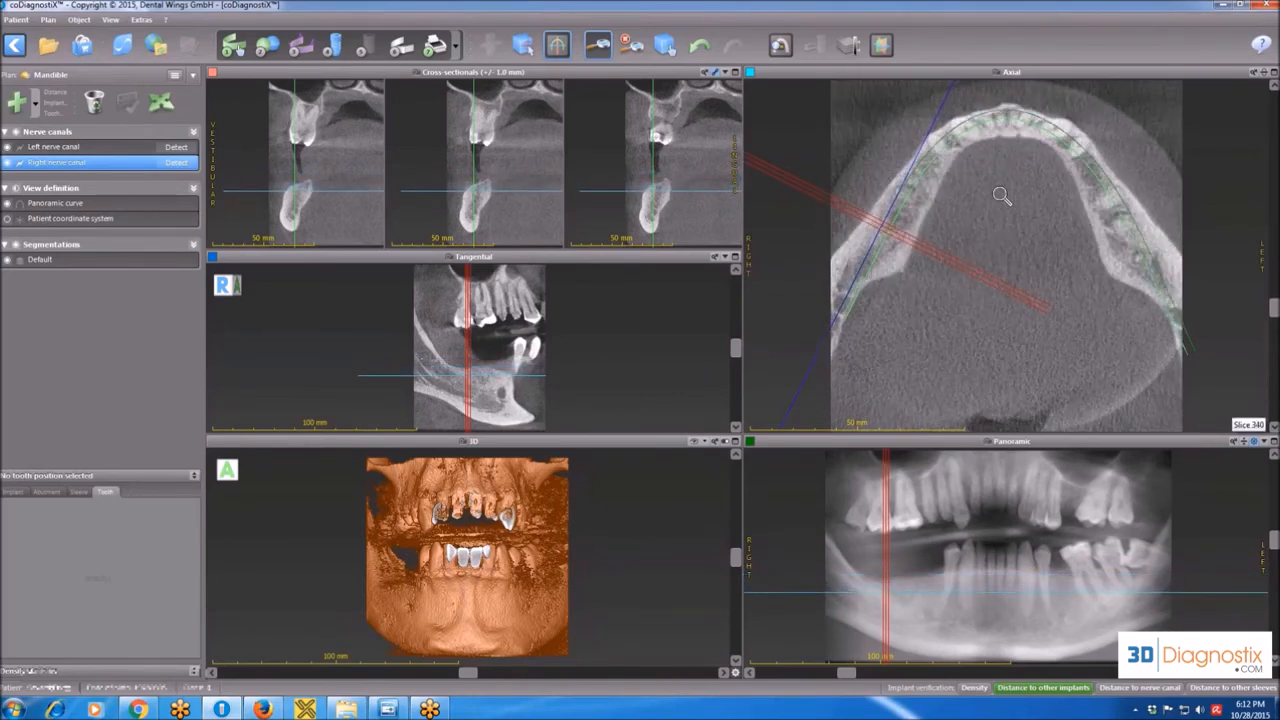
pyautogui.scroll(-20, 1001, 197)
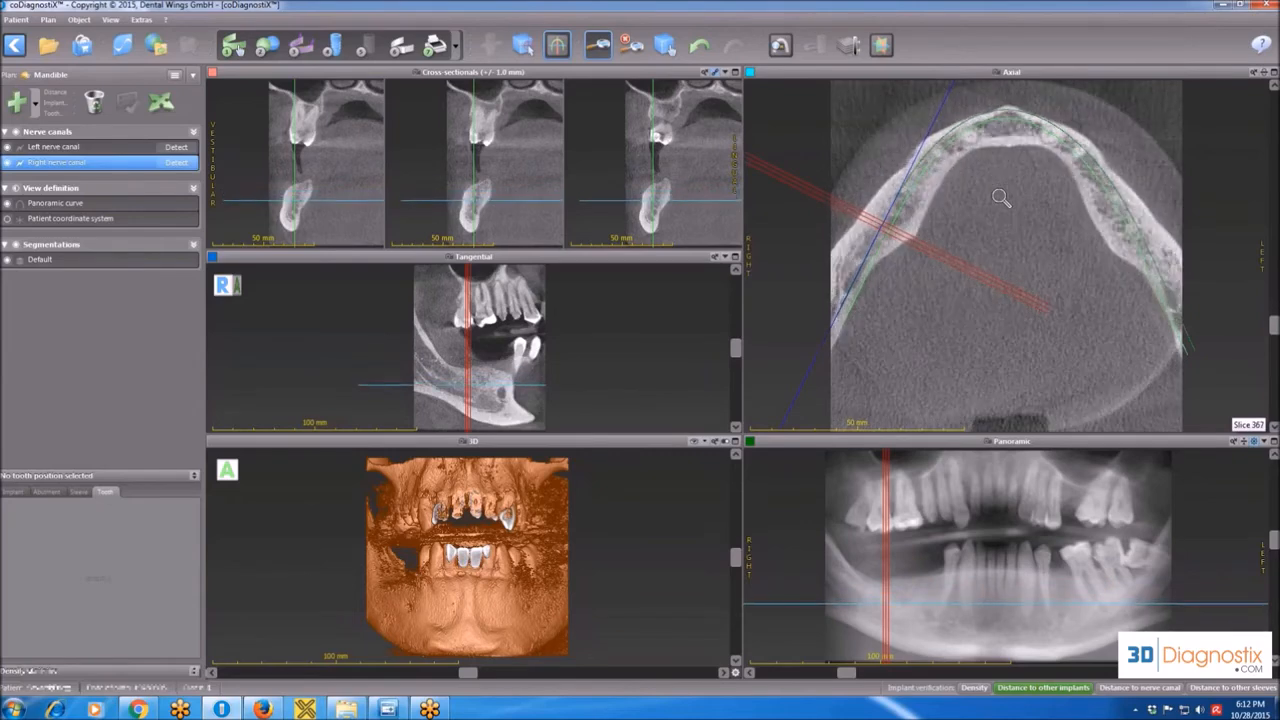
# Examine the mandible slice by slice in the axial view, down to slice 387 and back up to slice 275.
pyautogui.scroll(-10, 1001, 197)
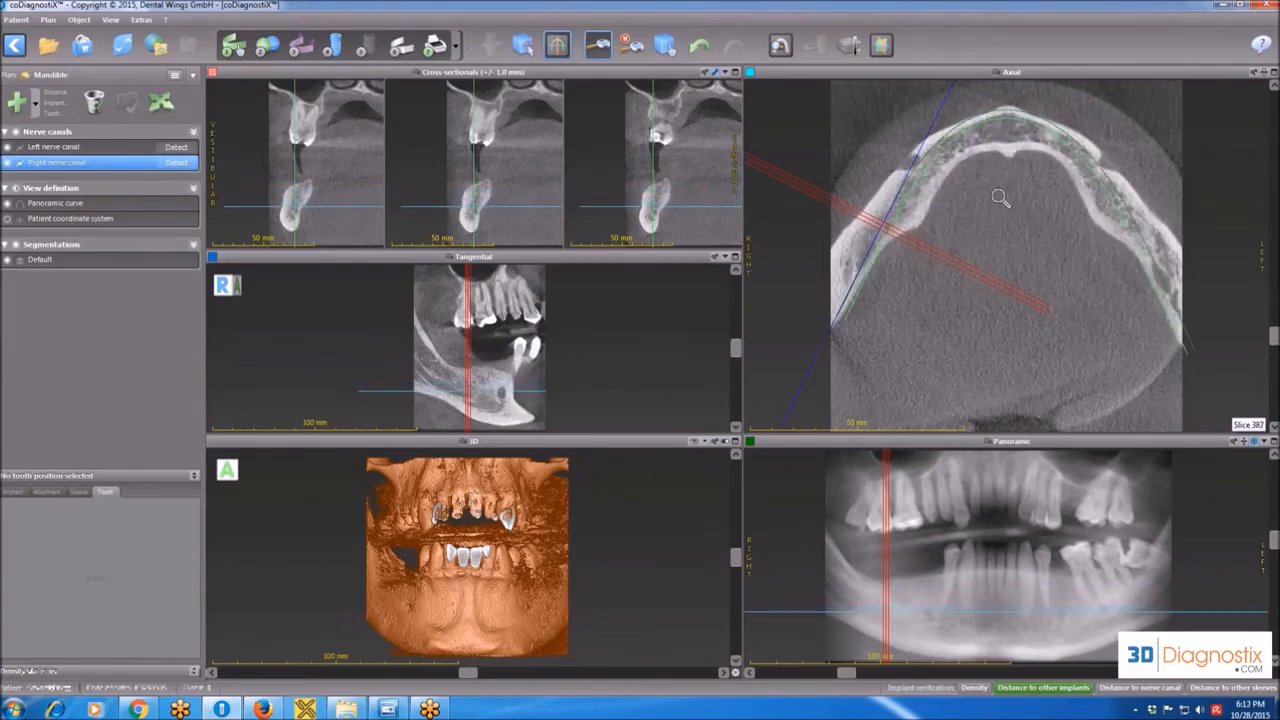
pyautogui.scroll(19, 1001, 197)
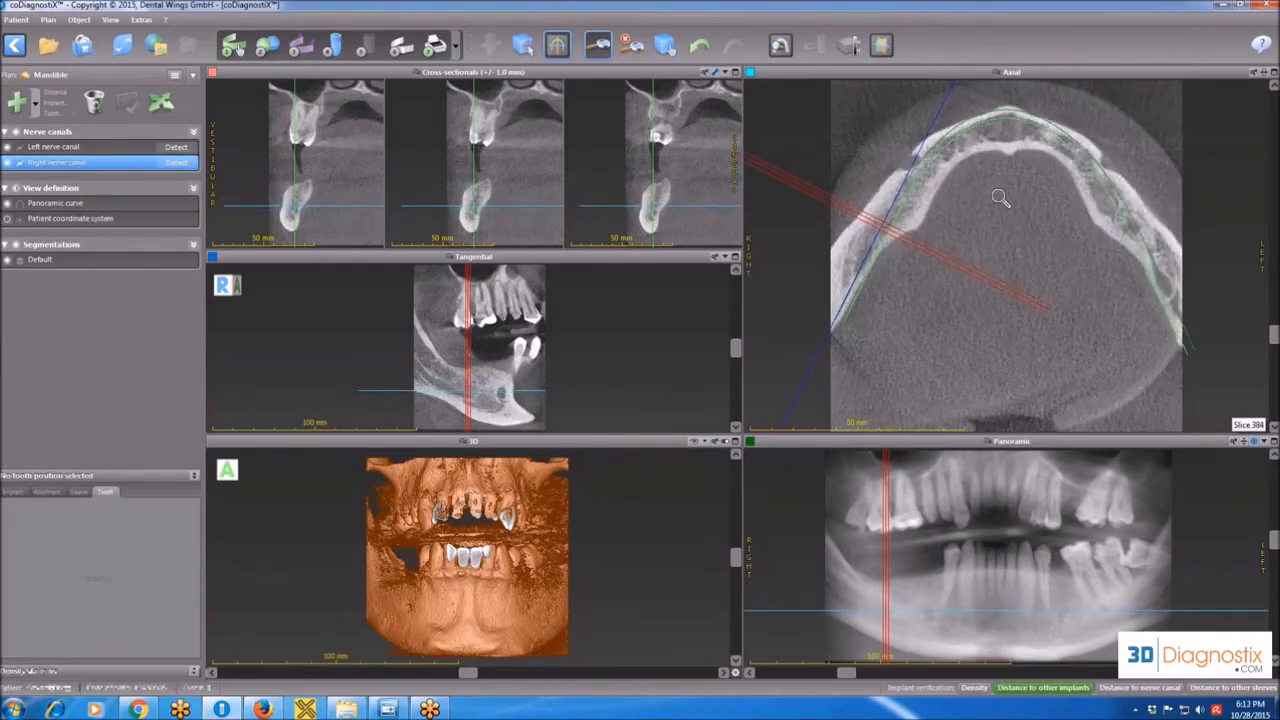
pyautogui.scroll(20, 1001, 197)
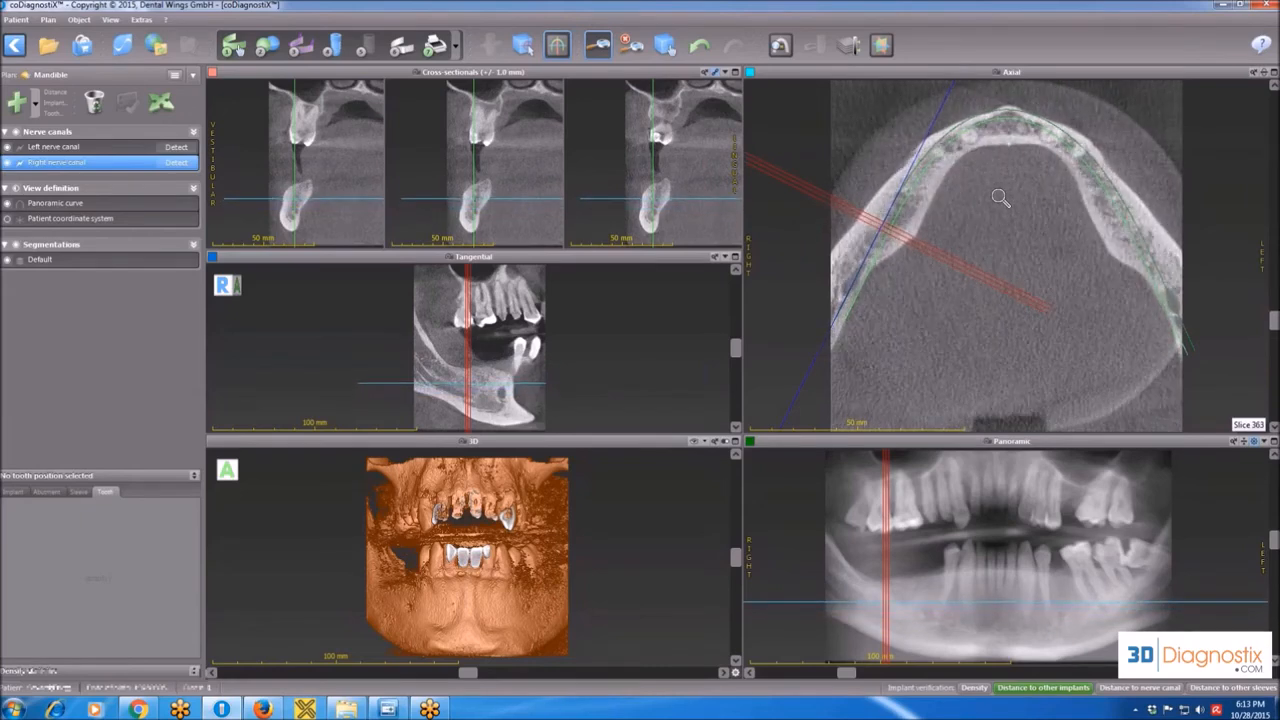
pyautogui.scroll(20, 1001, 197)
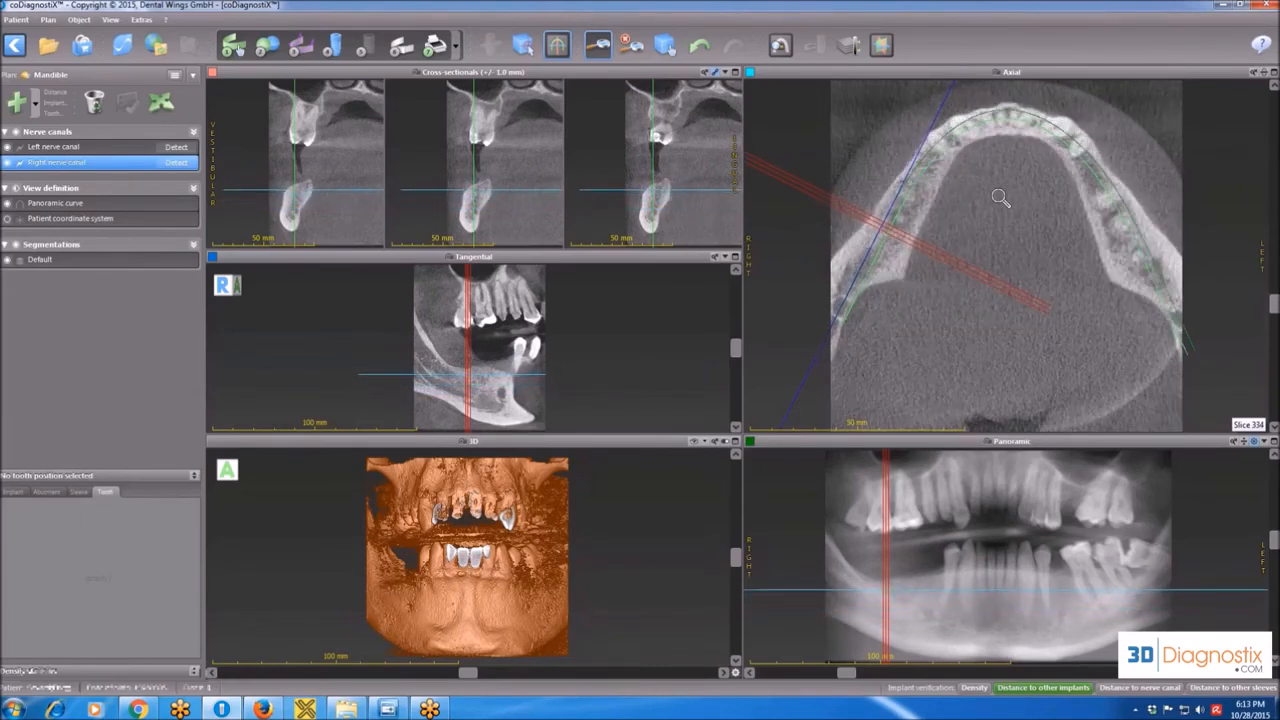
pyautogui.scroll(20, 1001, 197)
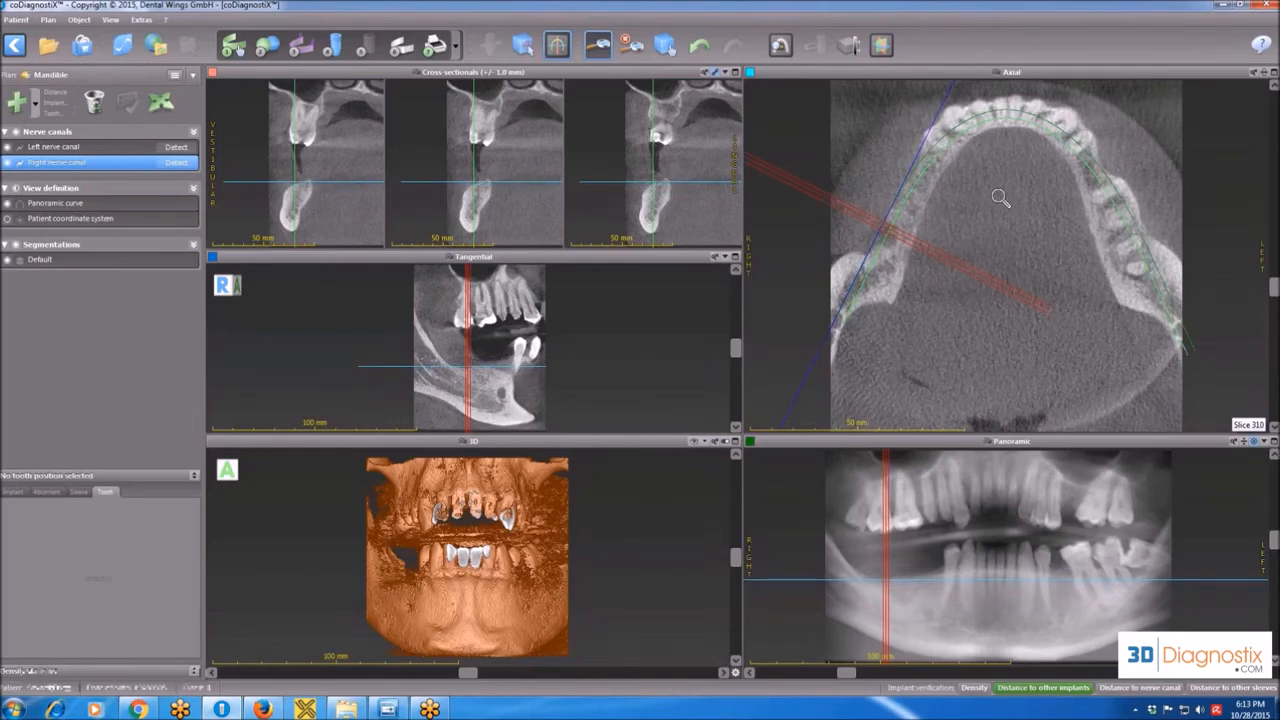
pyautogui.scroll(15, 1001, 197)
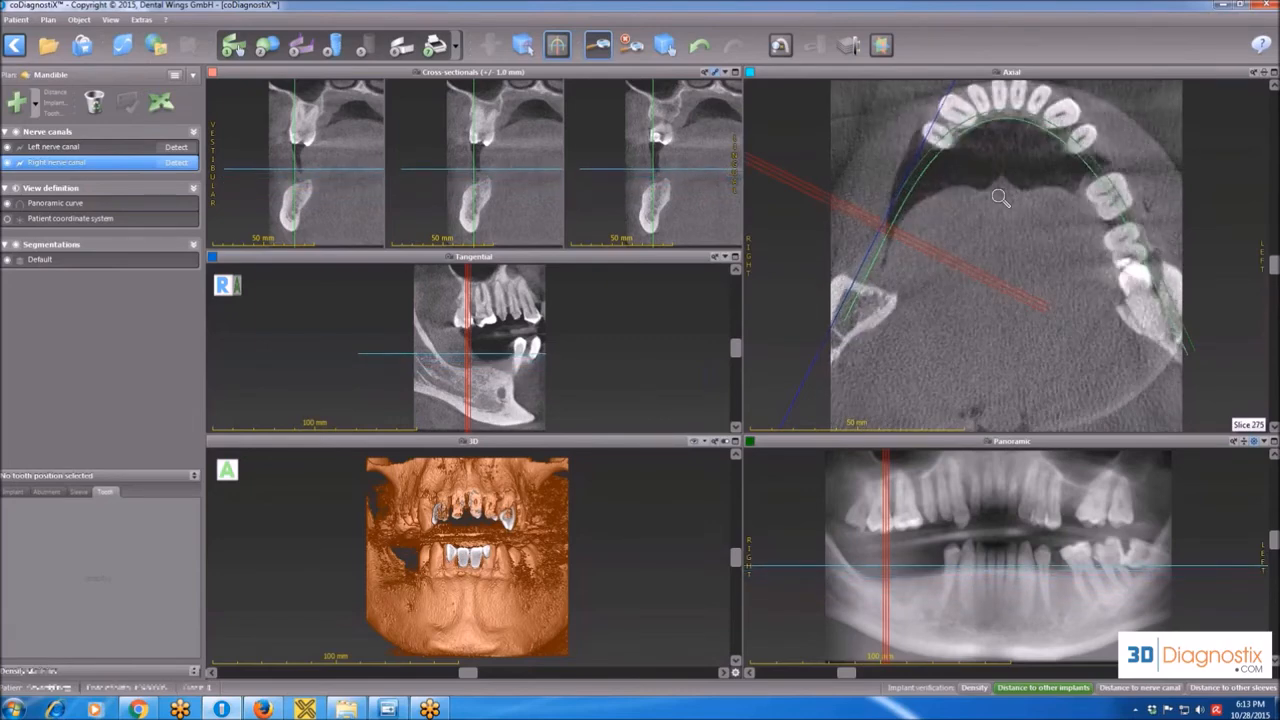
# Move the cross-sectional slices along the panoramic curve from the right posterior mandible past the midline to the left canine region.
pyautogui.scroll(-10, 514, 179)
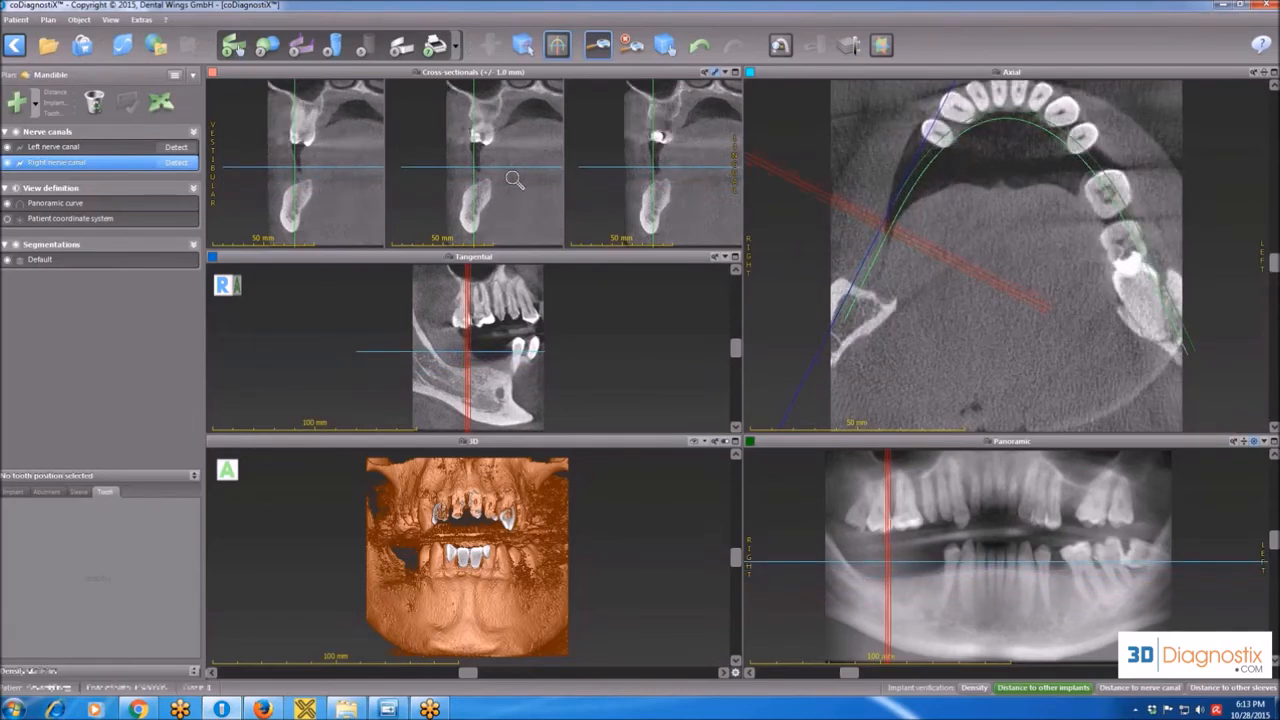
pyautogui.scroll(-10, 514, 179)
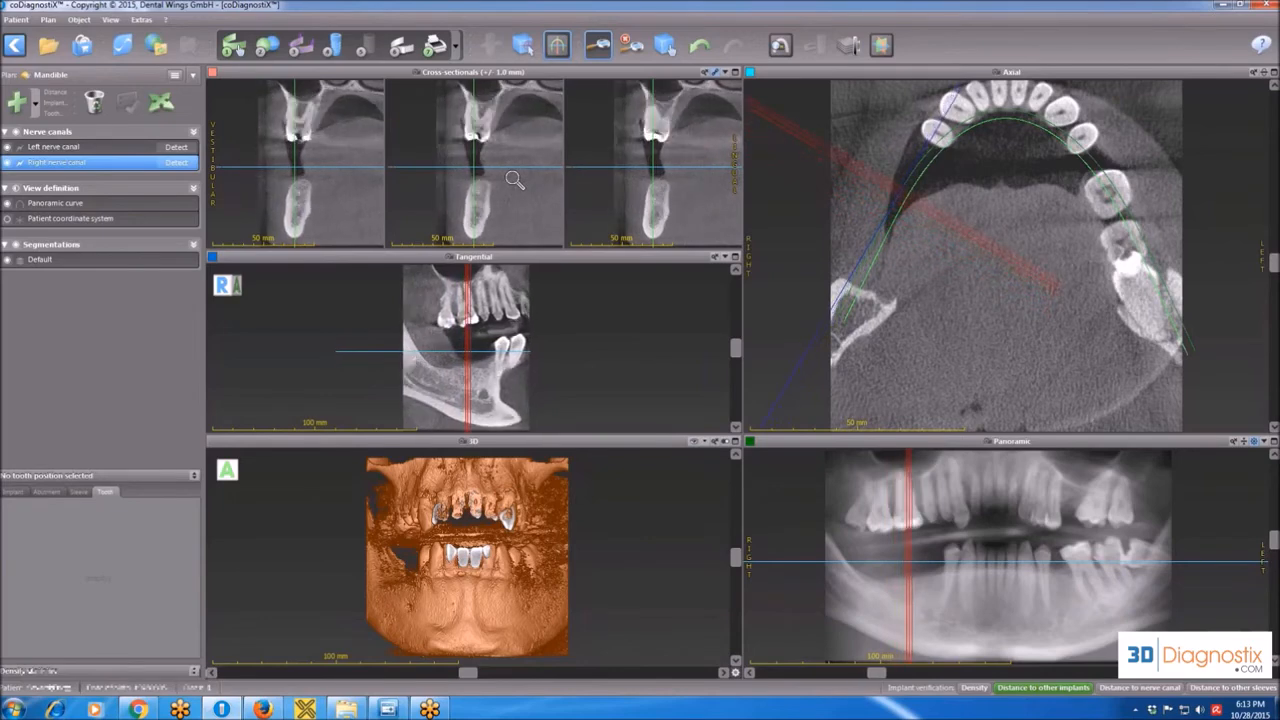
pyautogui.scroll(-10, 514, 179)
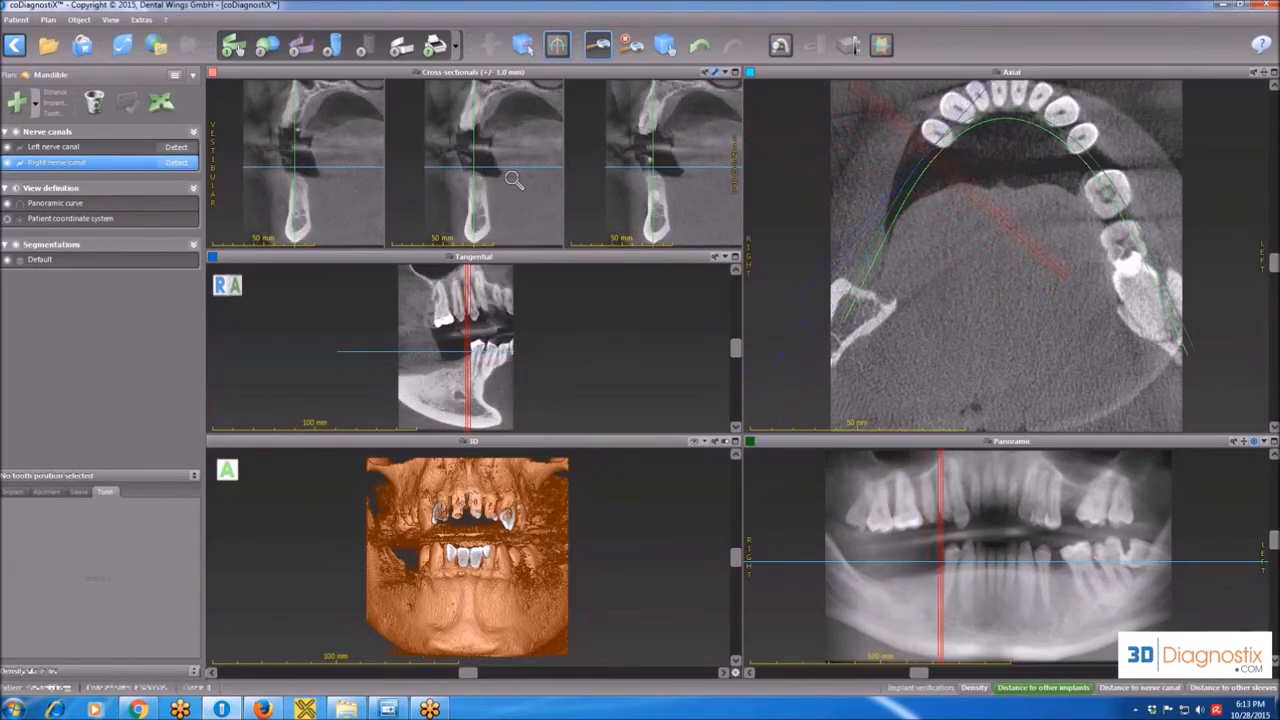
pyautogui.scroll(-10, 514, 179)
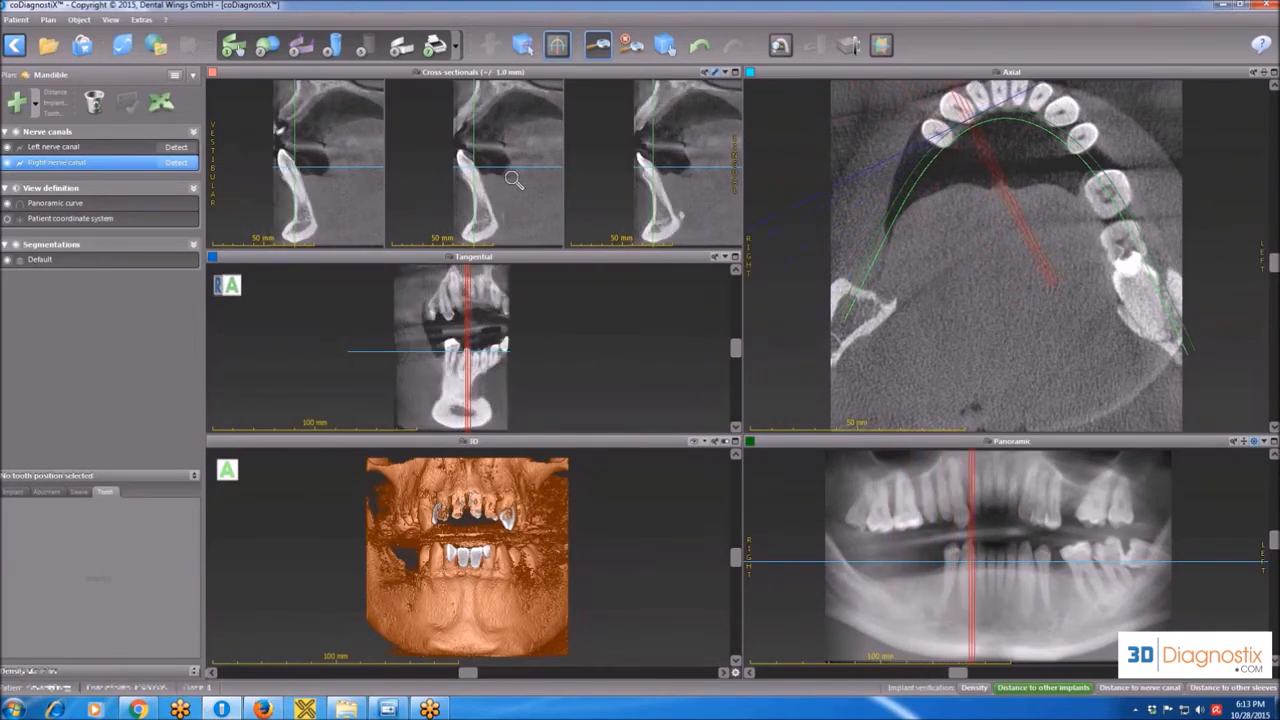
pyautogui.scroll(-10, 514, 179)
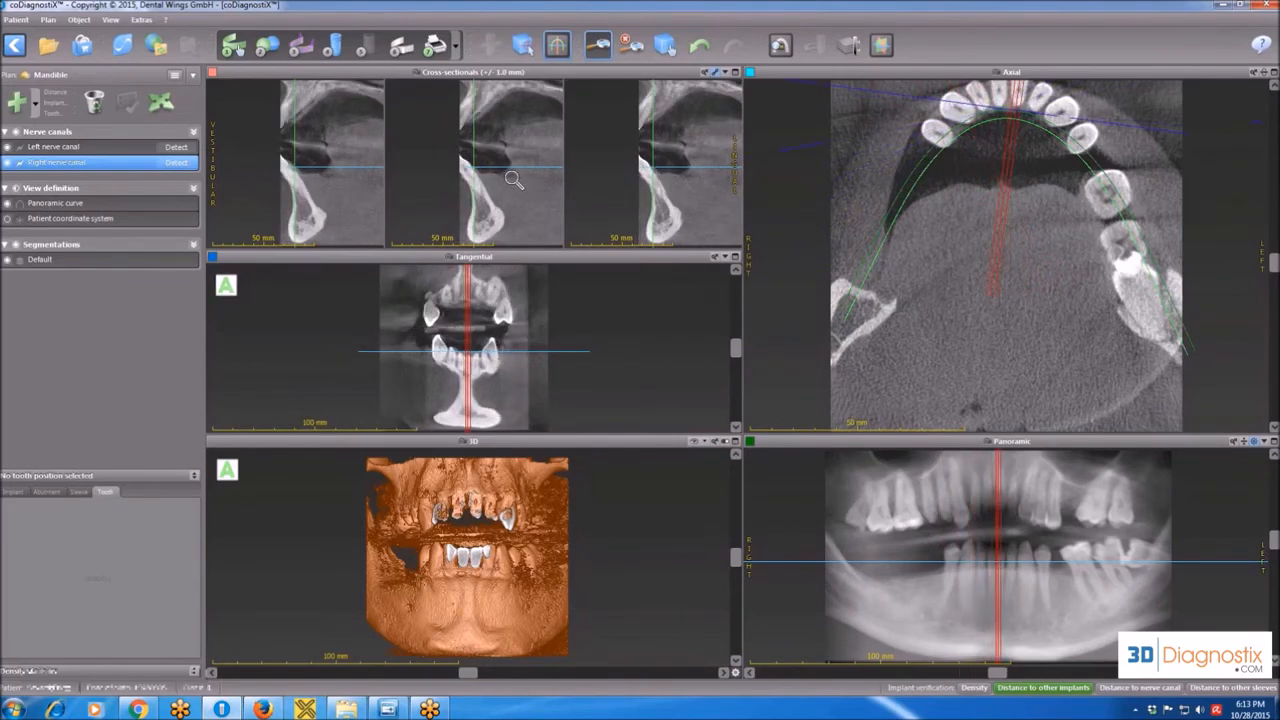
pyautogui.scroll(-5, 514, 179)
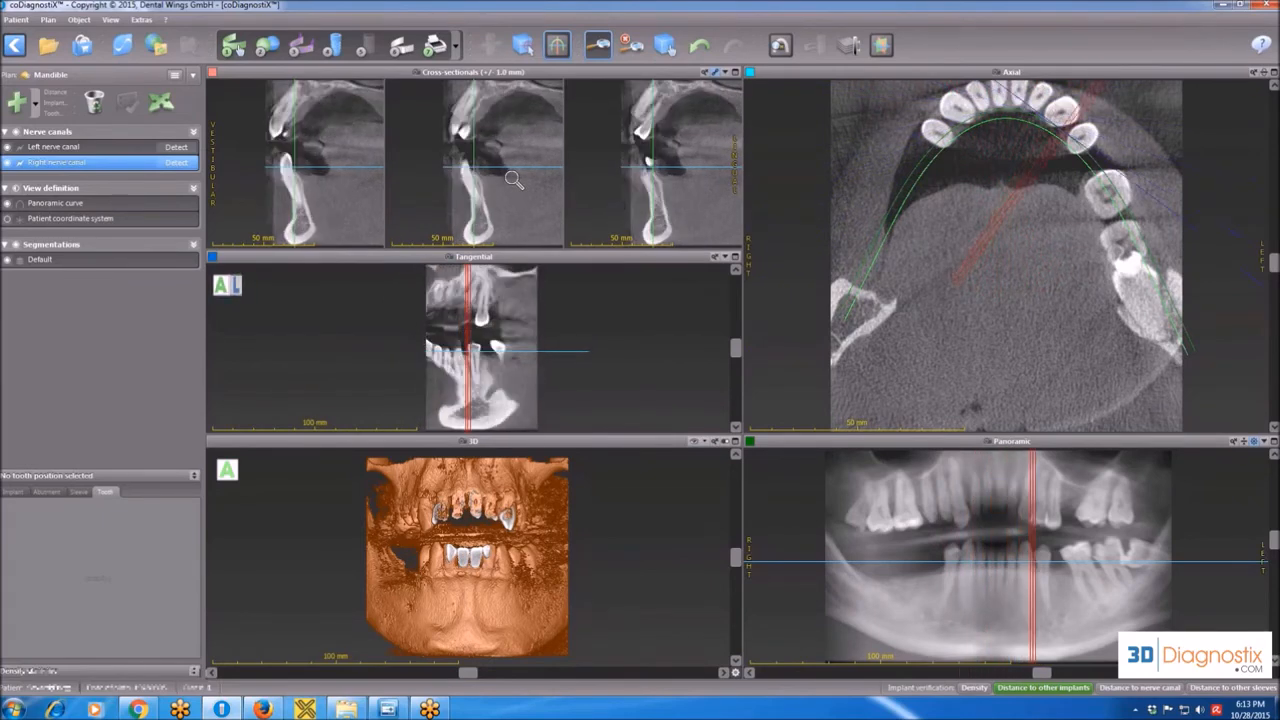
# Switch the panoramic view to single-slice display, step through its slices, and restore the X-ray-like display.
pyautogui.click(1254, 441)
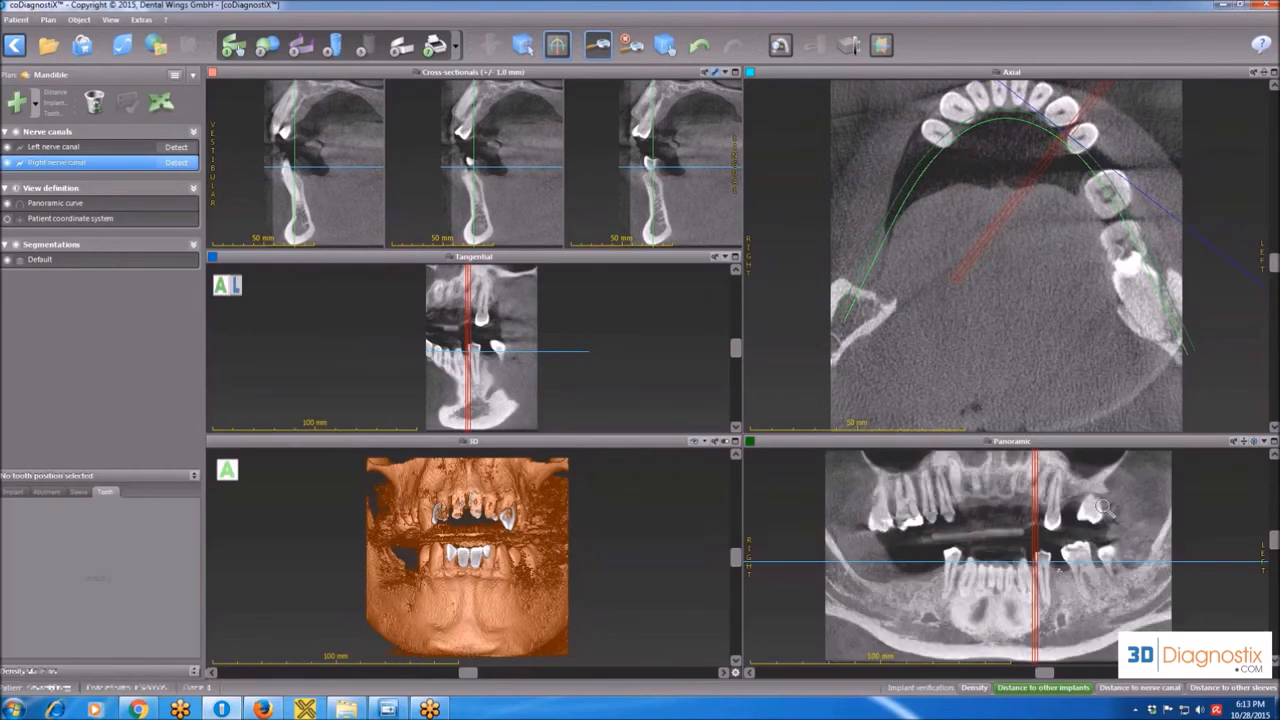
pyautogui.scroll(-3, 1075, 518)
pyautogui.scroll(-4, 1075, 518)
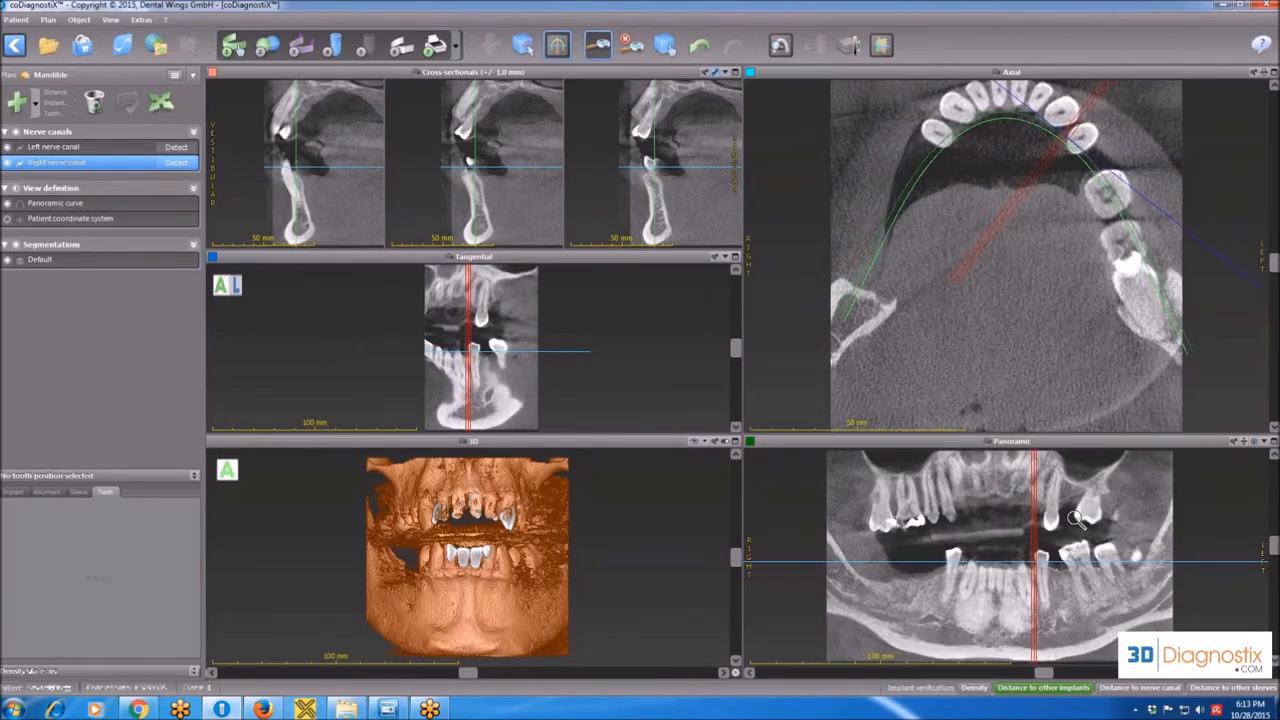
pyautogui.scroll(-5, 1075, 518)
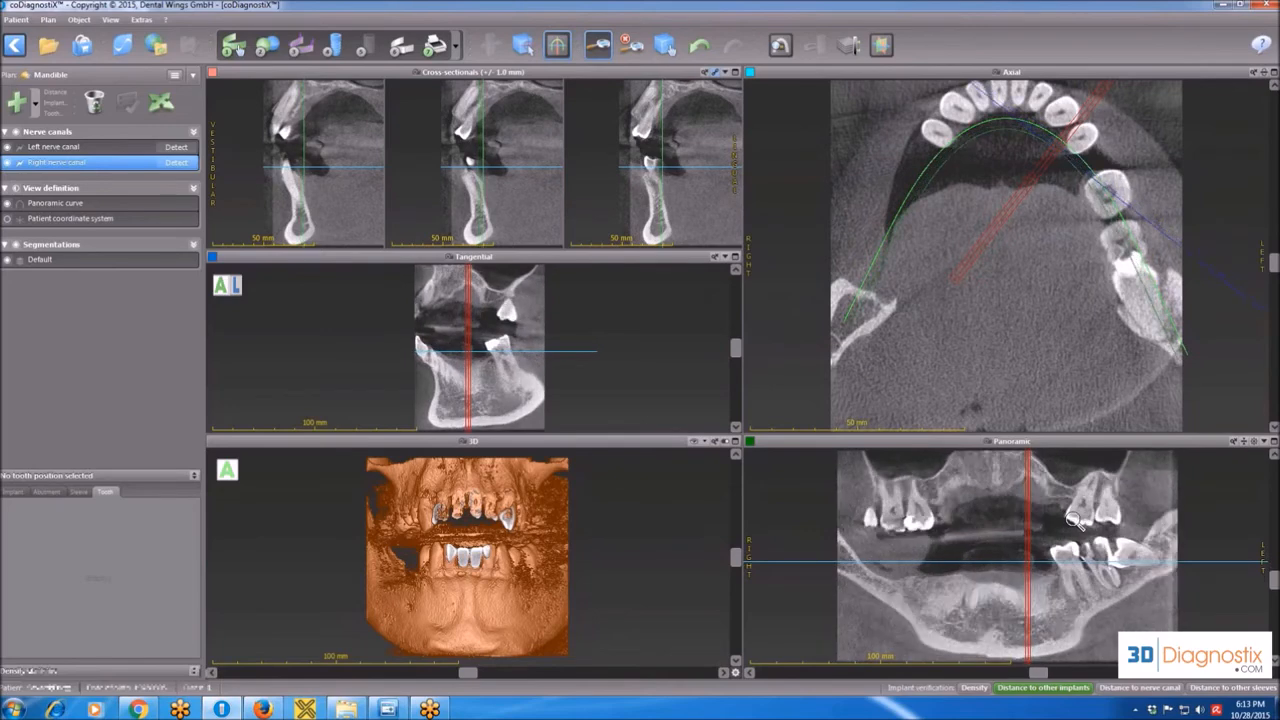
pyautogui.scroll(-4, 1075, 518)
pyautogui.scroll(-4, 1073, 518)
pyautogui.scroll(-4, 1074, 518)
pyautogui.scroll(-3, 1073, 518)
pyautogui.scroll(-5, 1070, 518)
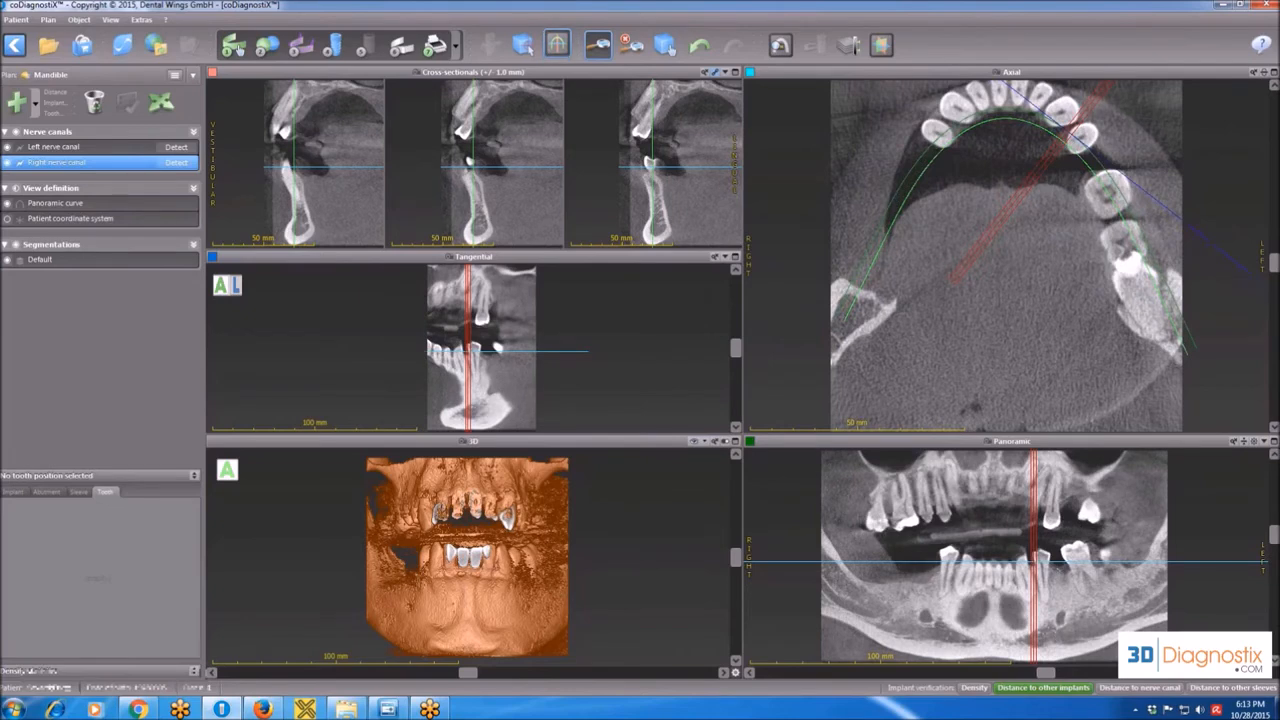
pyautogui.click(1254, 442)
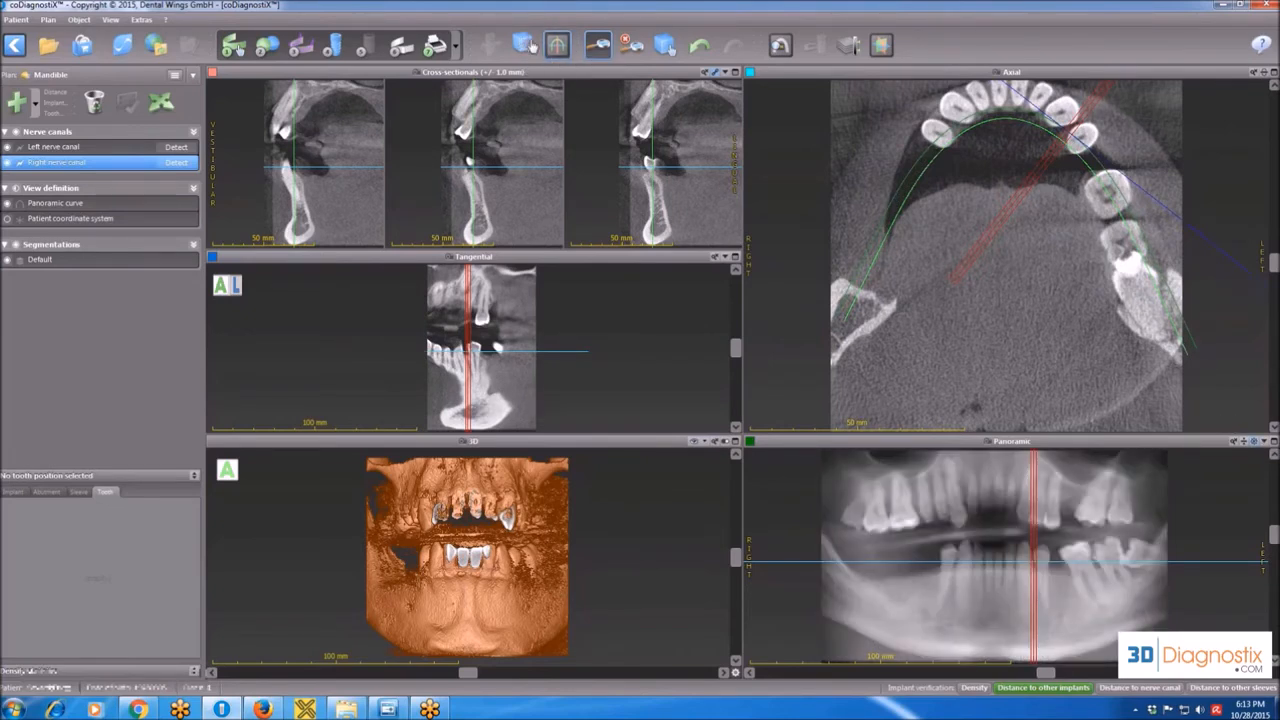
# Activate the Localizer and locate several upper and lower jaw points on both sides in the panoramic view.
pyautogui.click(525, 45)
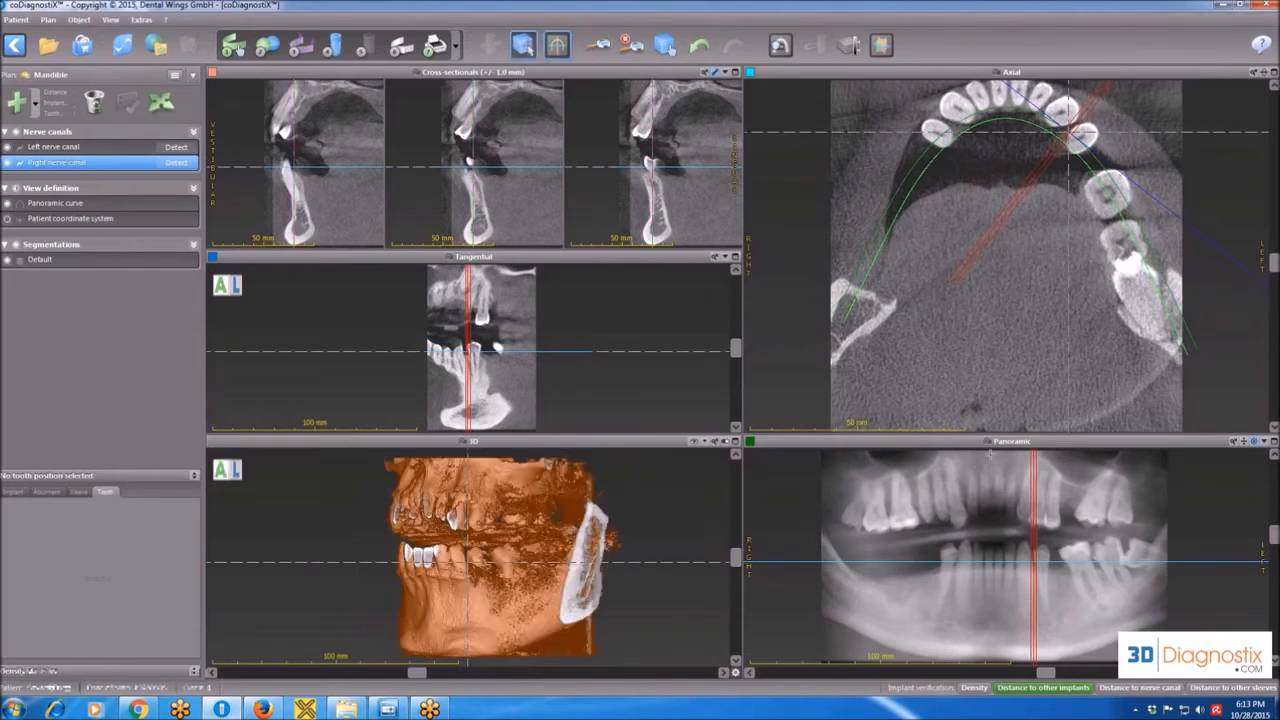
pyautogui.click(1058, 572)
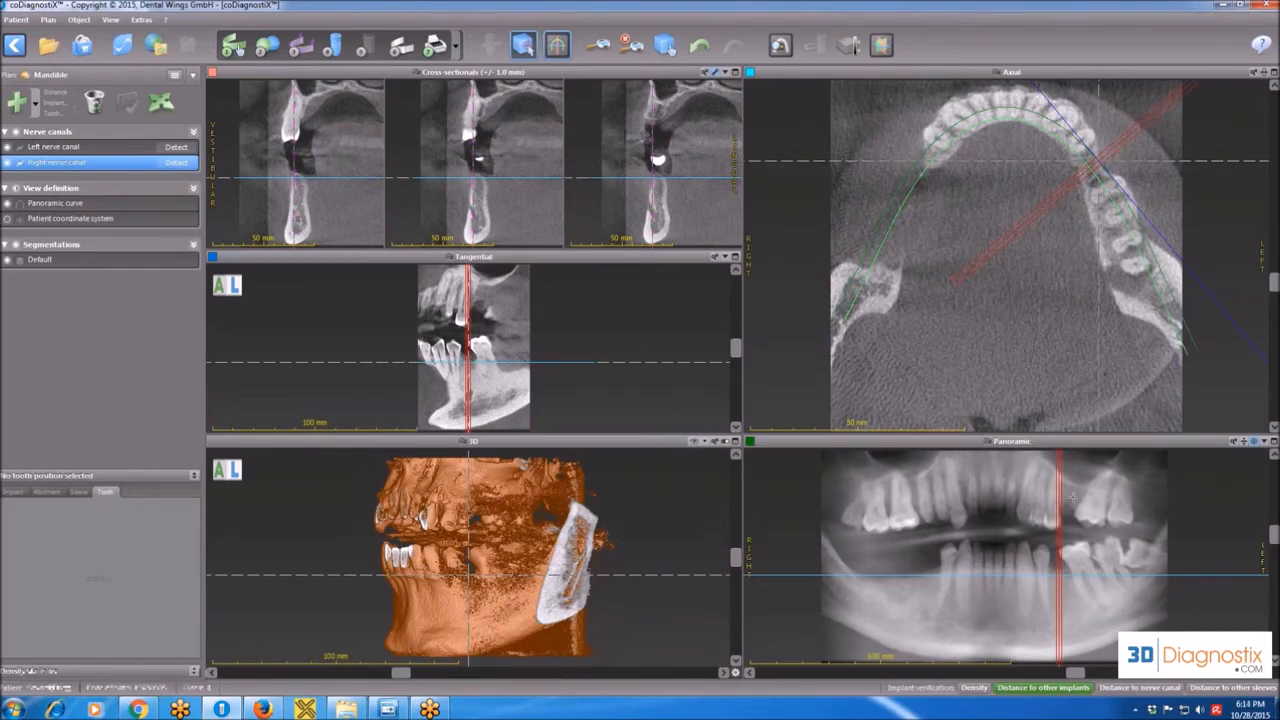
pyautogui.click(1072, 497)
pyautogui.click(1006, 504)
pyautogui.click(936, 586)
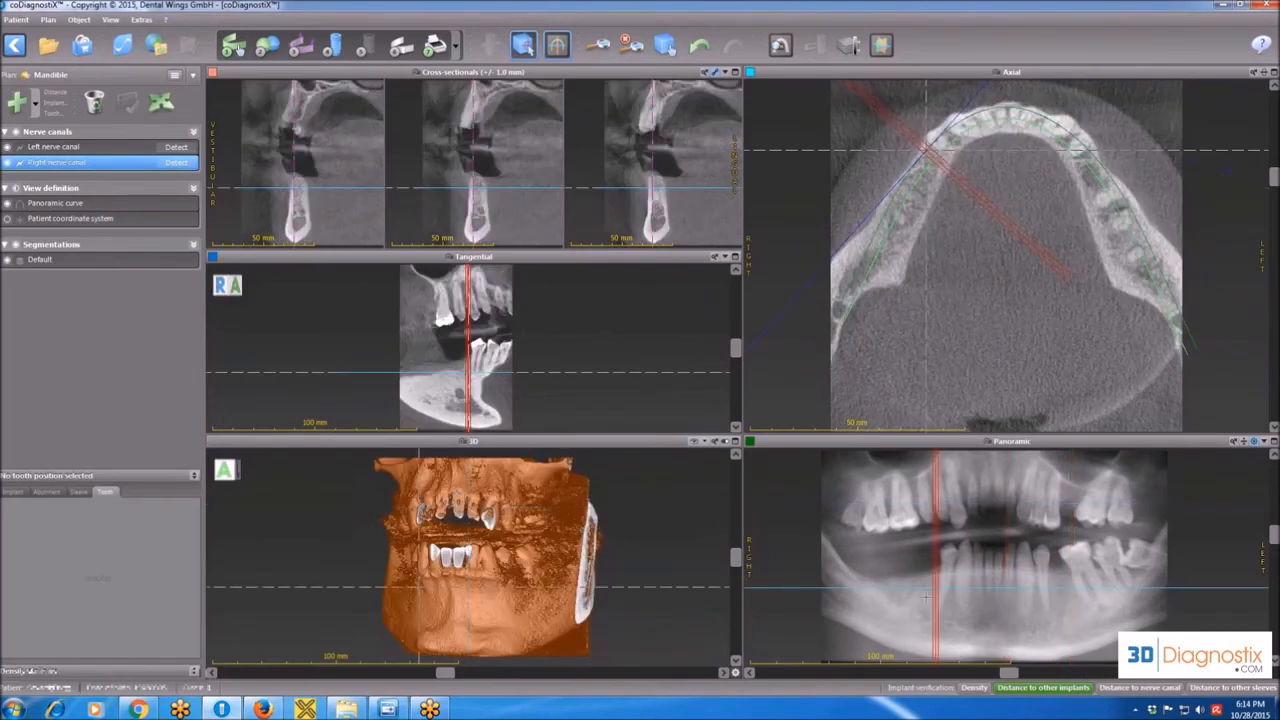
pyautogui.click(934, 612)
pyautogui.click(1010, 603)
pyautogui.click(1074, 601)
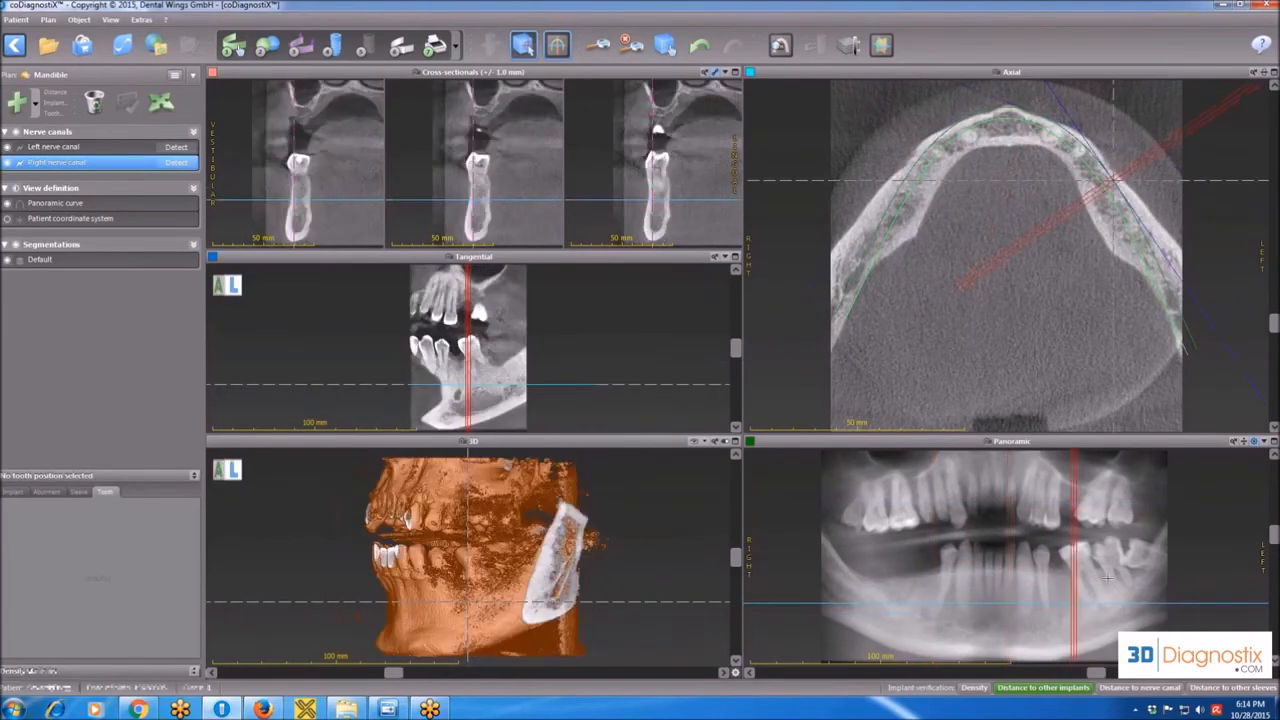
pyautogui.click(1115, 577)
pyautogui.click(1063, 577)
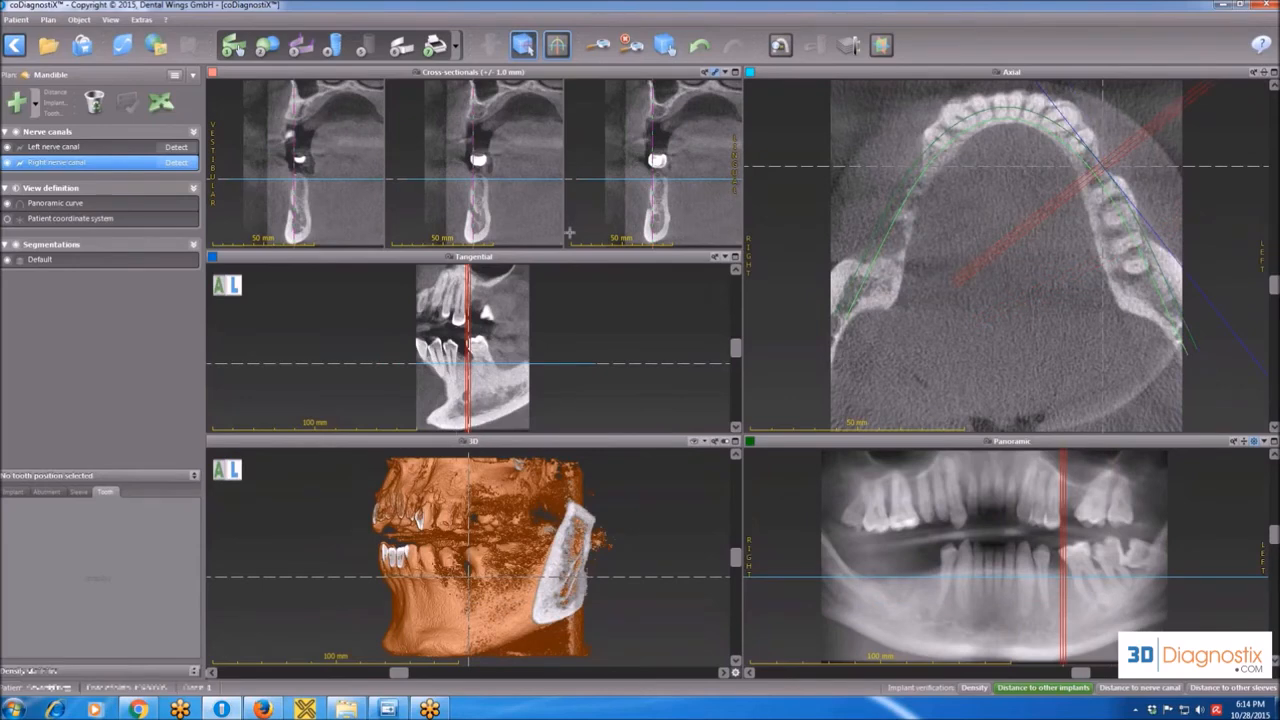
# Locate points in the axial, cross-sectional and 3D views with the Localizer, and turn off the Localizer and reference lines.
pyautogui.click(1003, 128)
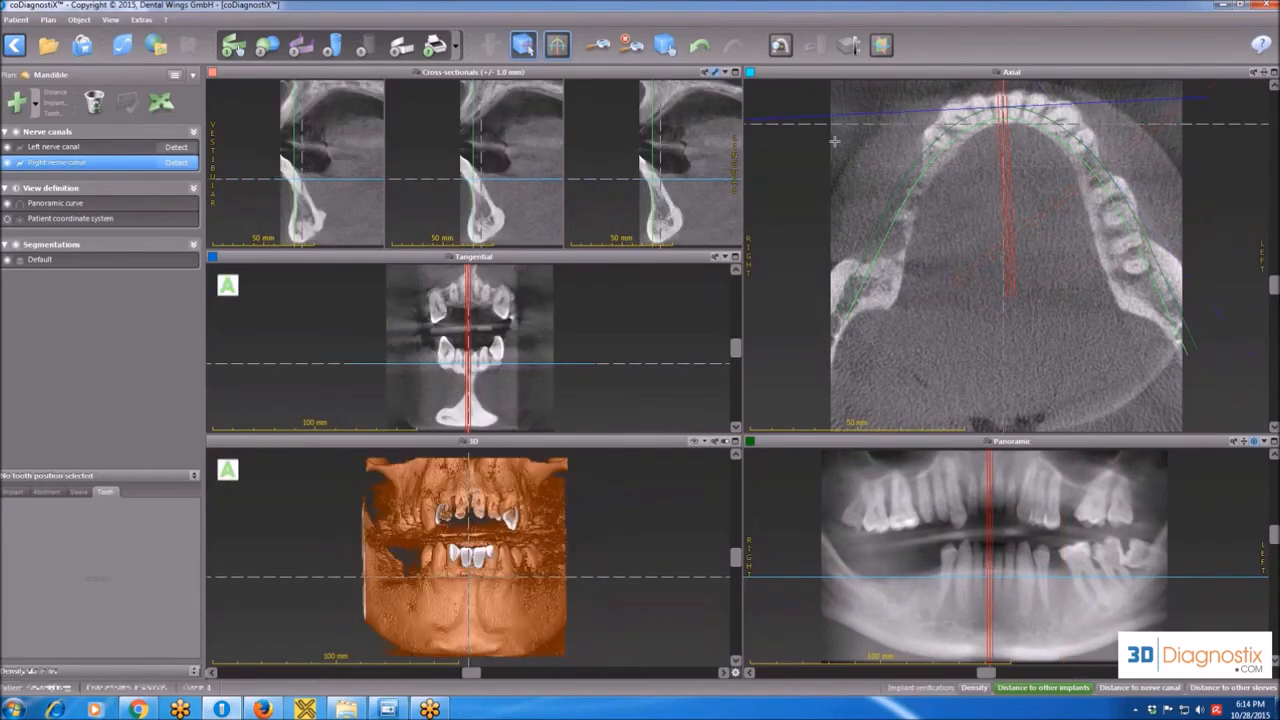
pyautogui.click(658, 204)
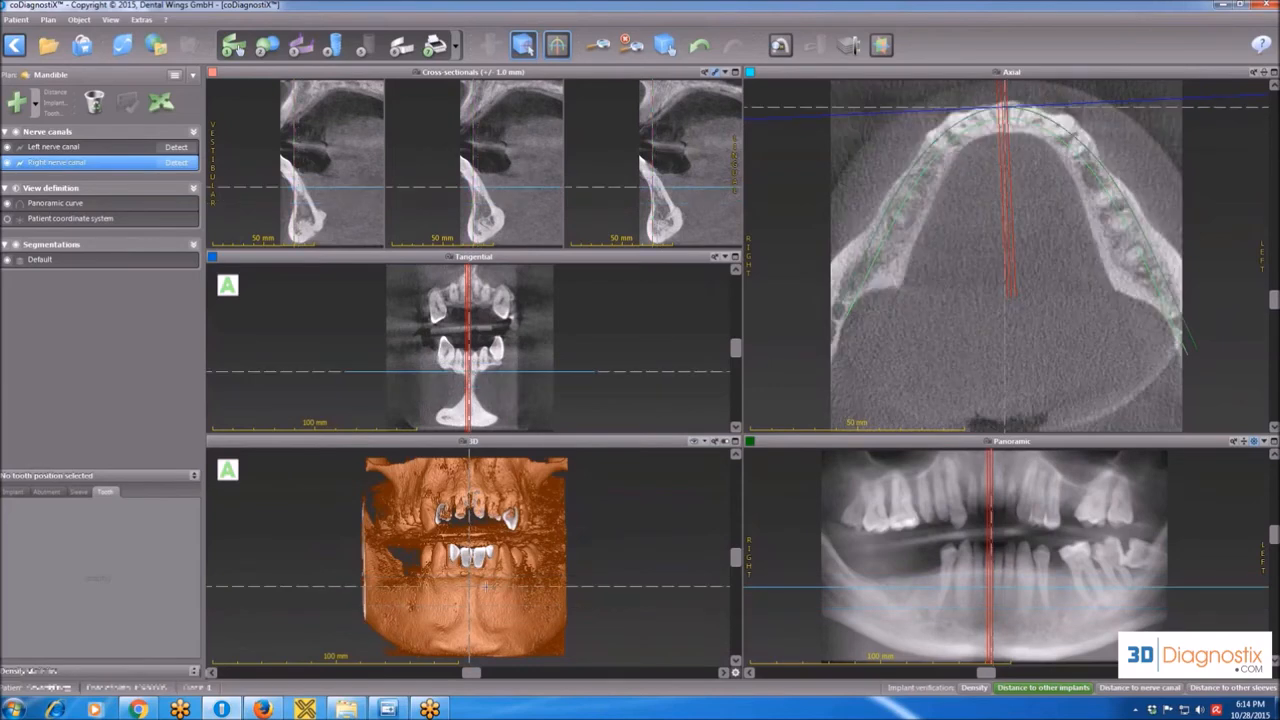
pyautogui.click(490, 597)
pyautogui.click(419, 603)
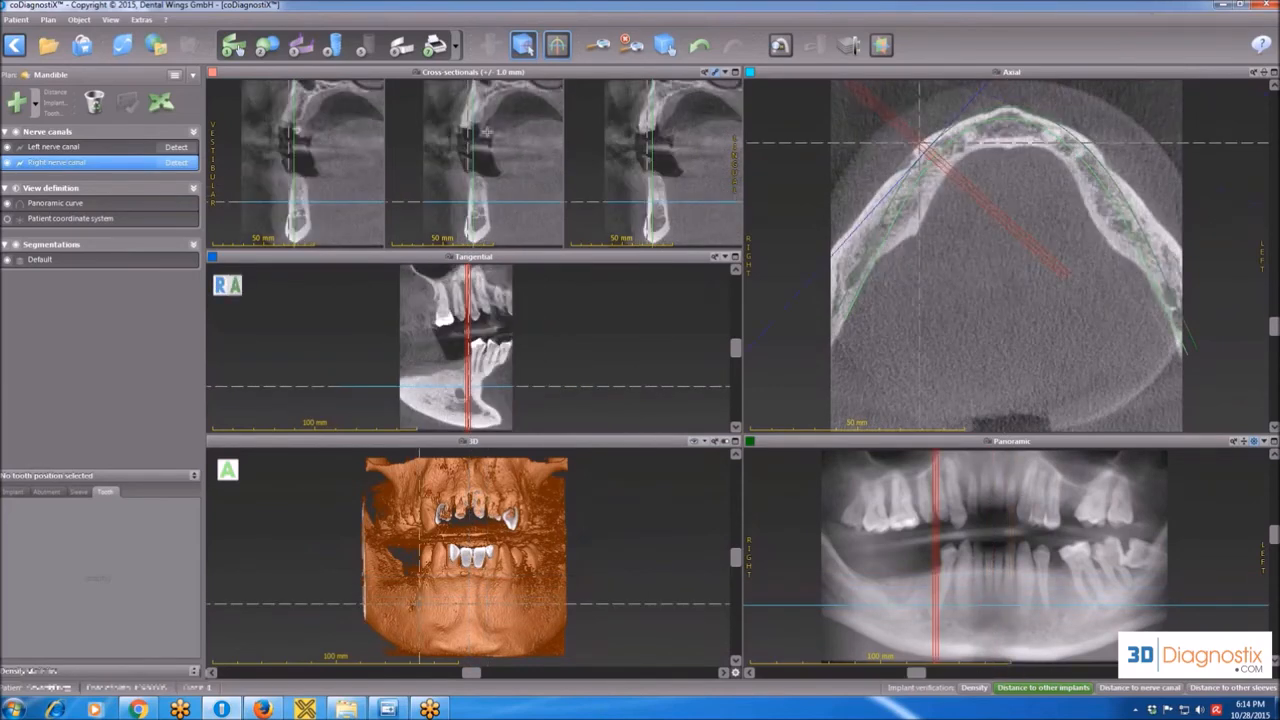
pyautogui.click(487, 132)
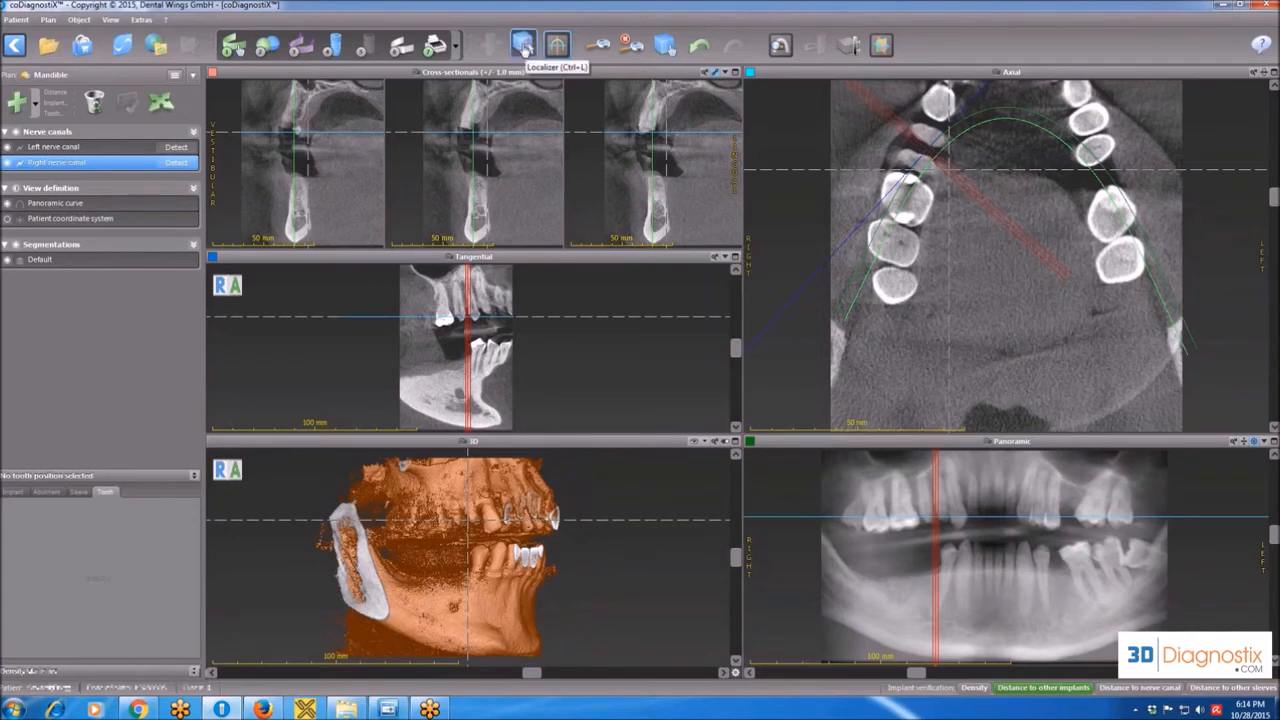
pyautogui.click(523, 44)
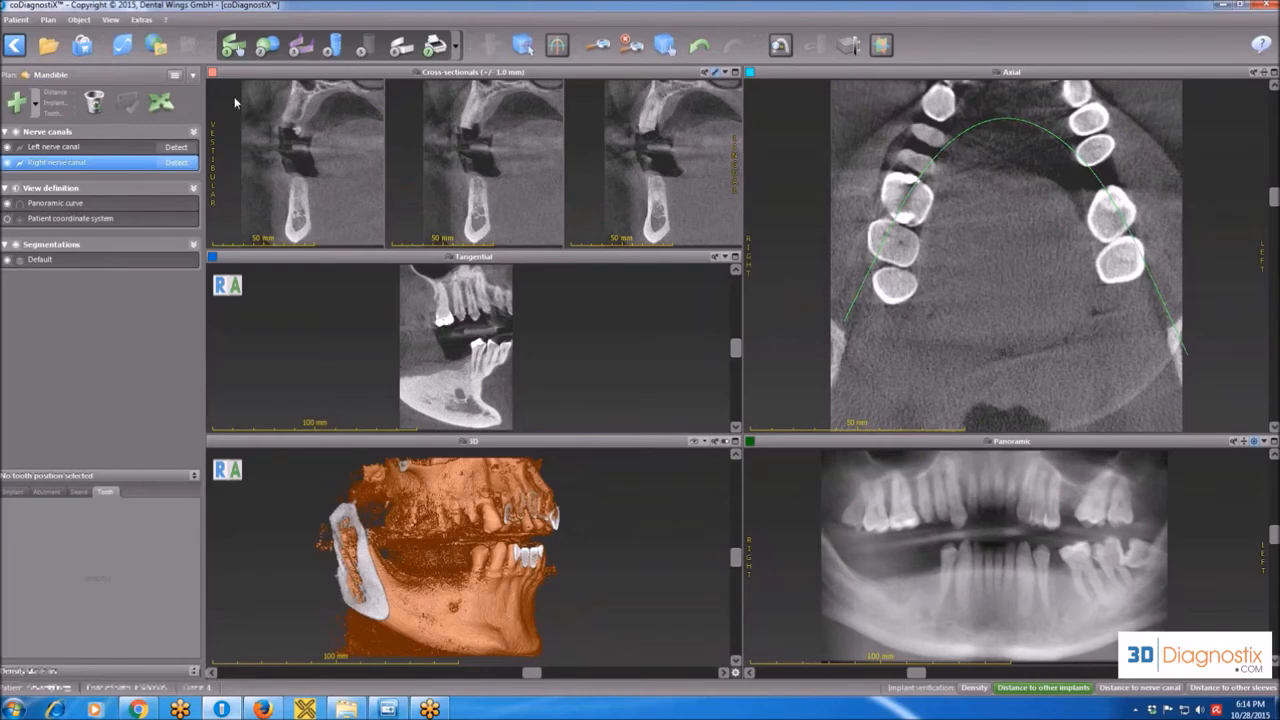
# Shift the cross-sectional images within their view with the move tool, and maximize the cross-sectional view.
pyautogui.click(160, 104)
pyautogui.click(672, 50)
pyautogui.moveTo(634, 163); pyautogui.dragTo(595, 148)
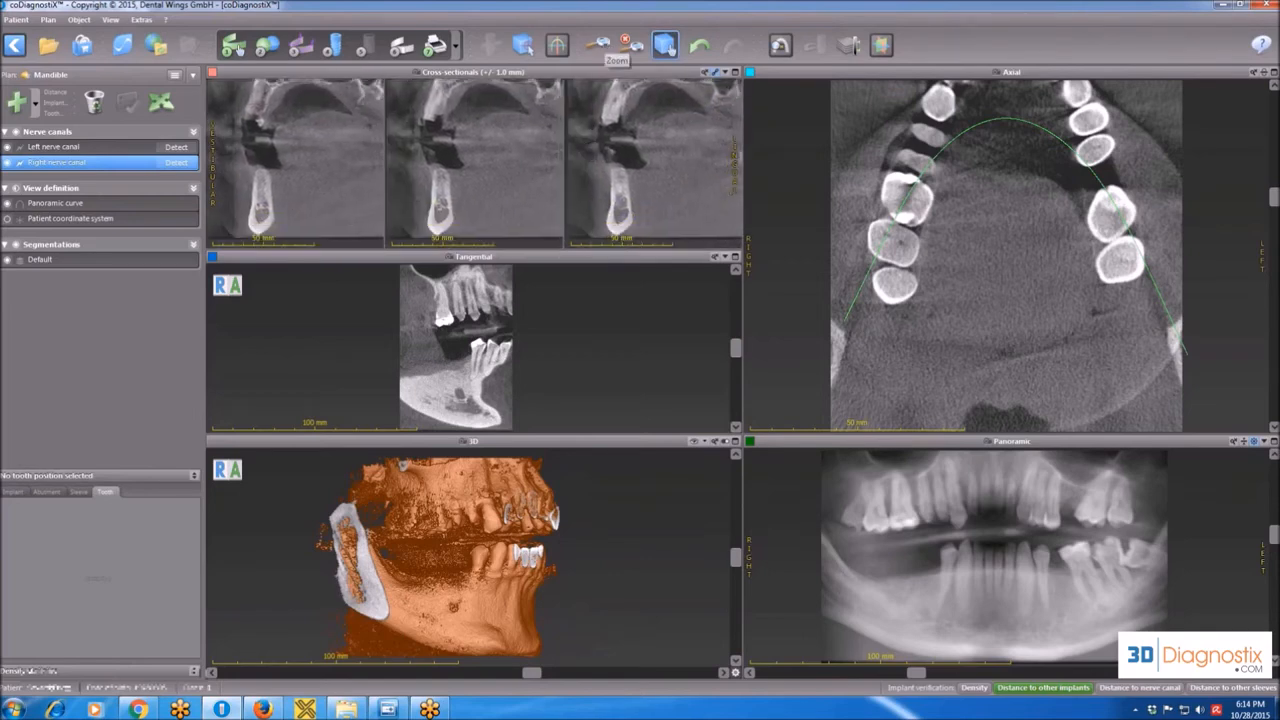
pyautogui.doubleClick(624, 71)
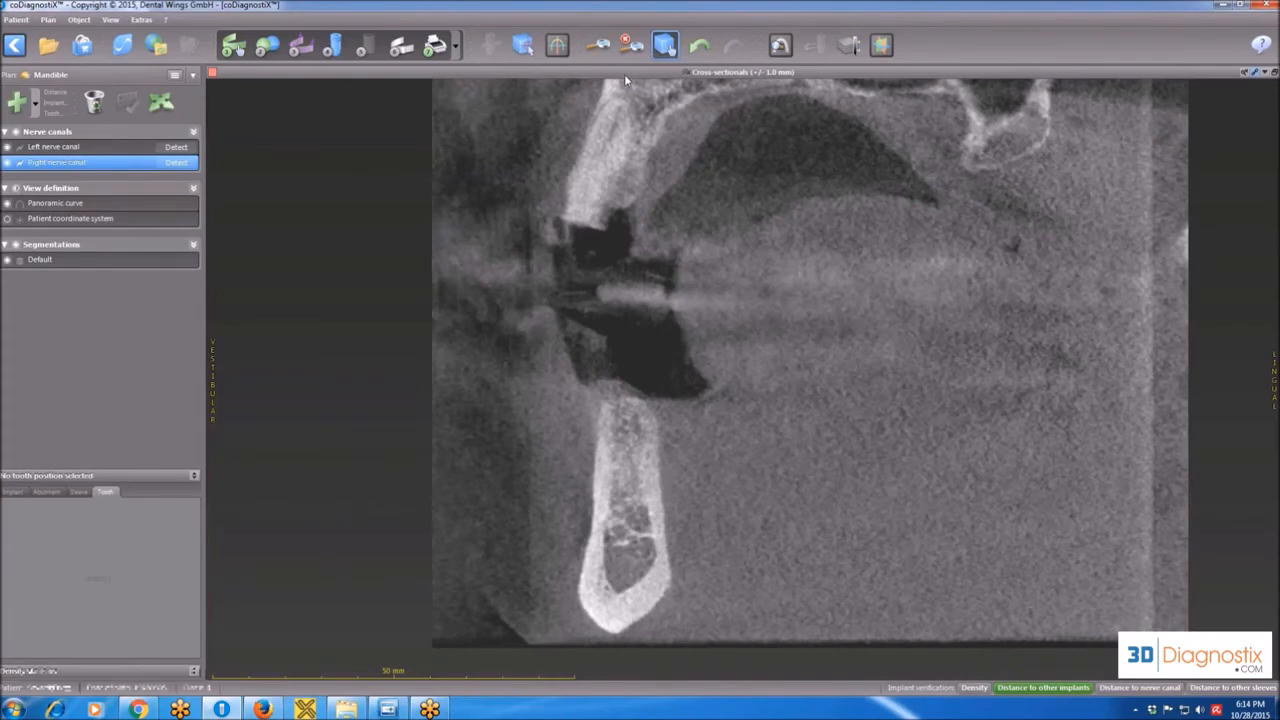
# Zoom into the mandibular ridge in the maximized cross-sectional view and move the enlarged image to another part of the bone.
pyautogui.click(598, 45)
pyautogui.moveTo(614, 488); pyautogui.dragTo(680, 171)
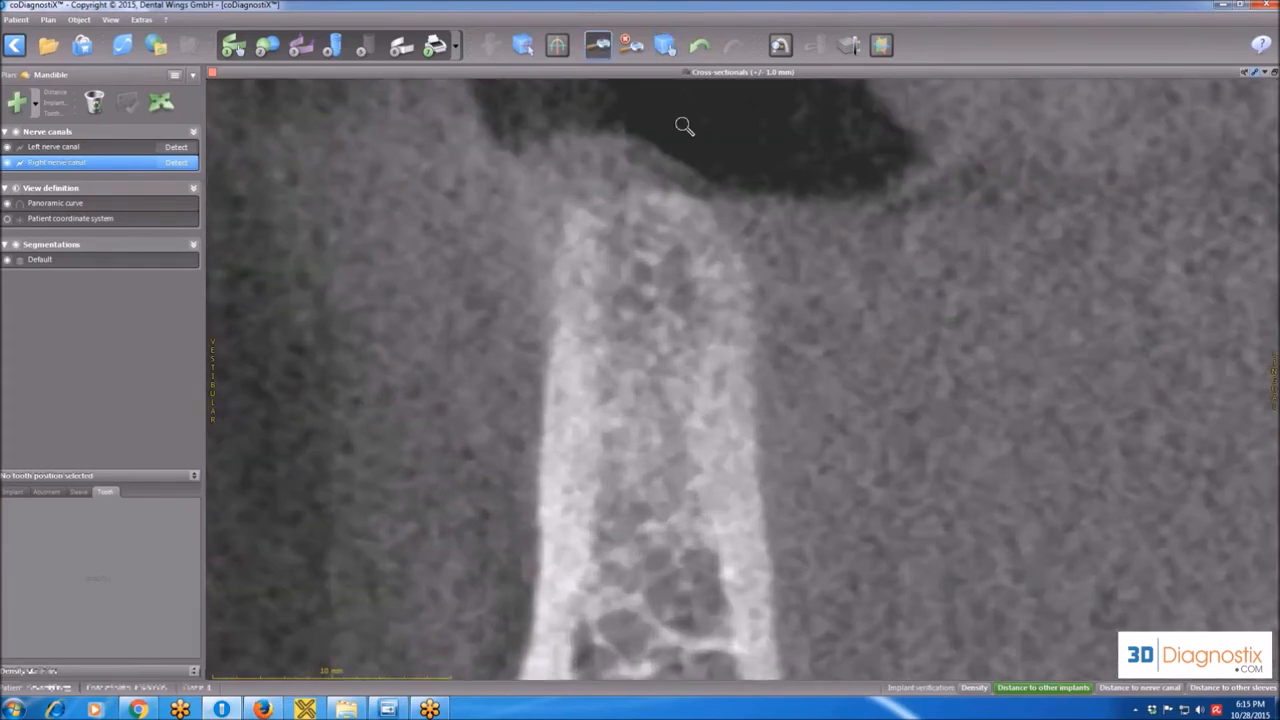
pyautogui.click(665, 45)
pyautogui.moveTo(666, 534); pyautogui.dragTo(686, 440)
# Reset the zoom and position of the cross-sectional view and restore the layout with all views.
pyautogui.click(665, 45)
pyautogui.click(632, 46)
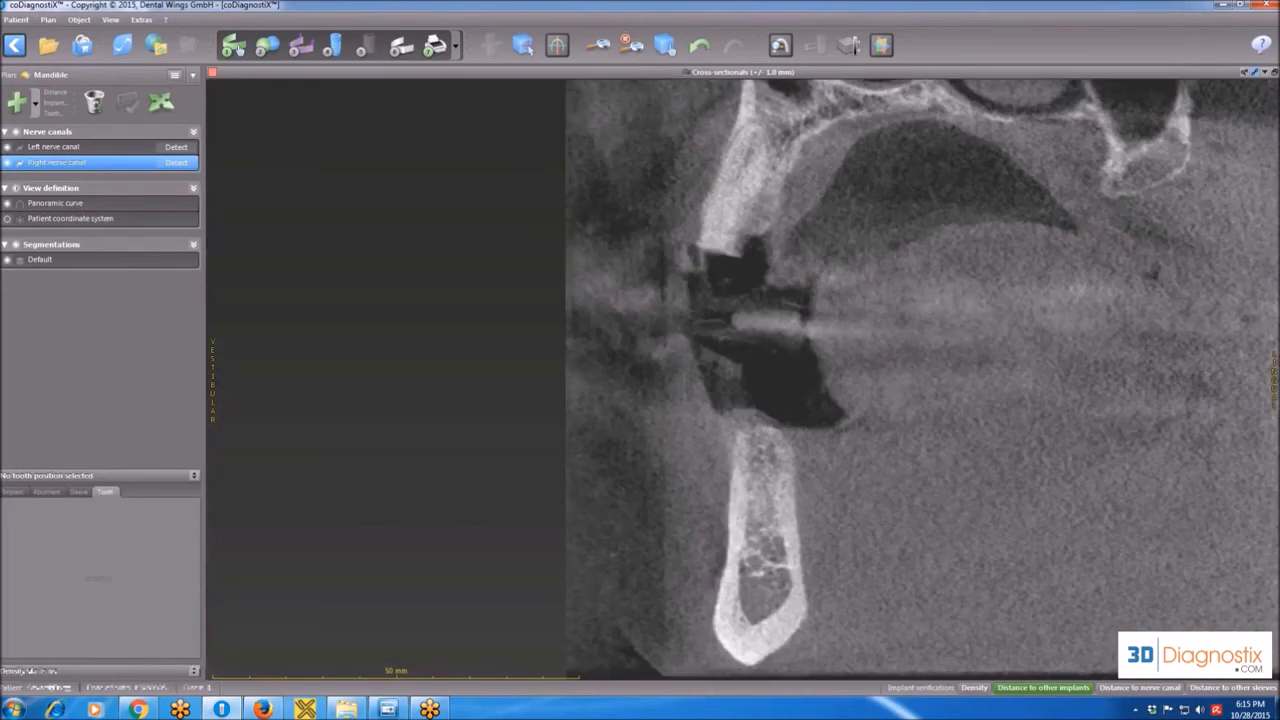
pyautogui.click(1274, 72)
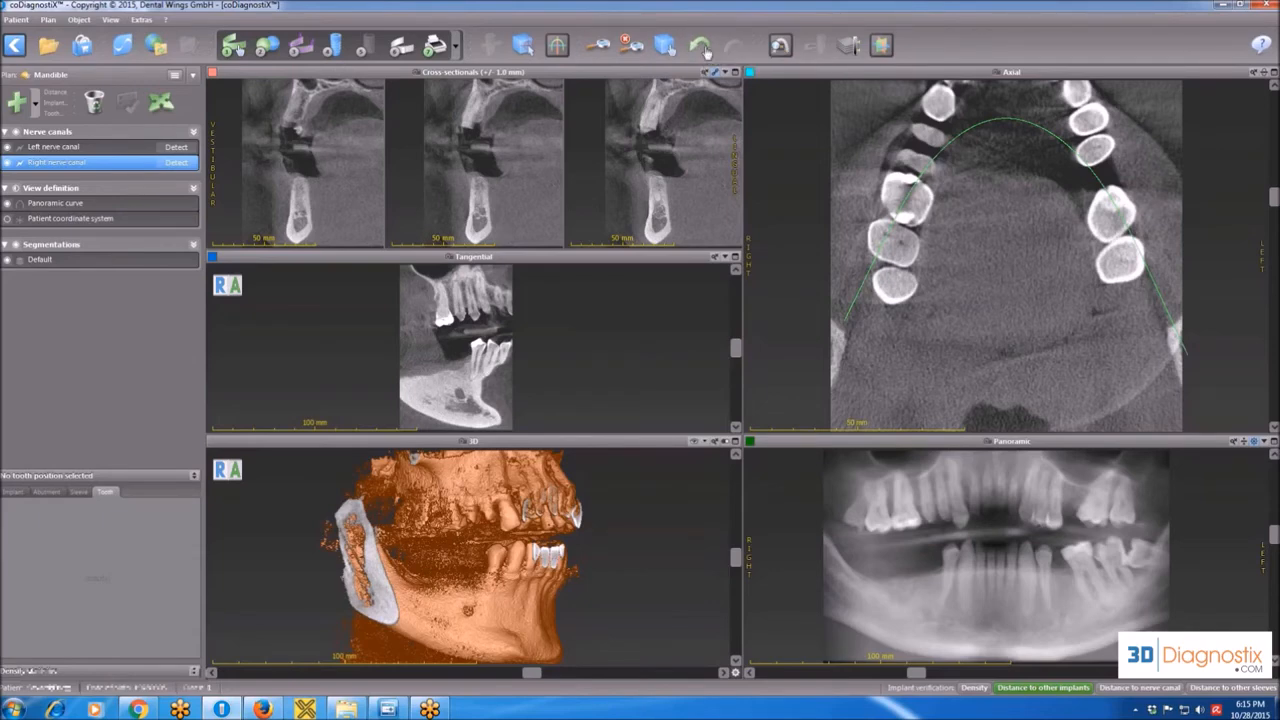
# Undo the latest panoramic curve changes and redo them.
pyautogui.click(701, 47)
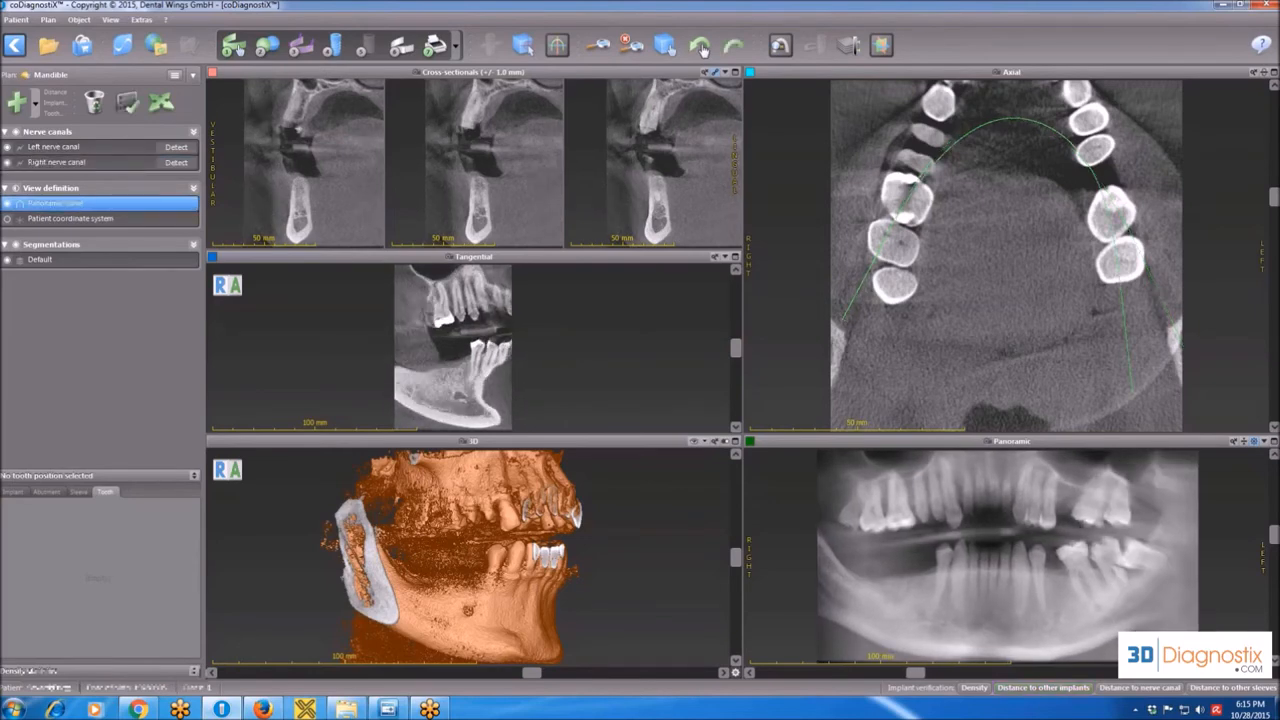
pyautogui.click(703, 49)
pyautogui.click(735, 47)
pyautogui.click(735, 47)
pyautogui.click(735, 47)
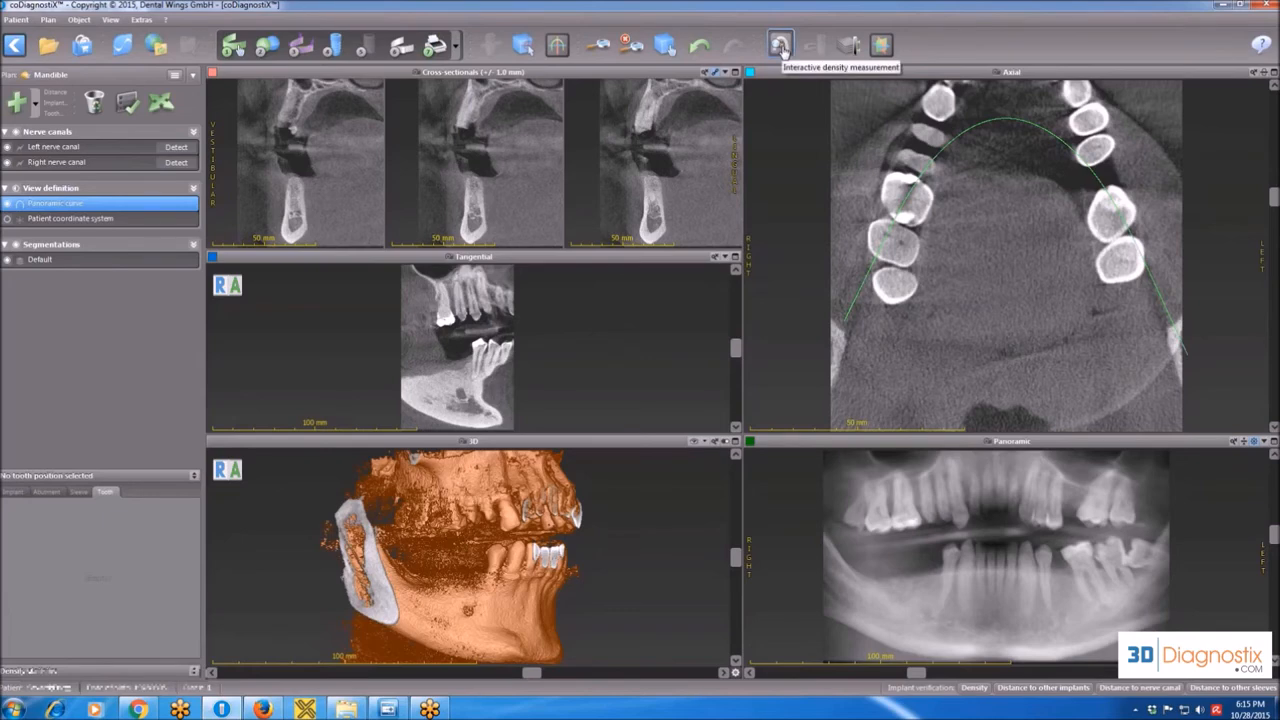
# Measure bone density interactively on the mandibular ridge in the maximized cross-sectional view, and restore the layout with all views.
pyautogui.click(781, 46)
pyautogui.click(735, 72)
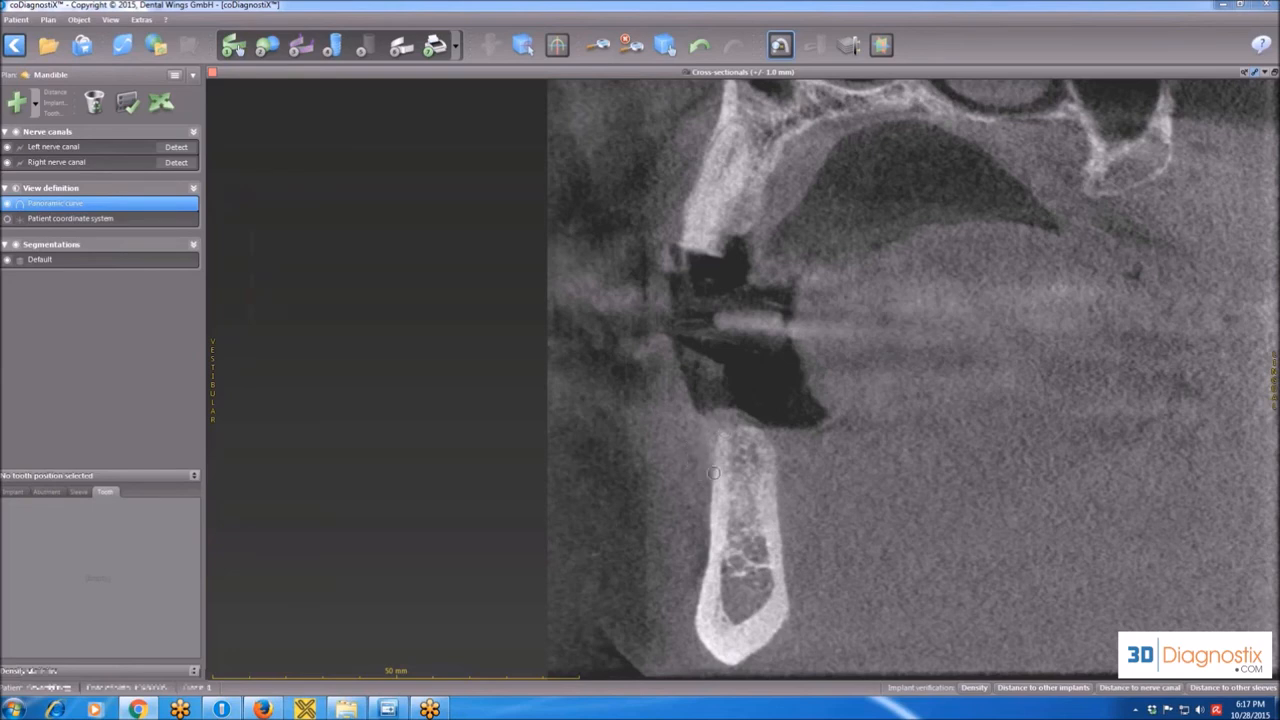
pyautogui.click(741, 459)
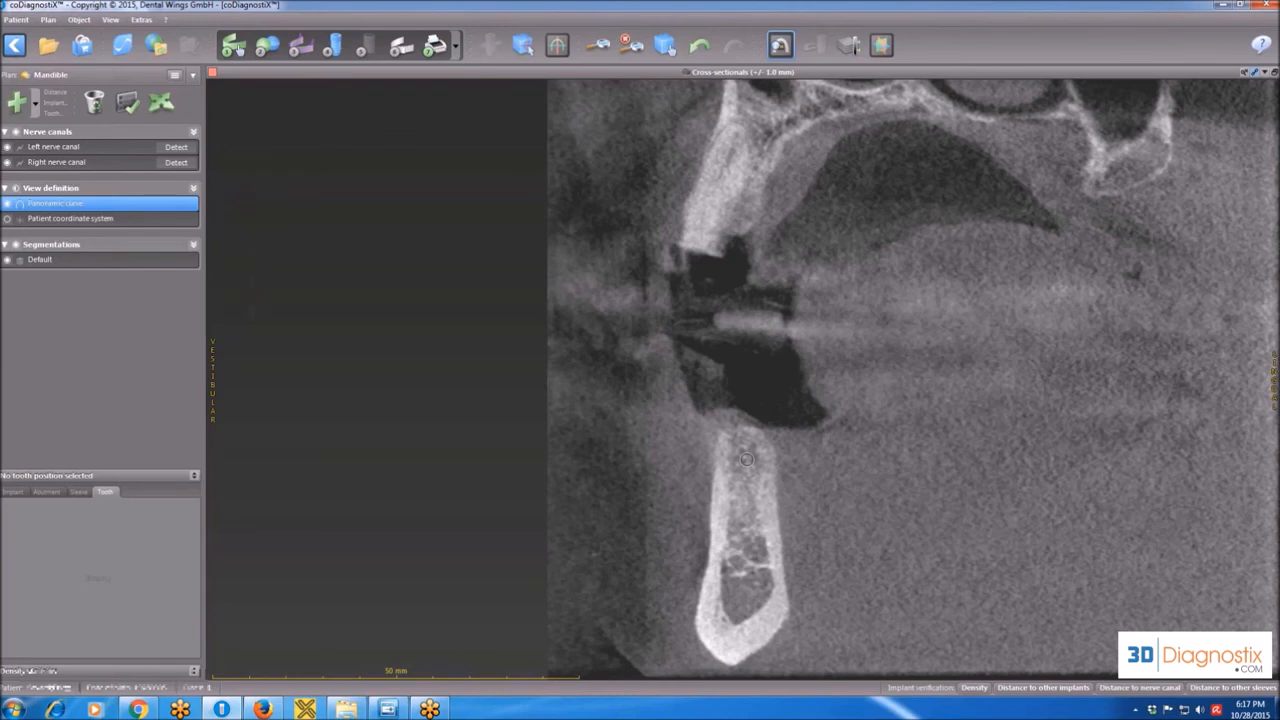
pyautogui.doubleClick(862, 73)
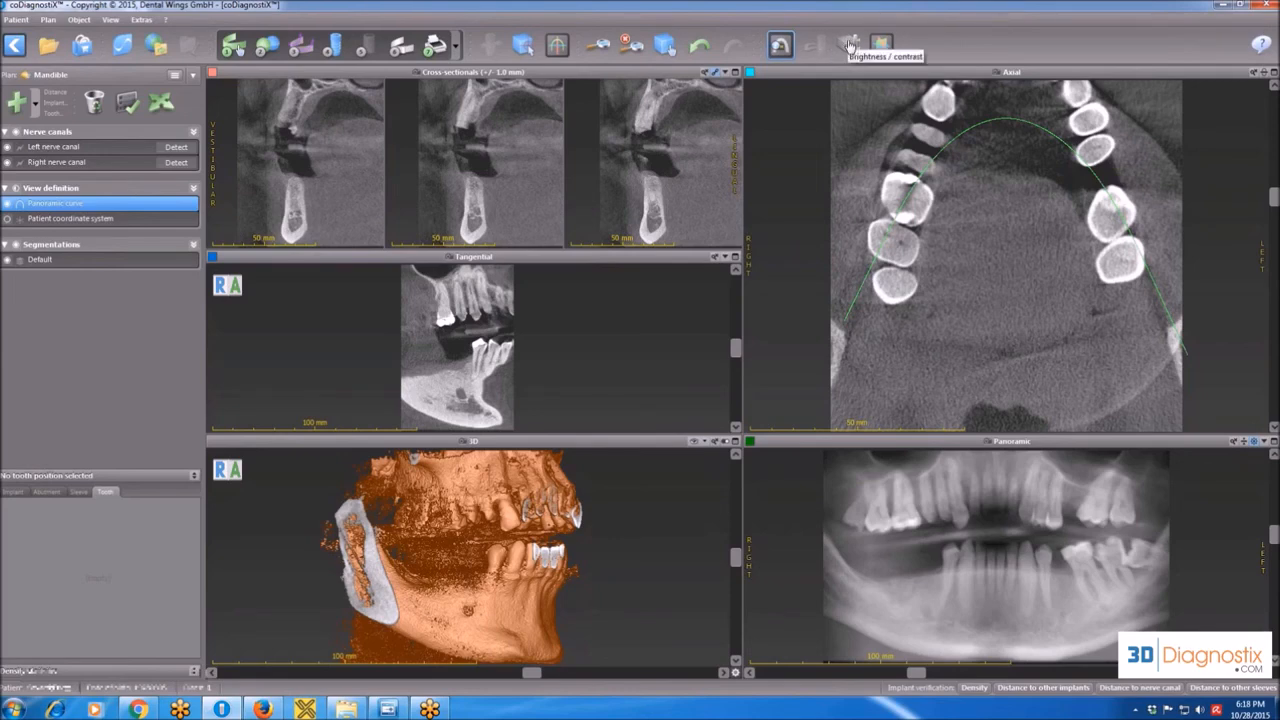
# Try shifting the lower and upper grayscale limits of the 2D views, and return them to -1024 and 1650.
pyautogui.click(848, 45)
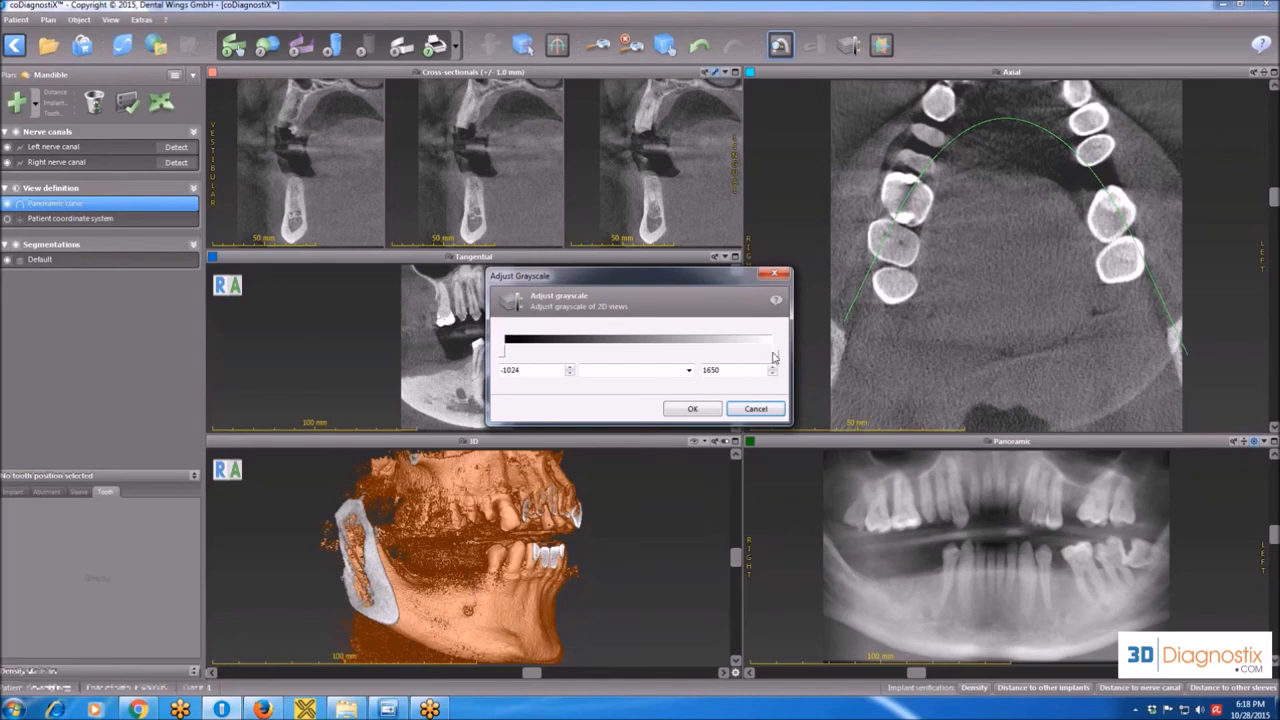
pyautogui.moveTo(775, 357)
pyautogui.mouseDown()
pyautogui.moveTo(729, 362)
pyautogui.moveTo(779, 357)
pyautogui.mouseUp()
pyautogui.moveTo(505, 352)
pyautogui.mouseDown()
pyautogui.moveTo(572, 355)
pyautogui.moveTo(510, 352)
pyautogui.mouseUp()
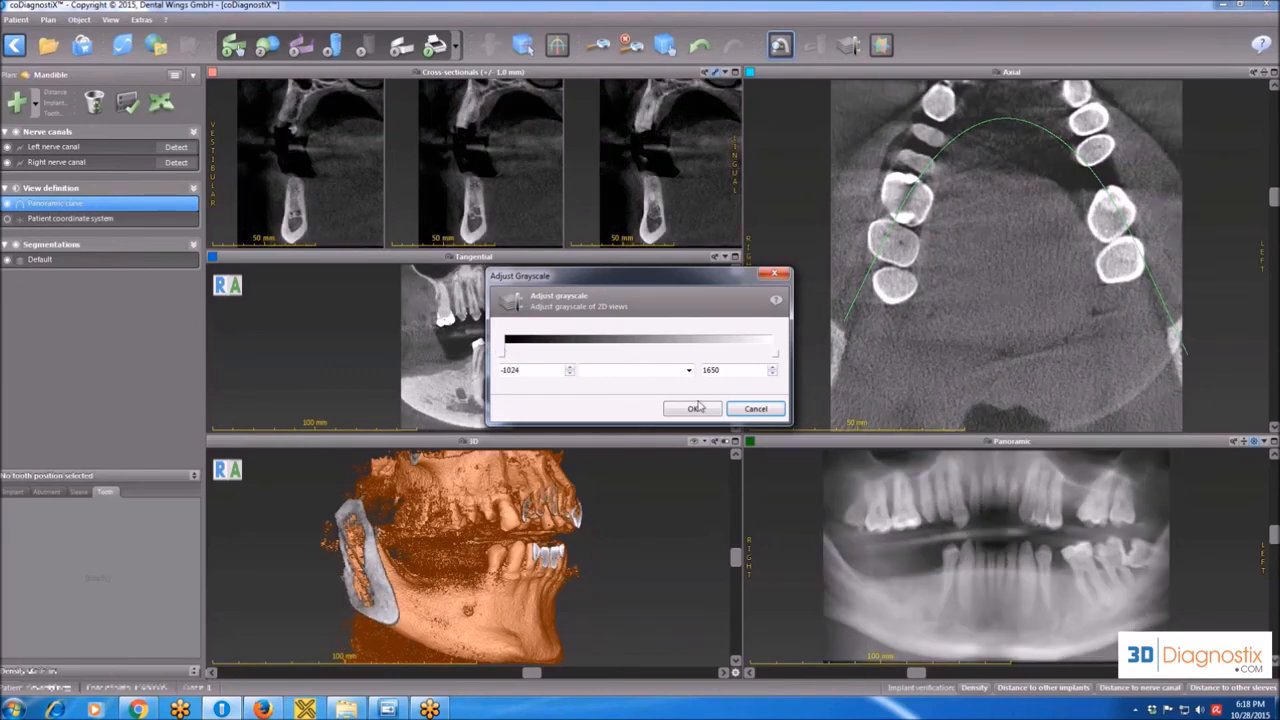
pyautogui.click(692, 408)
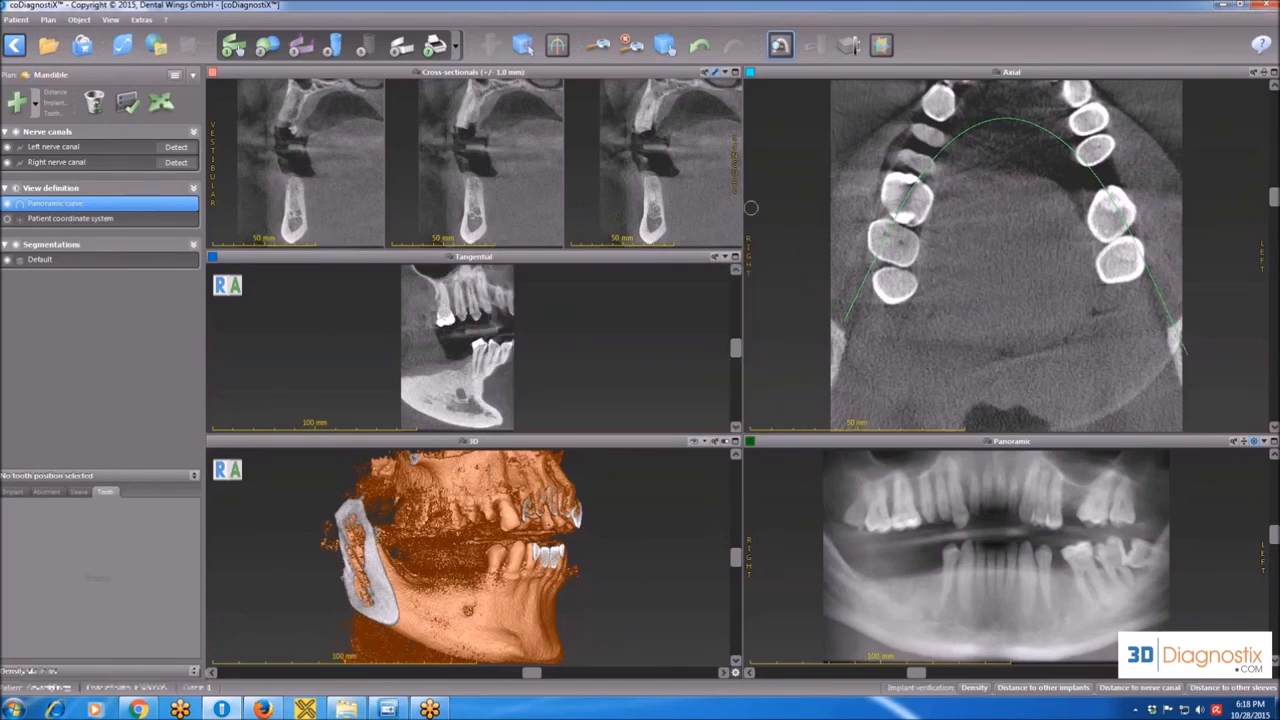
# Show the slice planes in the 3D view, rotate the model to face front, and browse the axial slices down to the mandibular teeth.
pyautogui.click(880, 46)
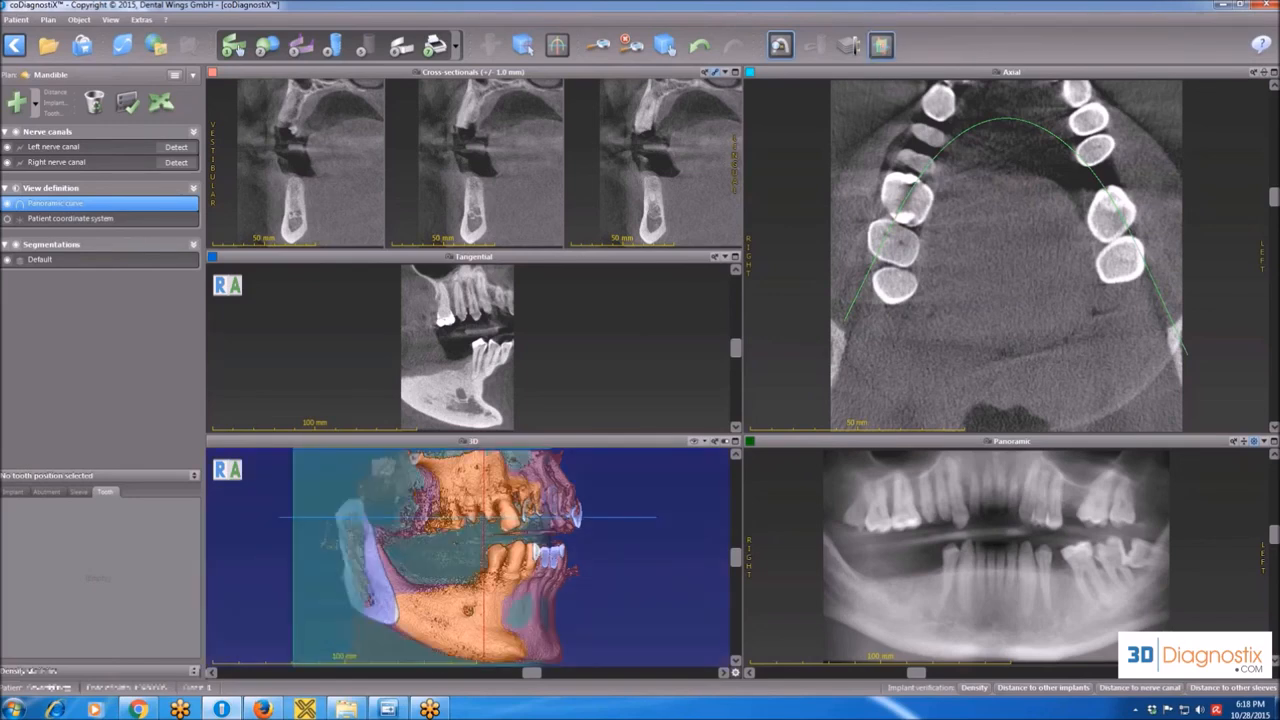
pyautogui.moveTo(537, 677); pyautogui.dragTo(456, 677)
pyautogui.scroll(-5, 1008, 253)
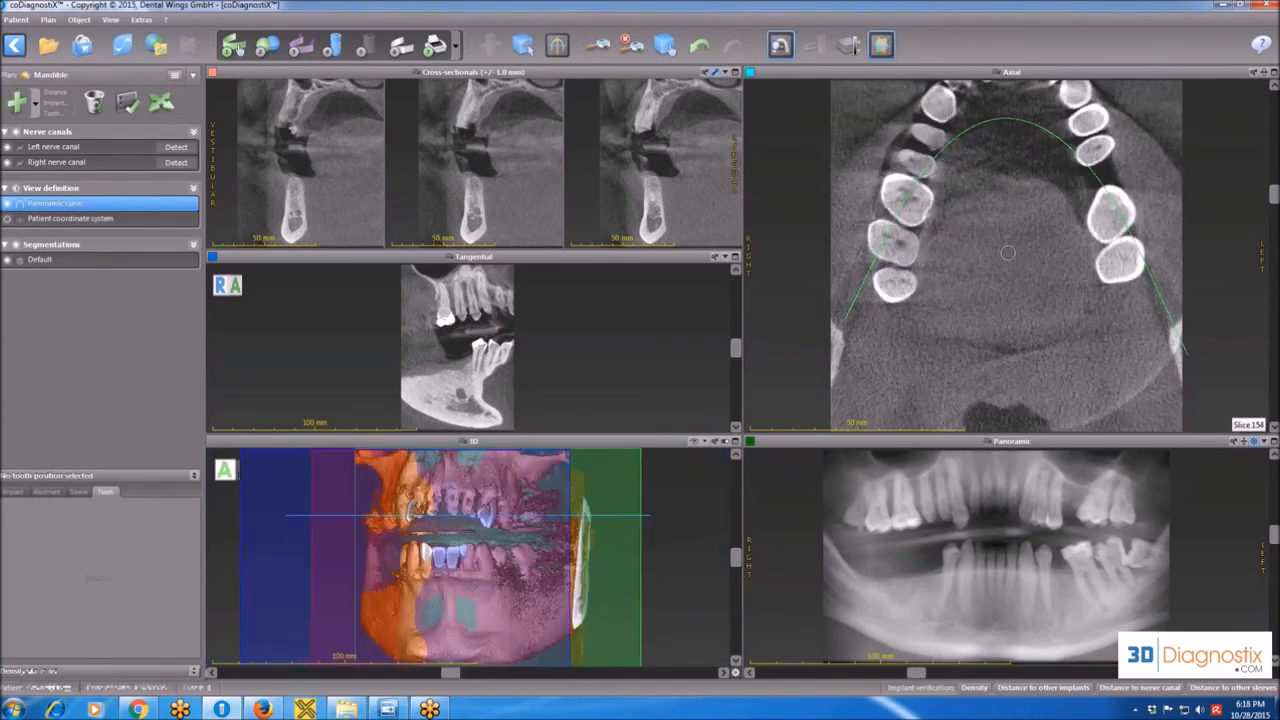
pyautogui.scroll(-10, 1008, 253)
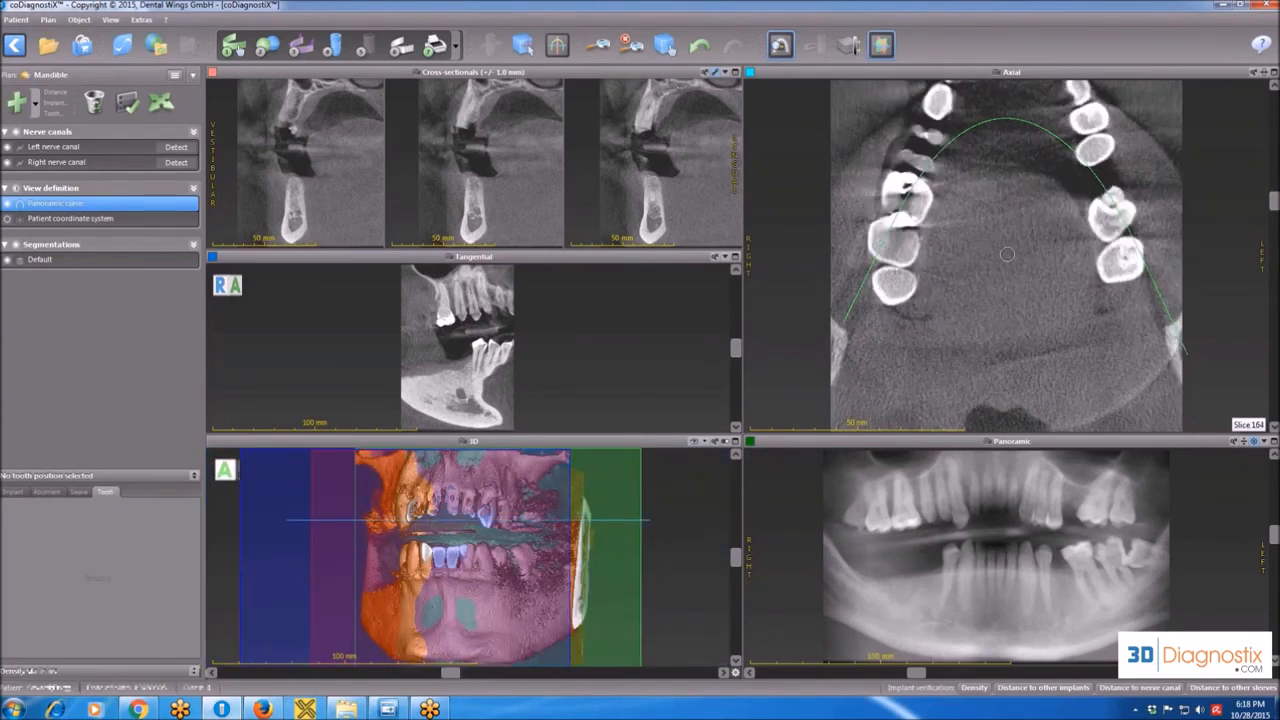
pyautogui.scroll(-10, 1007, 254)
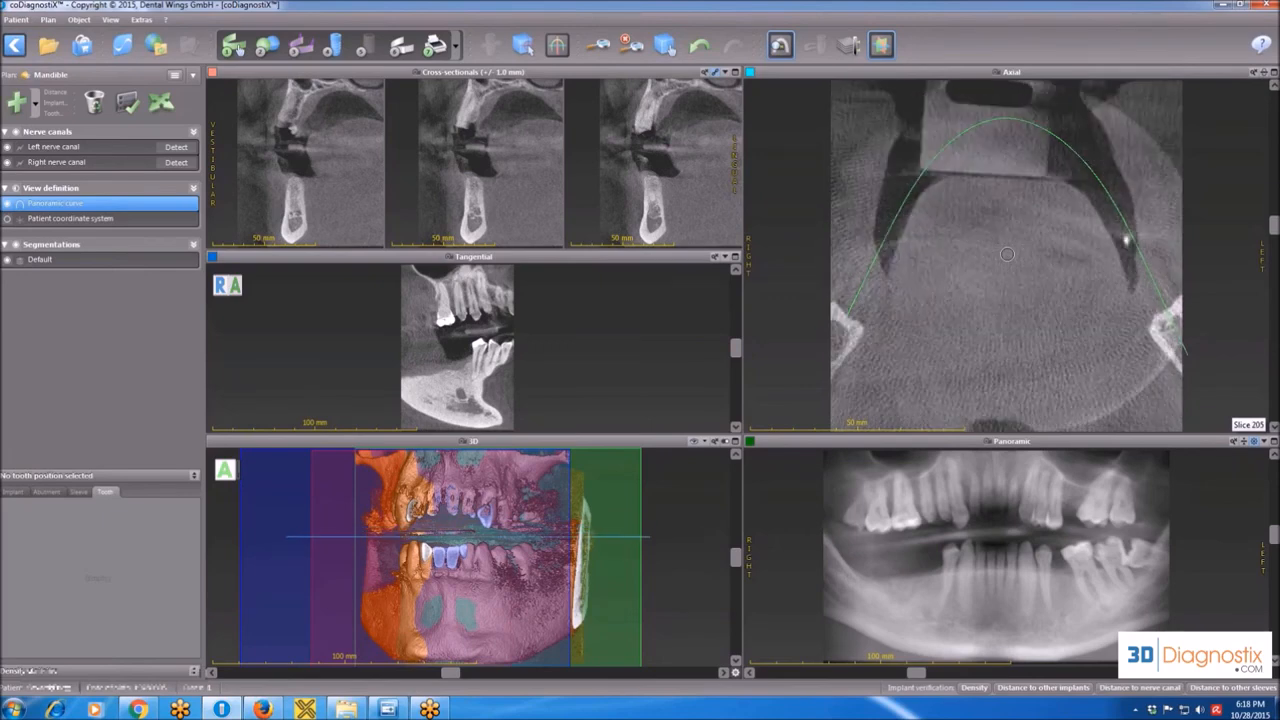
pyautogui.scroll(-3, 1007, 254)
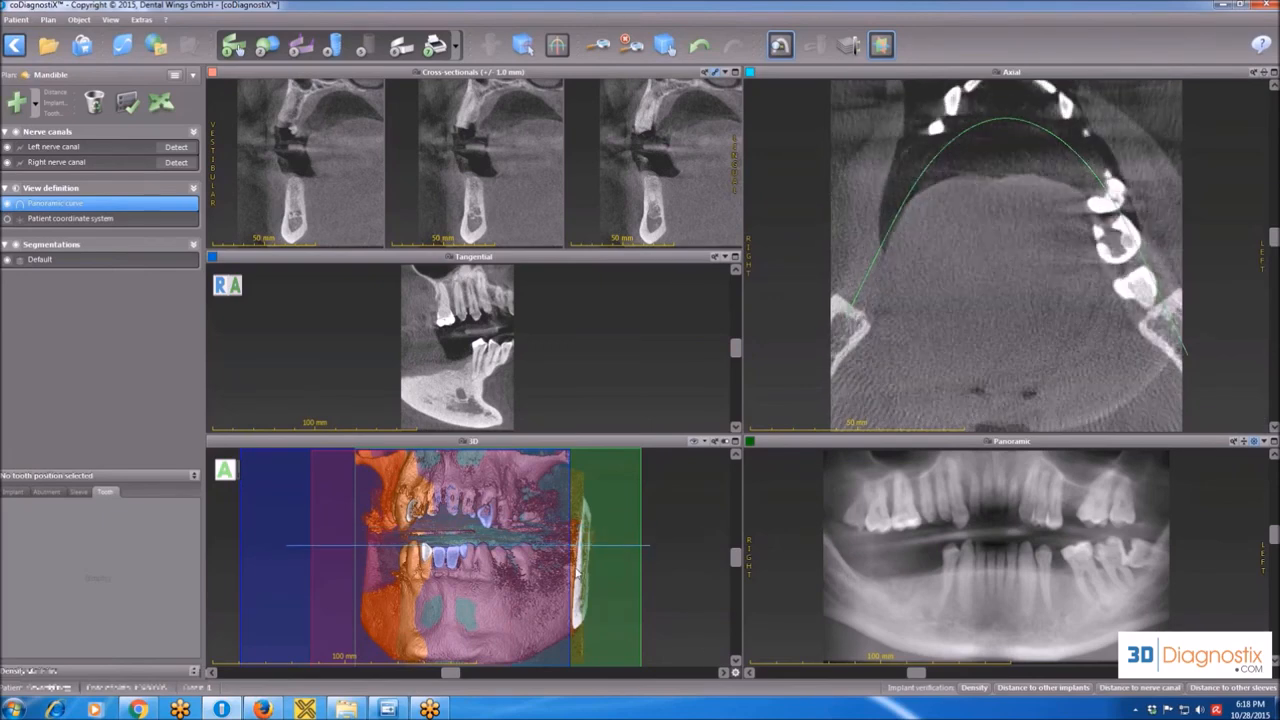
pyautogui.scroll(-3, 473, 556)
pyautogui.scroll(-10, 899, 264)
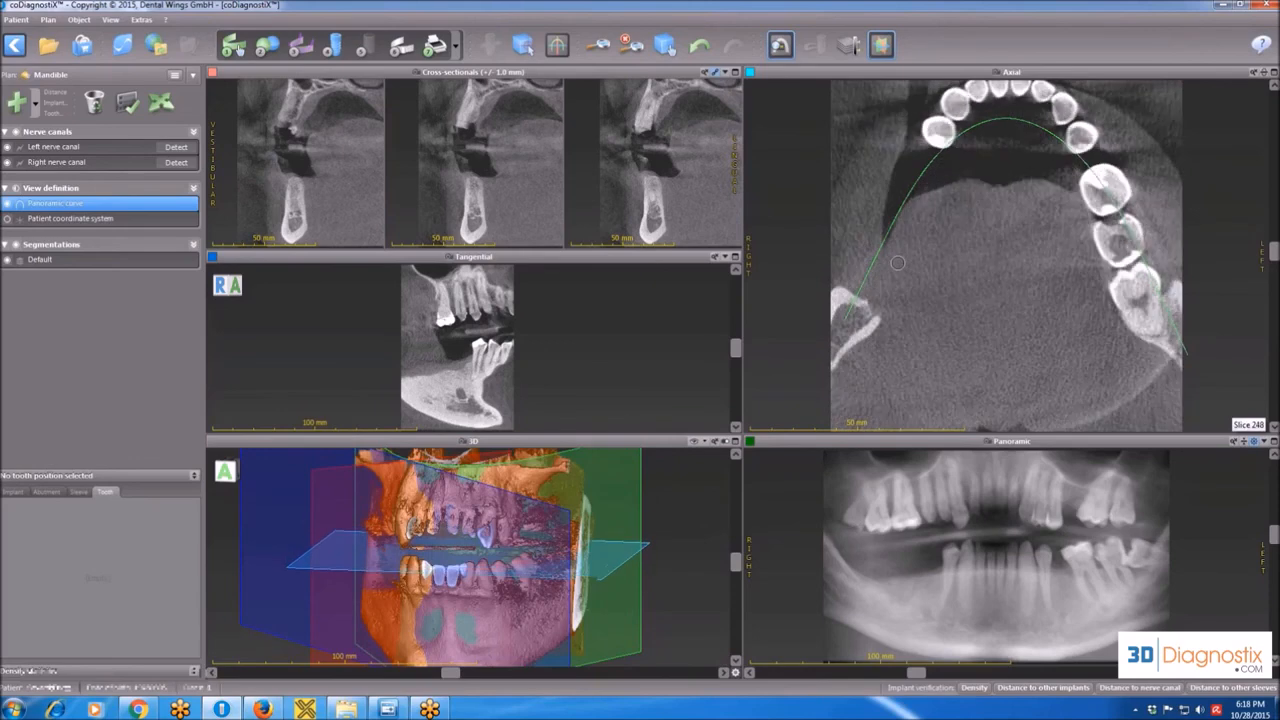
# Browse the cross-sectional slices along the panoramic curve to the front of the jaw, and hide the slice planes in the 3D view.
pyautogui.scroll(-6, 451, 158)
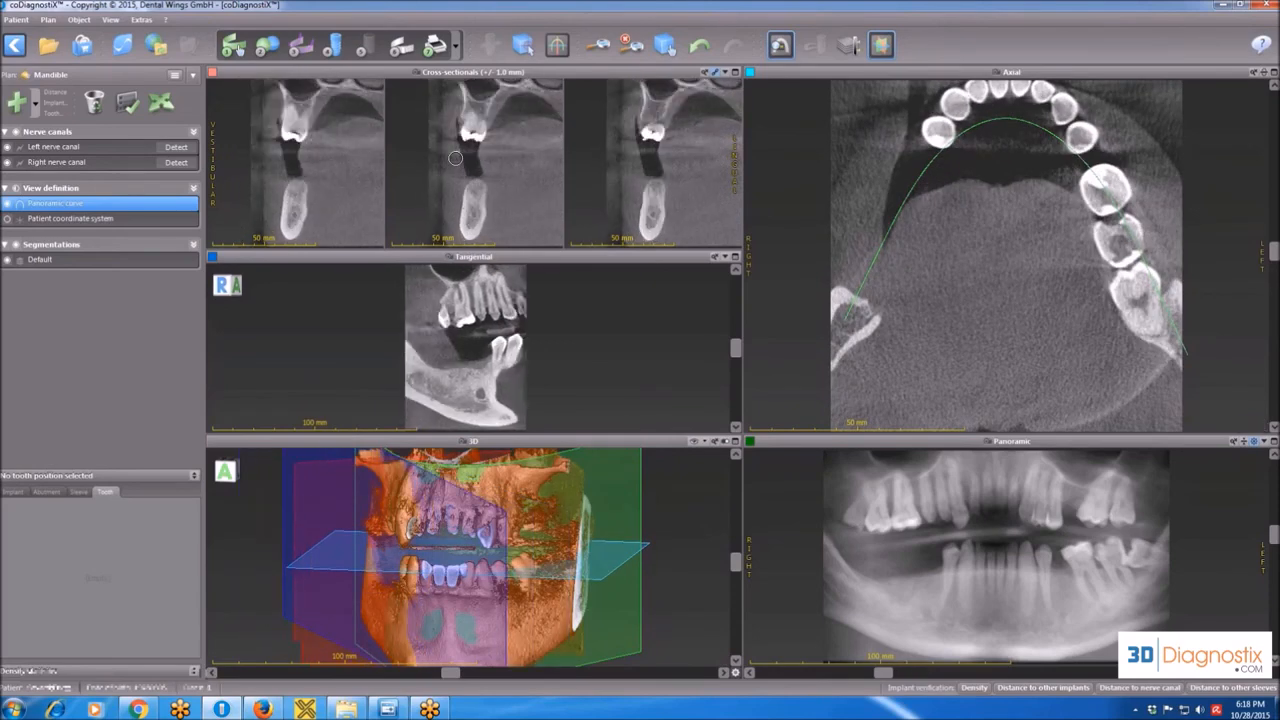
pyautogui.scroll(-8, 458, 158)
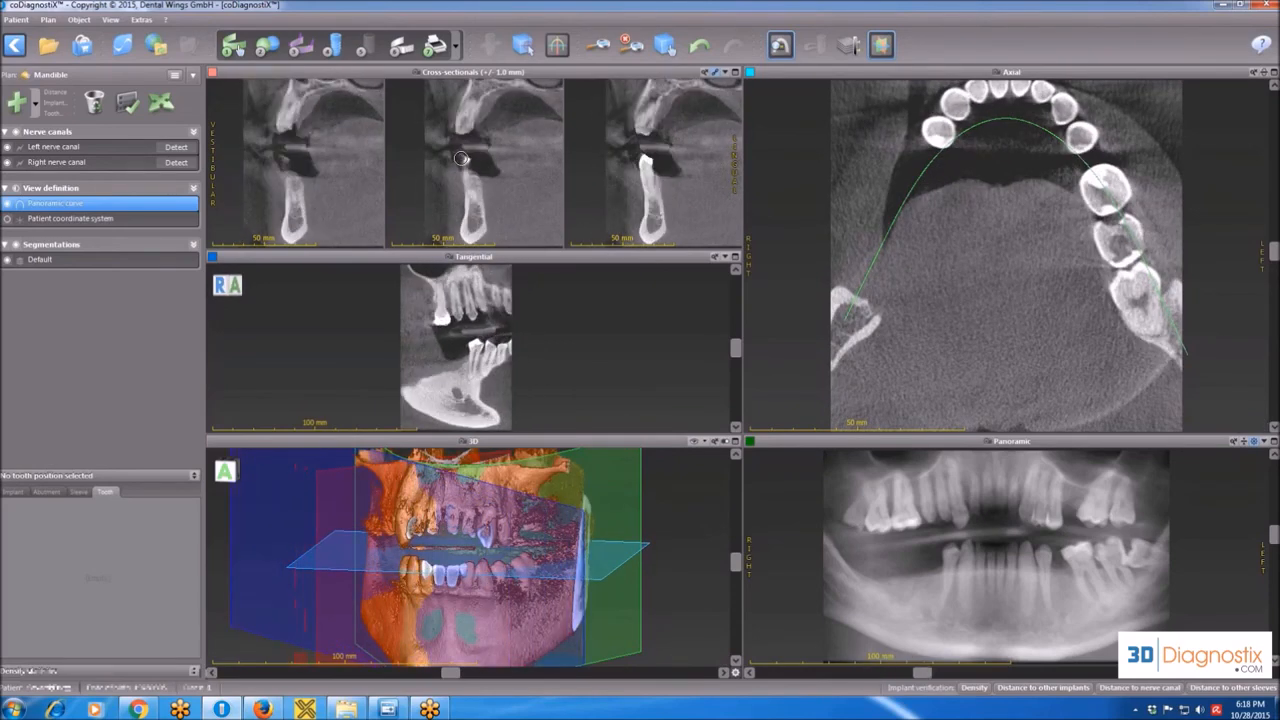
pyautogui.scroll(-8, 466, 158)
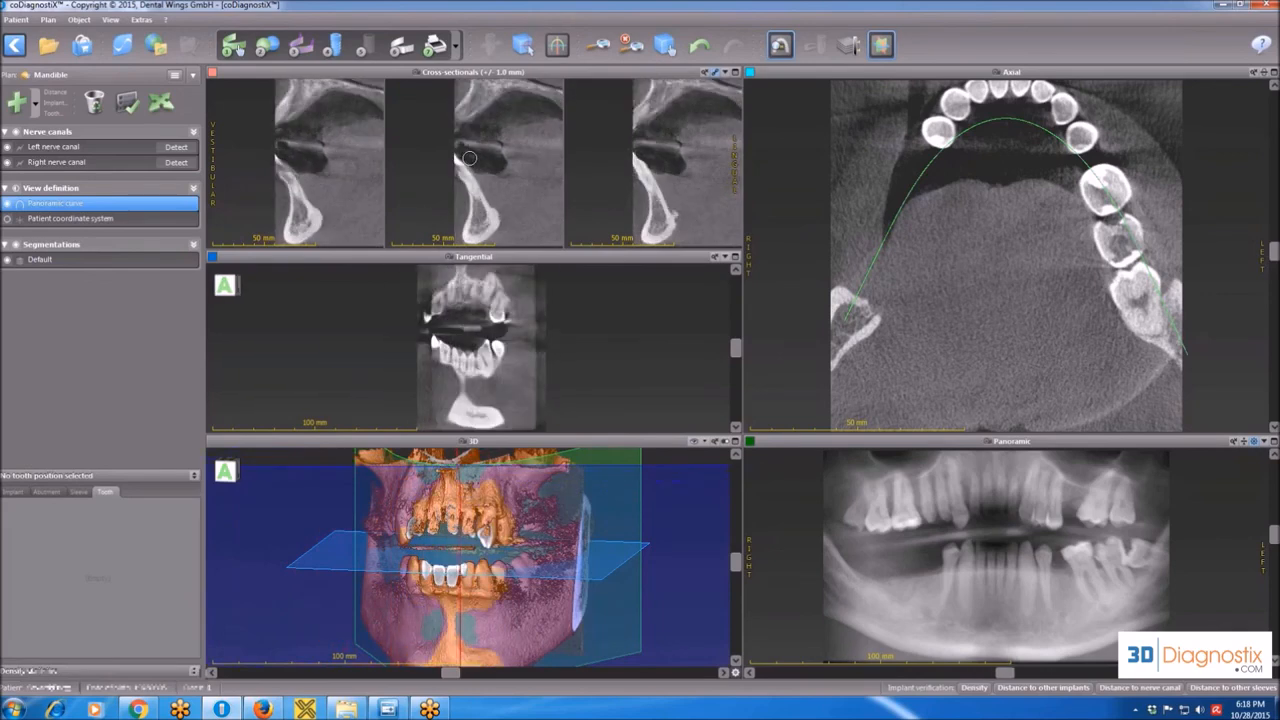
pyautogui.scroll(-3, 471, 152)
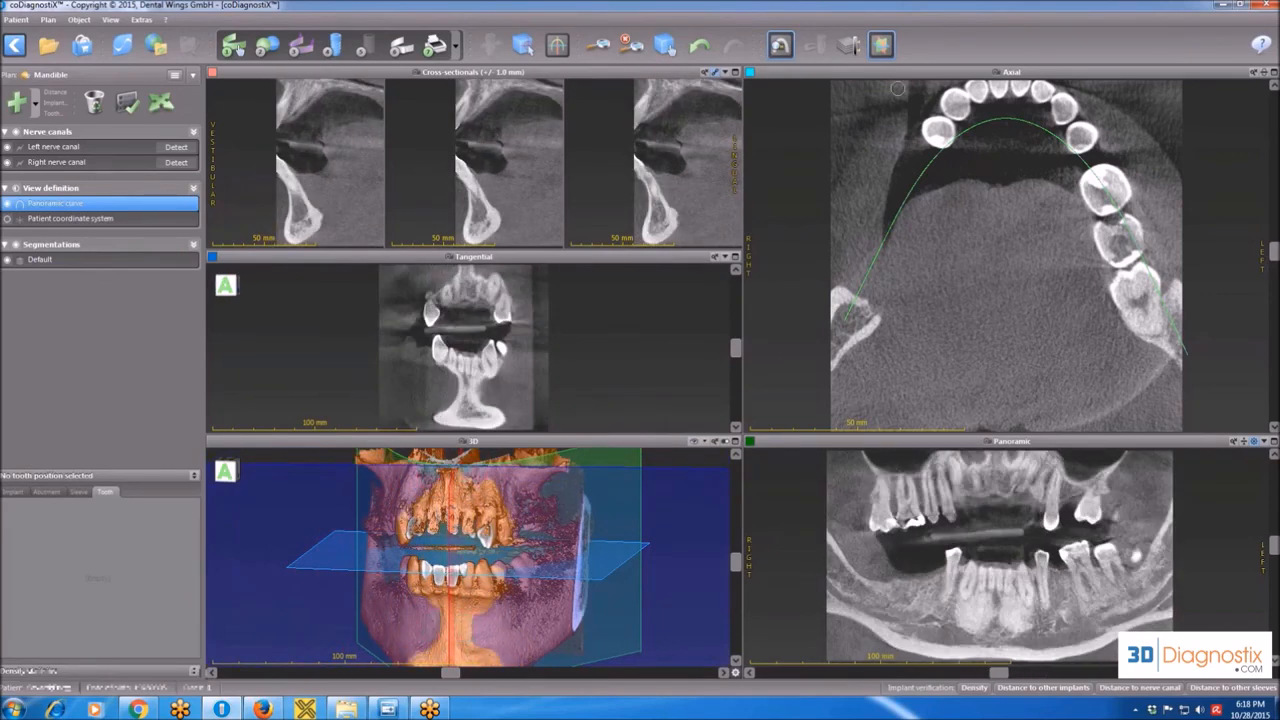
pyautogui.click(882, 46)
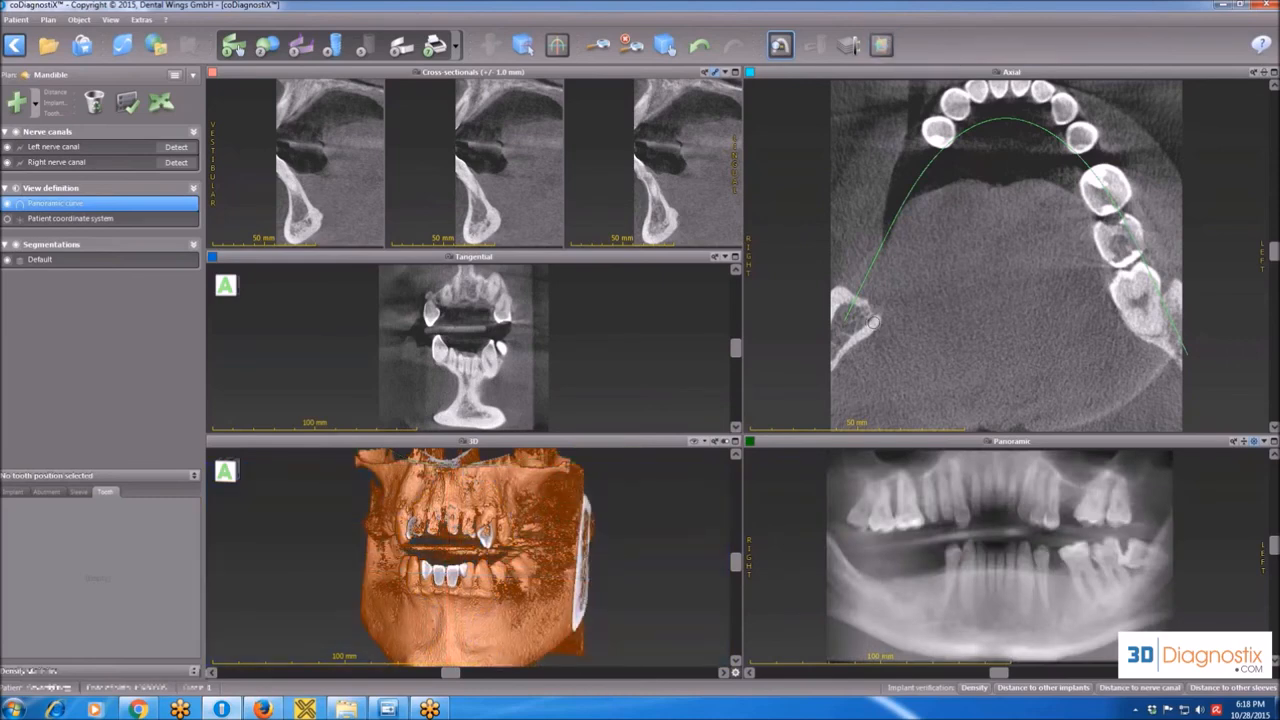